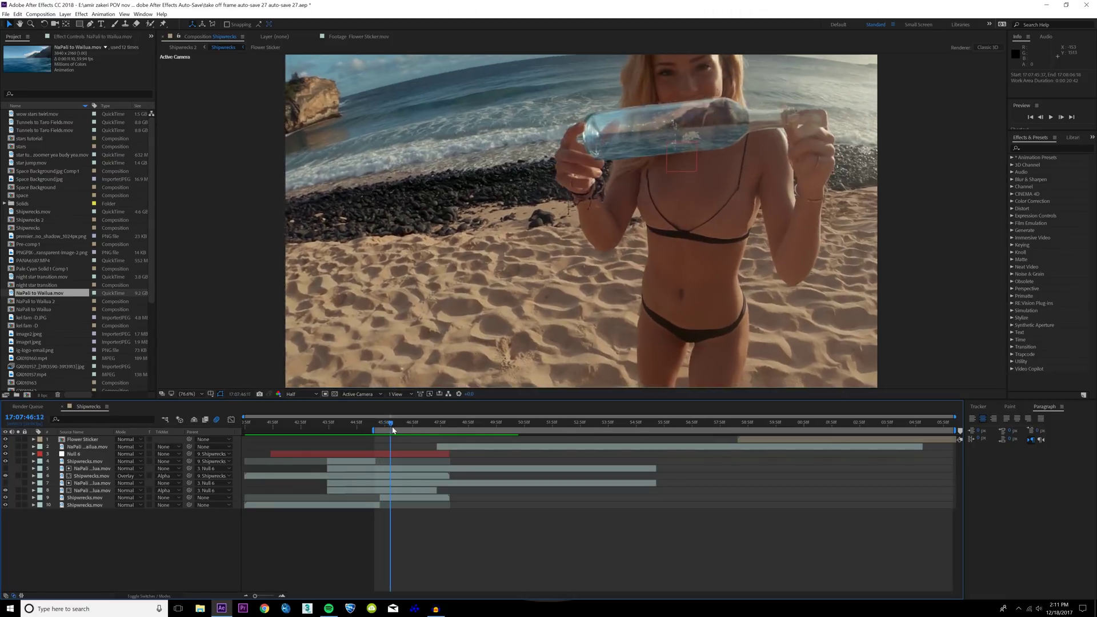
Close the finished Shipwrecks composition and create a new composition from the Shipwrecks.mov footage.
{"action": "left_click_drag", "start_coordinate": [412, 428], "coordinate": [444, 442]}
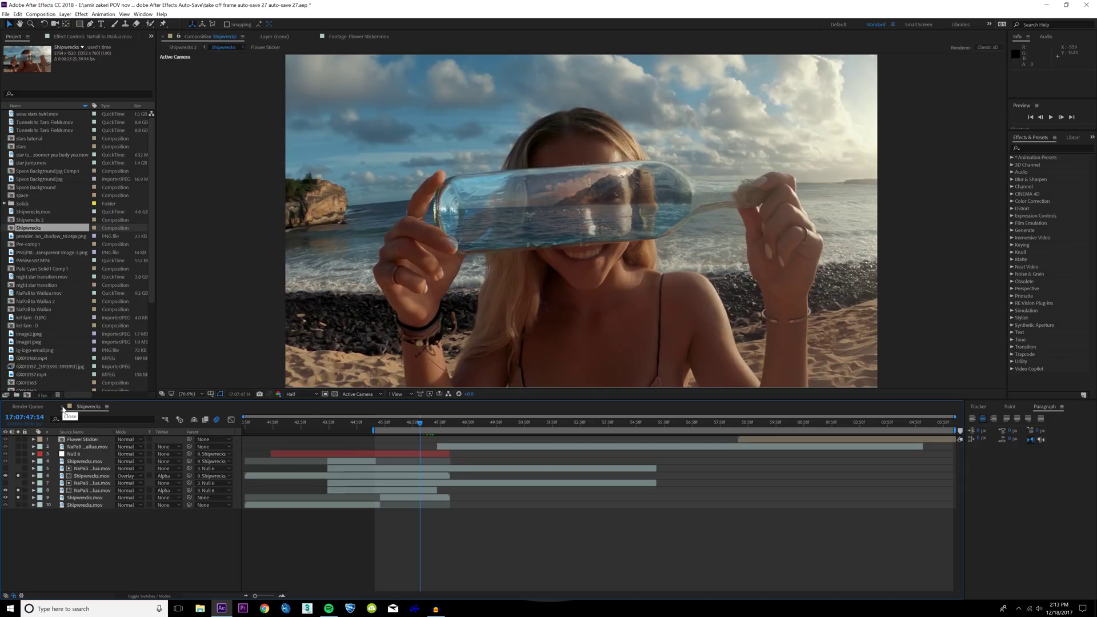
{"action": "left_click", "coordinate": [63, 408]}
{"action": "left_click_drag", "start_coordinate": [33, 212], "coordinate": [28, 395]}
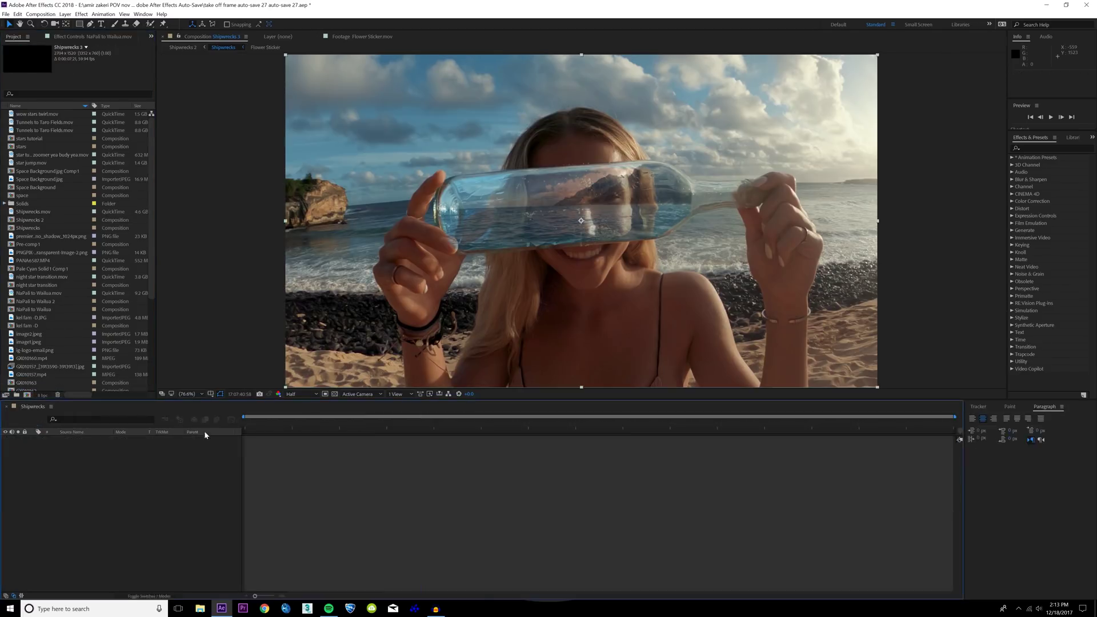
Set the work area from 17:07:45:49 to 17:07:47:44, where the bottle is raised, and trim the composition to it.
{"action": "left_click_drag", "start_coordinate": [286, 427], "coordinate": [708, 422]}
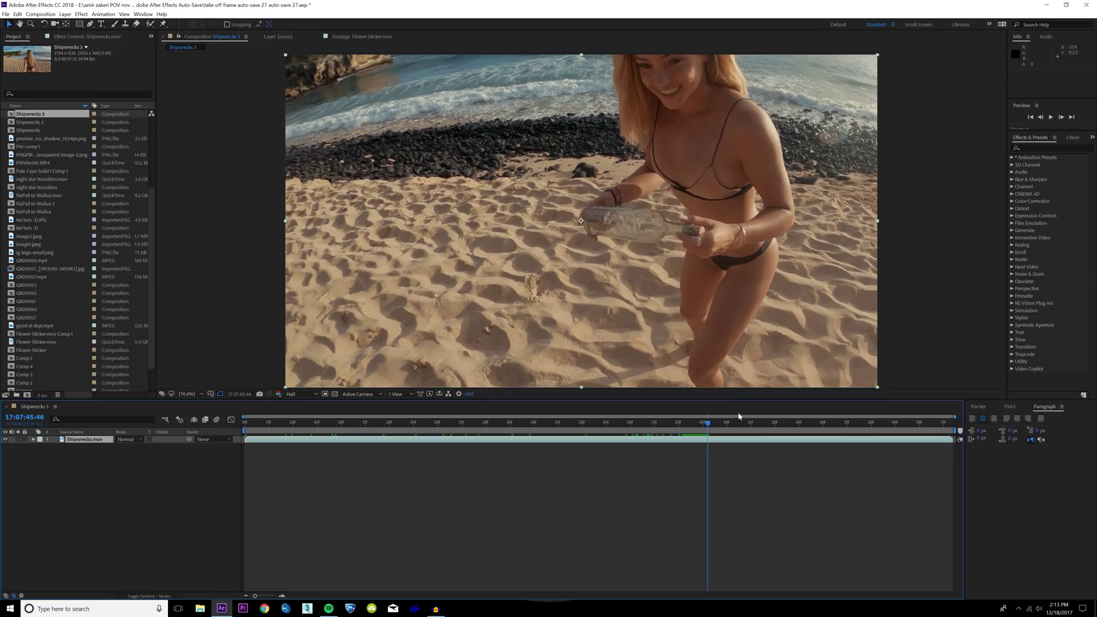
{"action": "left_click_drag", "start_coordinate": [712, 429], "coordinate": [713, 428]}
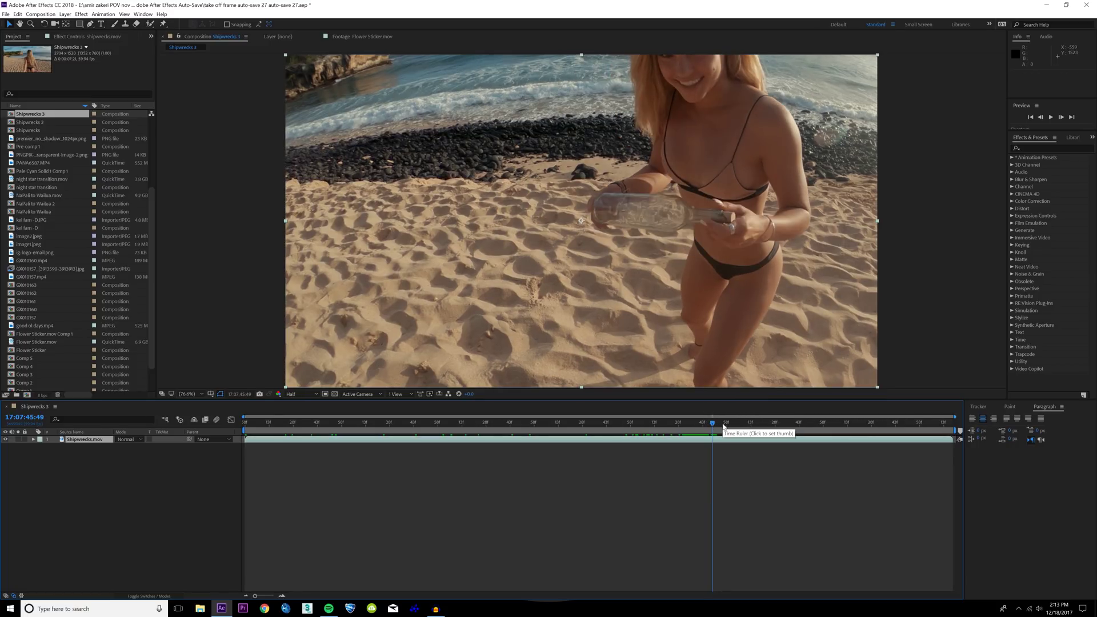
{"action": "key", "text": "b"}
{"action": "key", "text": "n"}
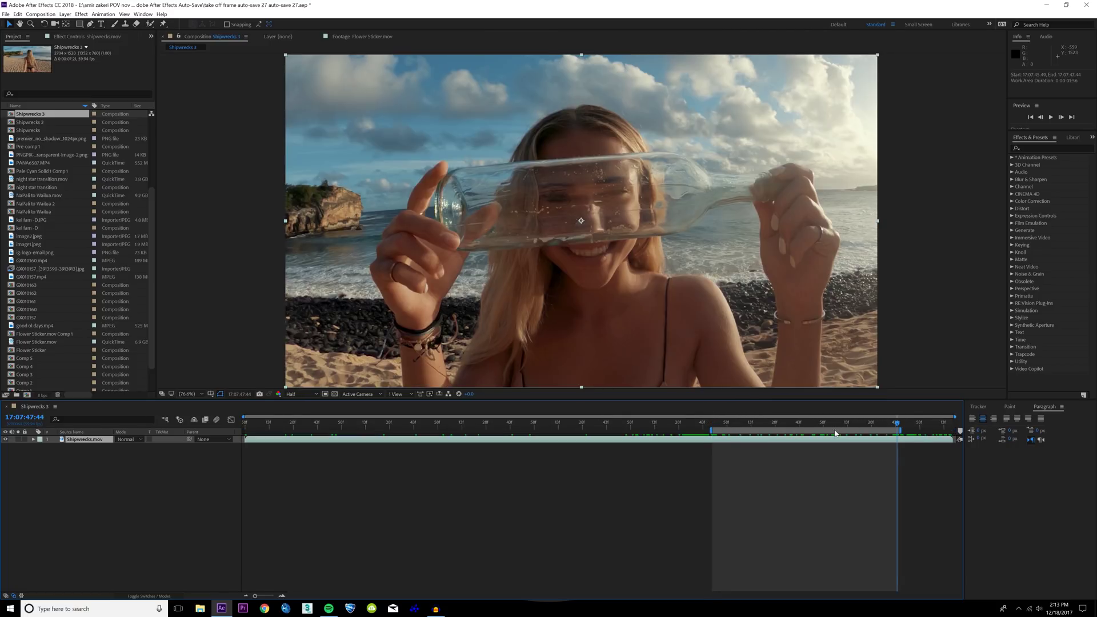
{"action": "right_click", "coordinate": [835, 433]}
{"action": "right_click", "coordinate": [800, 430]}
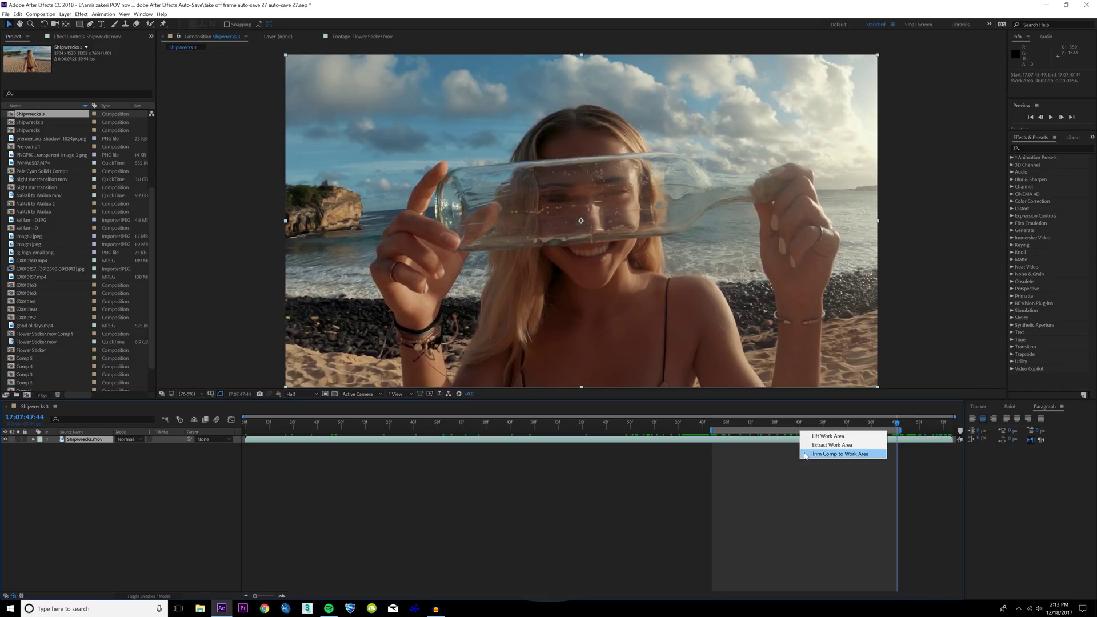
{"action": "left_click", "coordinate": [806, 454]}
Send the Shipwrecks.mov layer to mocha AE from its first frame and create the Shipwrecks project with the default settings.
{"action": "left_click_drag", "start_coordinate": [246, 427], "coordinate": [554, 416]}
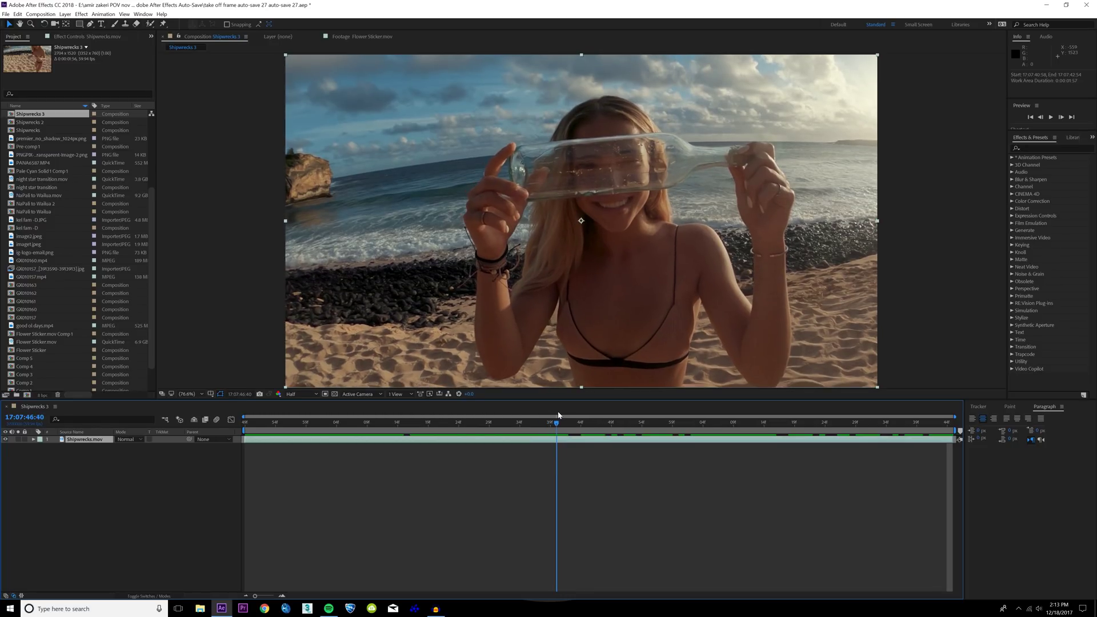
{"action": "left_click_drag", "start_coordinate": [559, 416], "coordinate": [145, 418]}
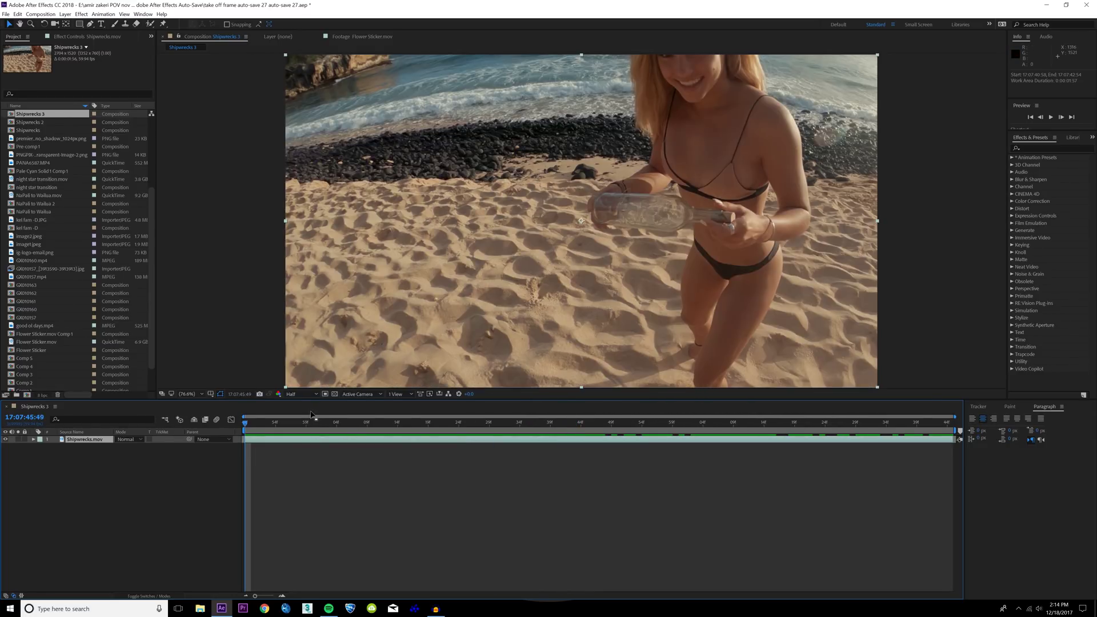
{"action": "mouse_move", "coordinate": [244, 424]}
{"action": "left_mouse_down"}
{"action": "mouse_move", "coordinate": [358, 423]}
{"action": "mouse_move", "coordinate": [246, 421]}
{"action": "left_mouse_up"}
{"action": "left_click", "coordinate": [93, 441]}
{"action": "left_click", "coordinate": [103, 14]}
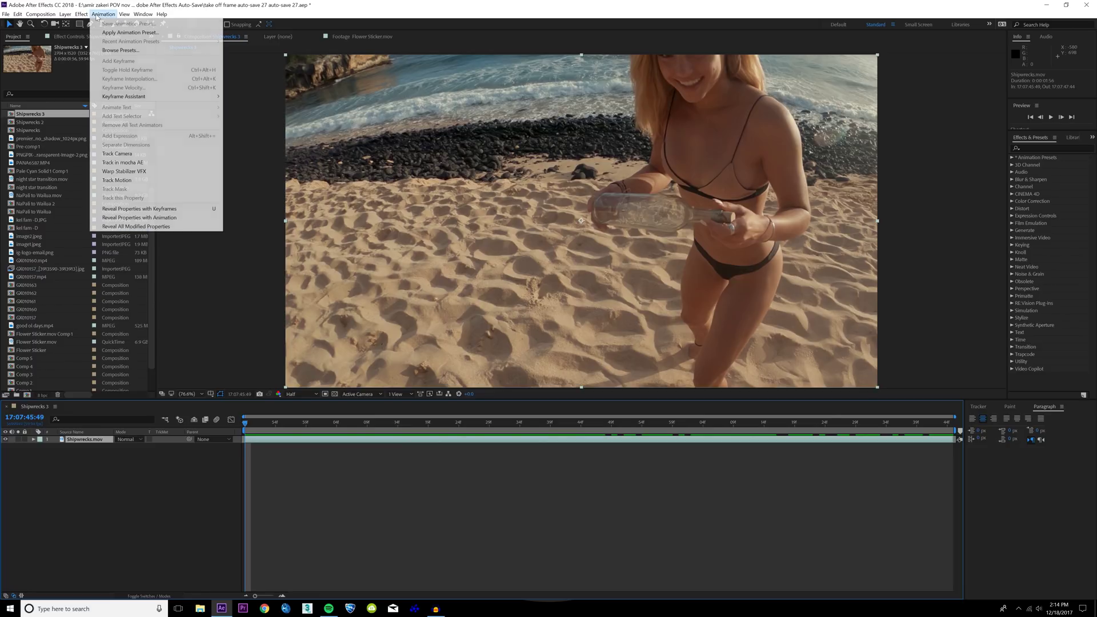
{"action": "left_click", "coordinate": [147, 162]}
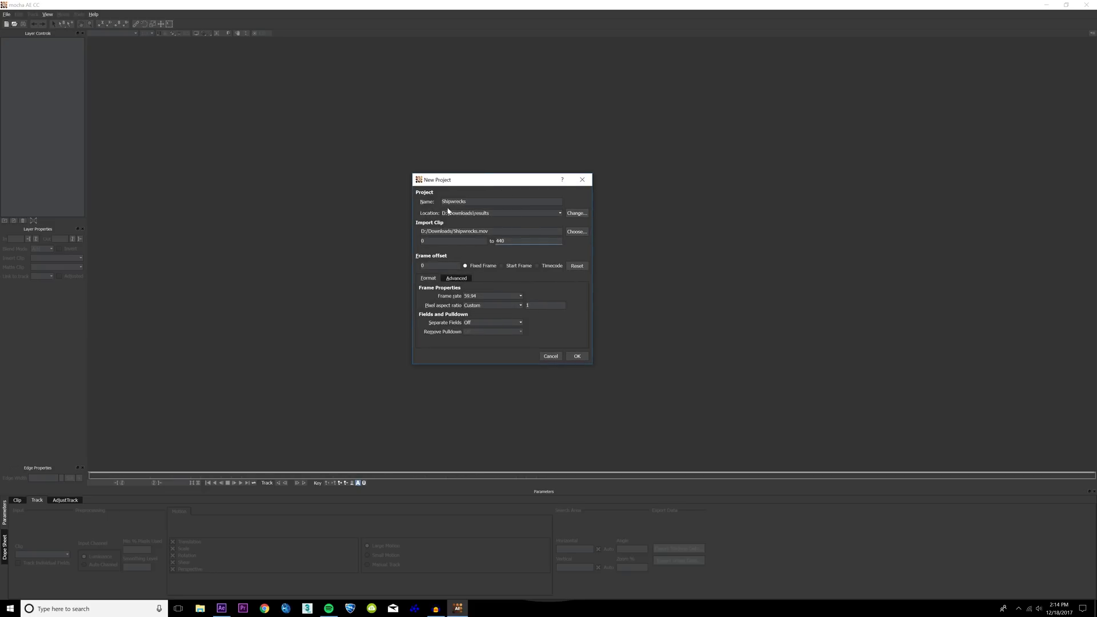
{"action": "left_click", "coordinate": [578, 357]}
{"action": "left_click", "coordinate": [483, 284]}
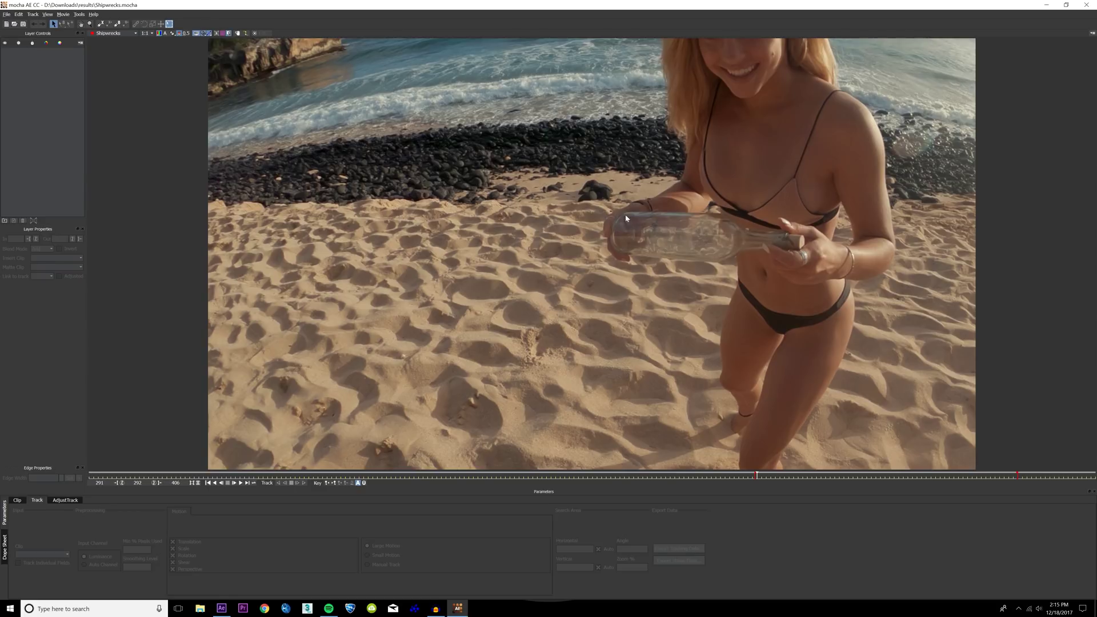
Outline the glass bottle's body with an X-spline and track it forward through the clip.
{"action": "left_click", "coordinate": [101, 25]}
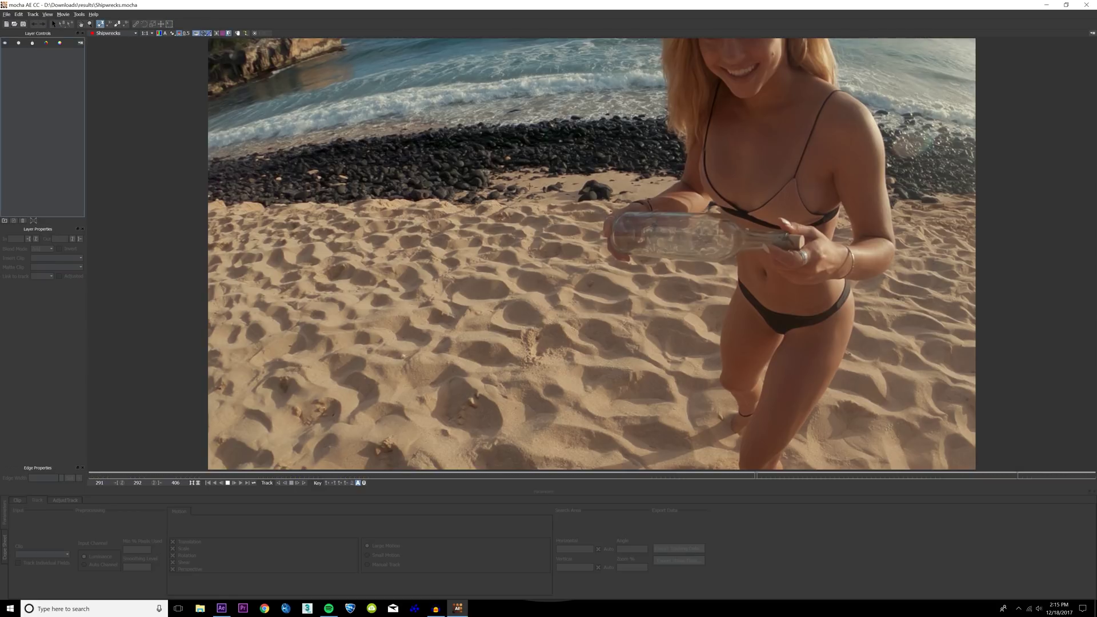
{"action": "left_click", "coordinate": [616, 219]}
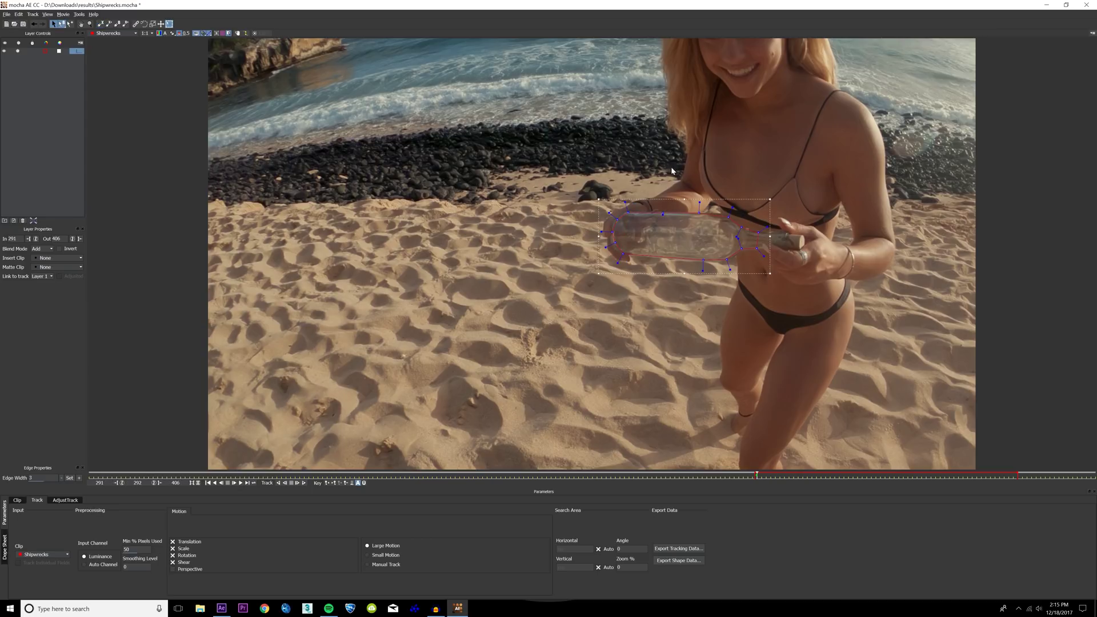
{"action": "left_click", "coordinate": [304, 484]}
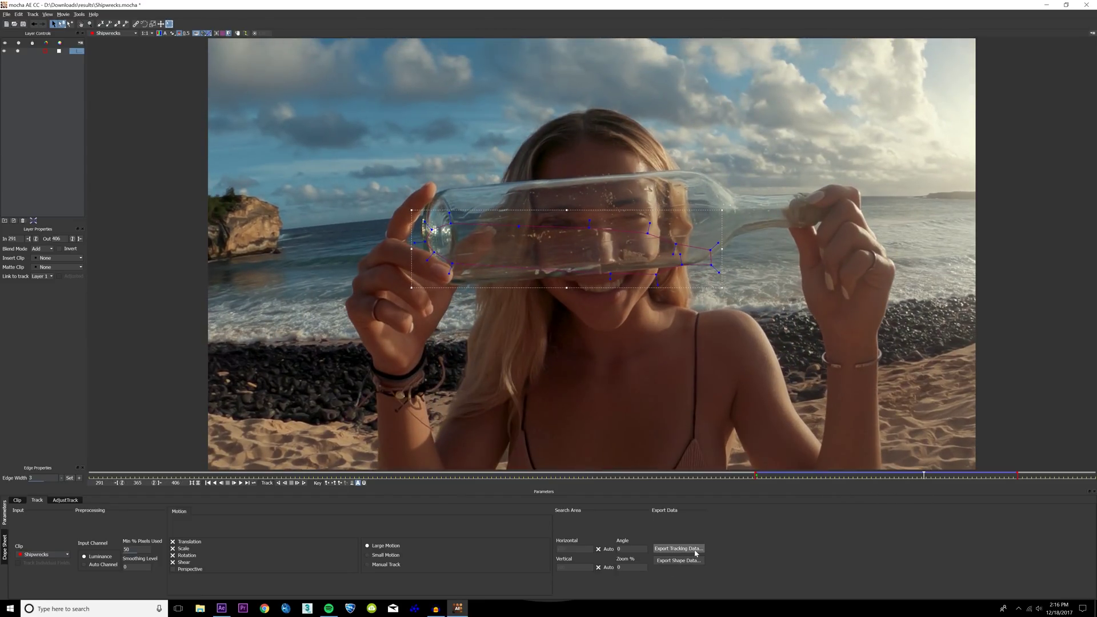
Copy the bottle's tracking data to the clipboard as After Effects Transform Data with position, scale and rotation.
{"action": "left_click", "coordinate": [675, 549]}
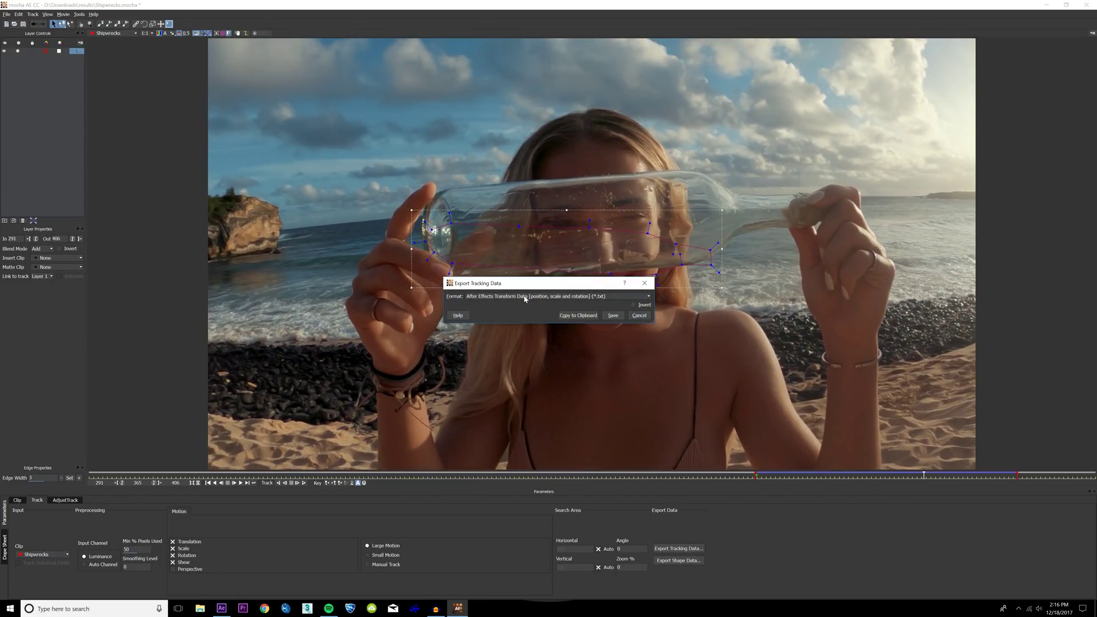
{"action": "left_click", "coordinate": [525, 297]}
{"action": "left_click", "coordinate": [554, 307]}
{"action": "left_click", "coordinate": [588, 319]}
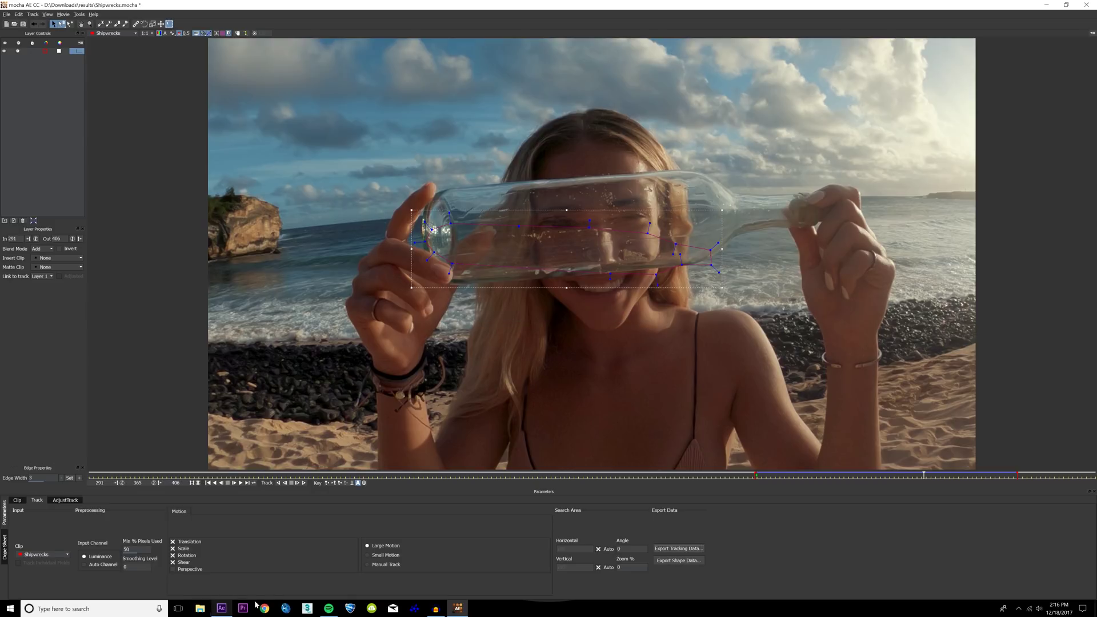
Switch to After Effects, create a null object, paste the tracking data onto it and reveal its keyframes.
{"action": "left_click", "coordinate": [232, 608]}
{"action": "right_click", "coordinate": [169, 500]}
{"action": "mouse_move", "coordinate": [195, 504]}
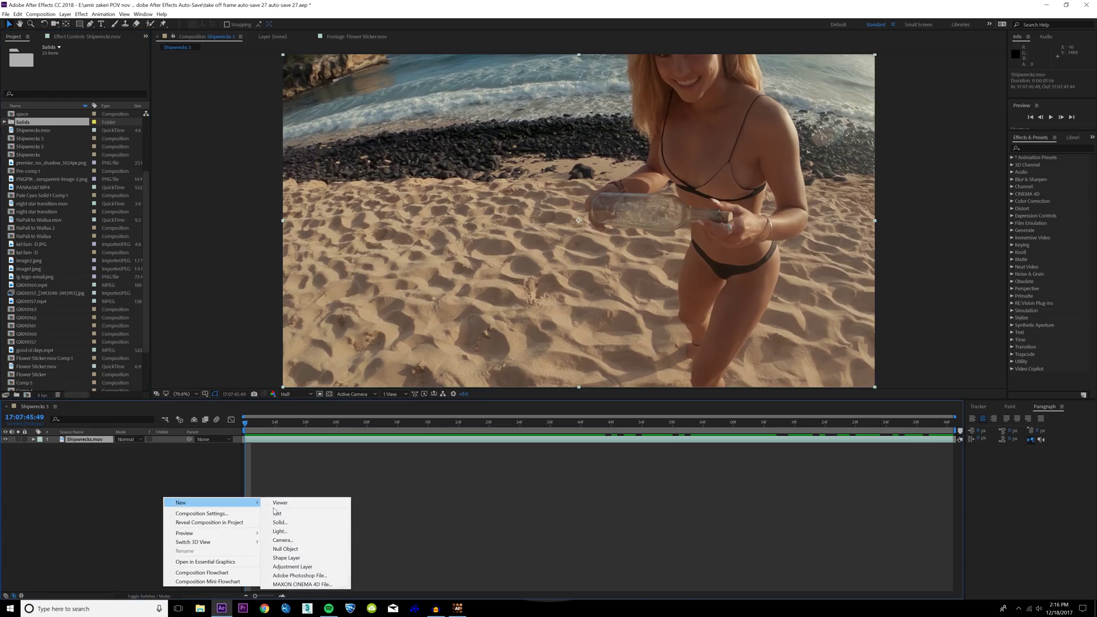
{"action": "left_click", "coordinate": [296, 550]}
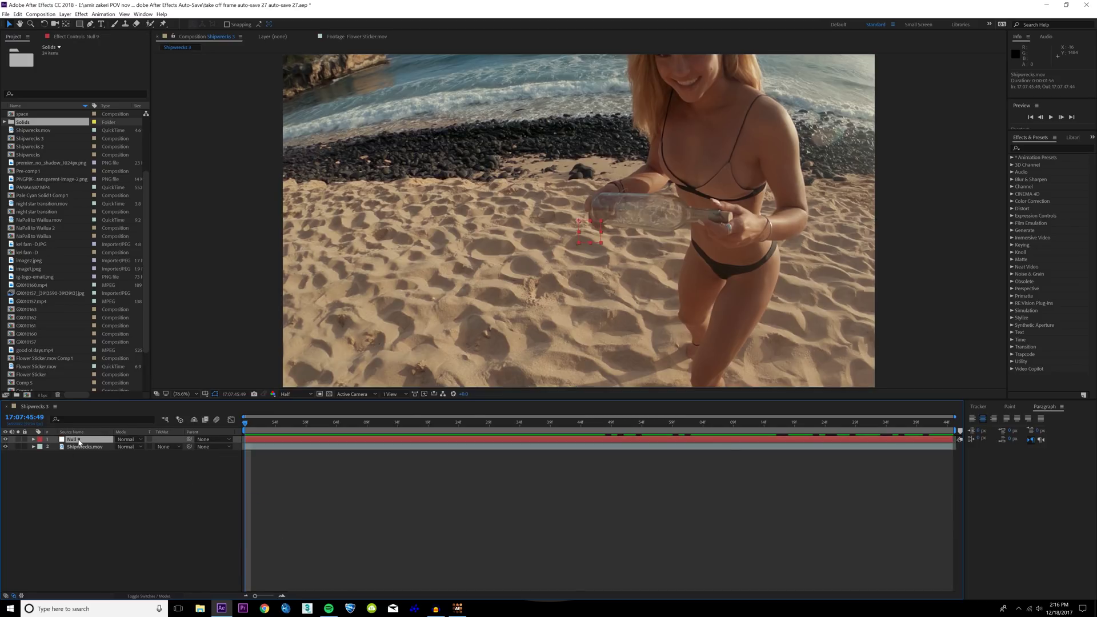
{"action": "key", "text": "ctrl+v"}
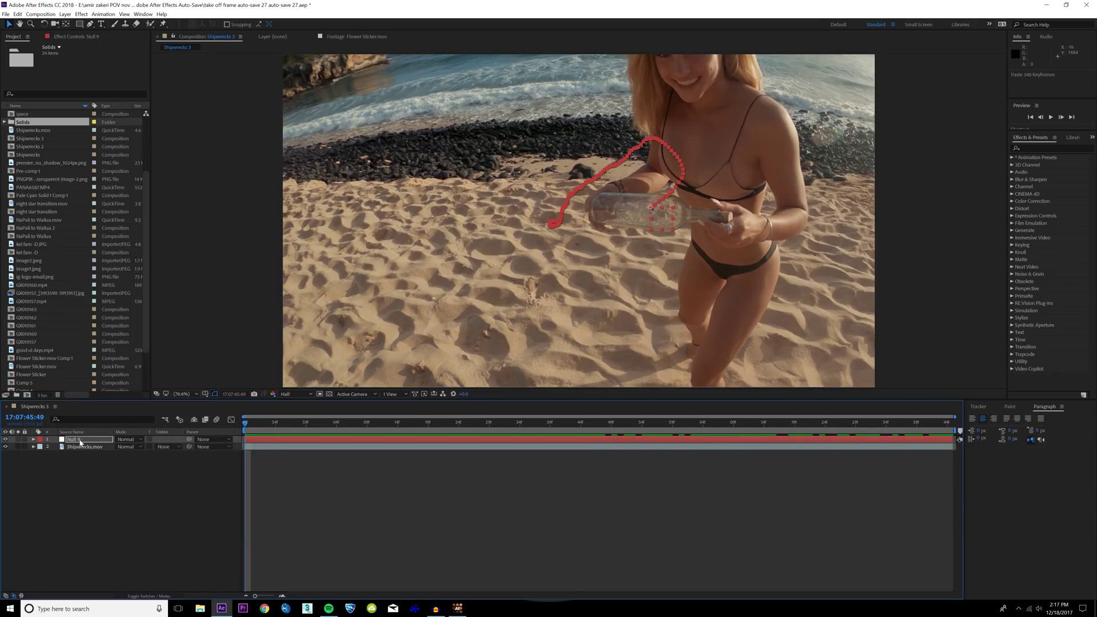
{"action": "key", "text": "u"}
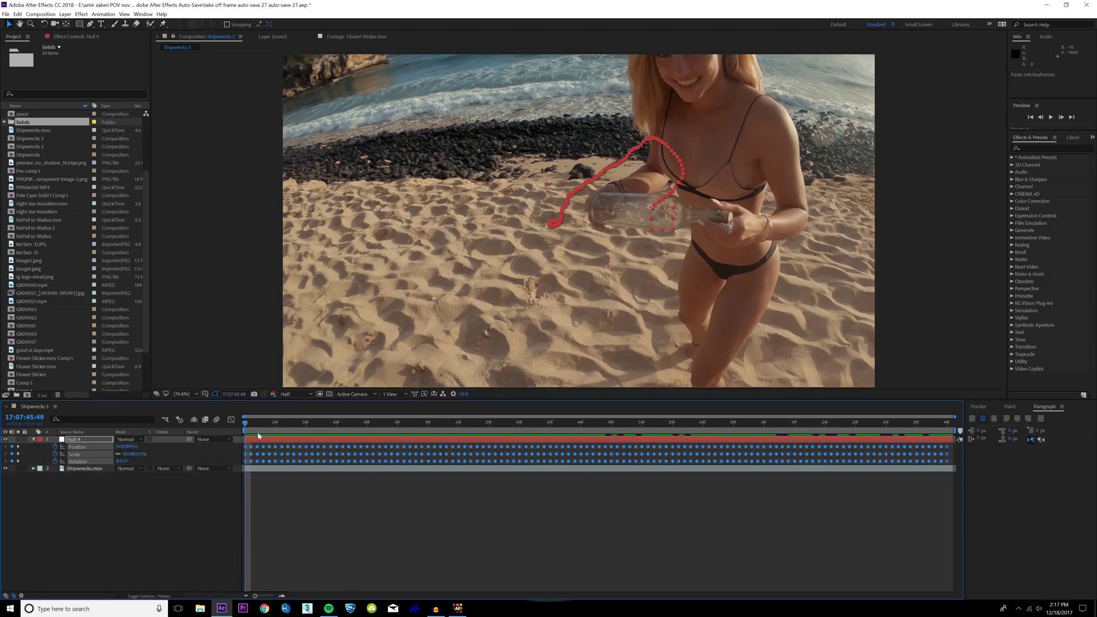
Play back the composition to check how the null follows the bottle.
{"action": "key", "text": "space"}
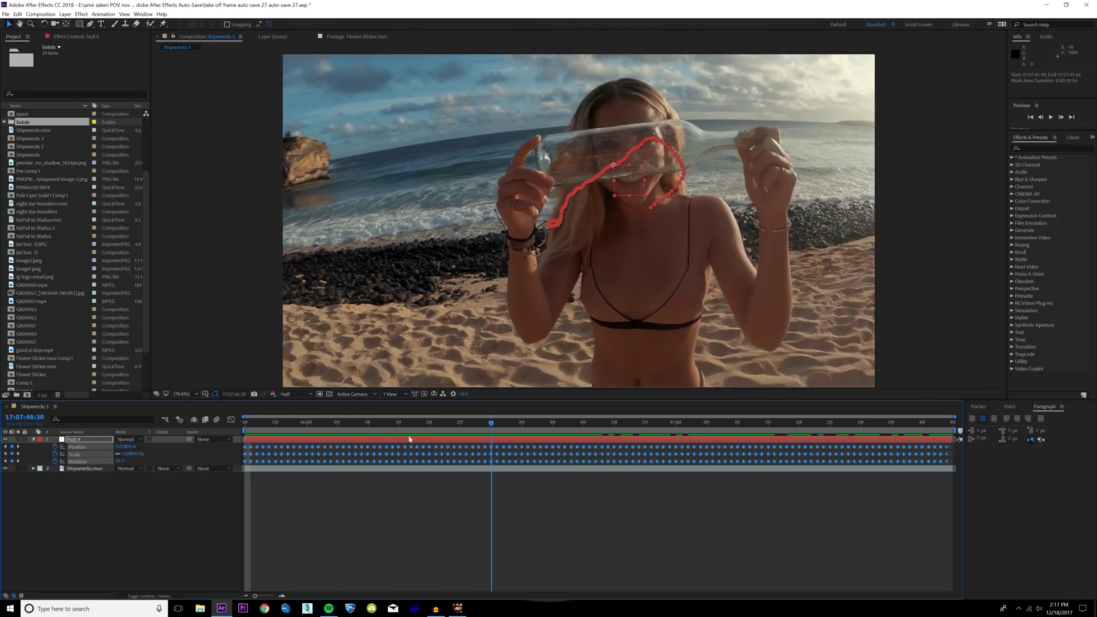
{"action": "key", "text": "space"}
{"action": "key", "text": "space"}
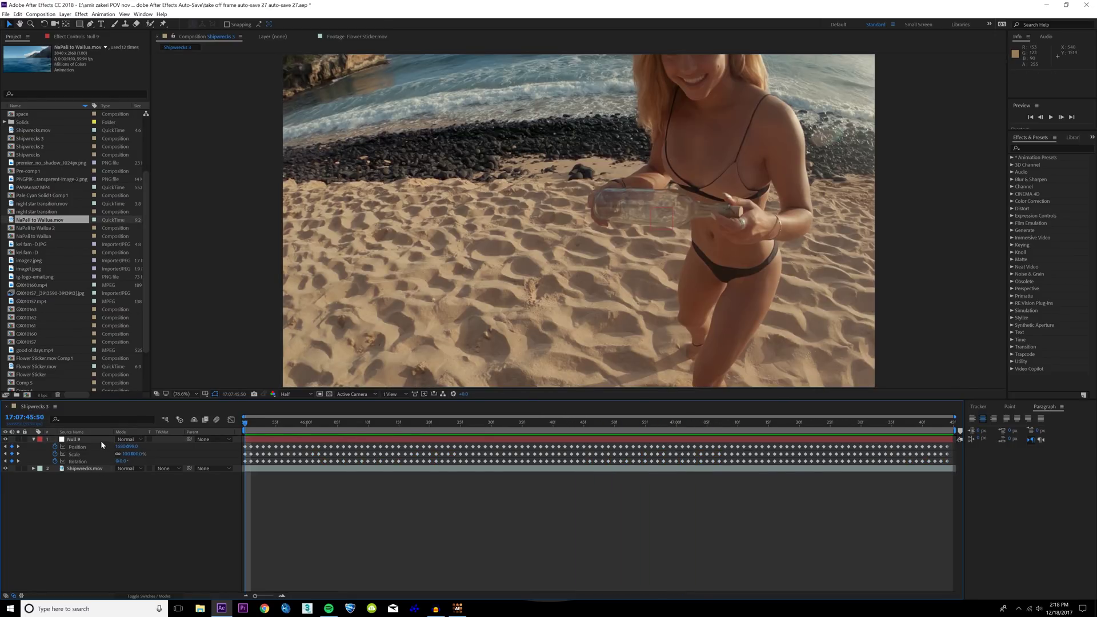
Reposition the null frame by frame over the bottle in the opening frames, including 17:07:45:53 and 17:07:45:52.
{"action": "left_click", "coordinate": [101, 440]}
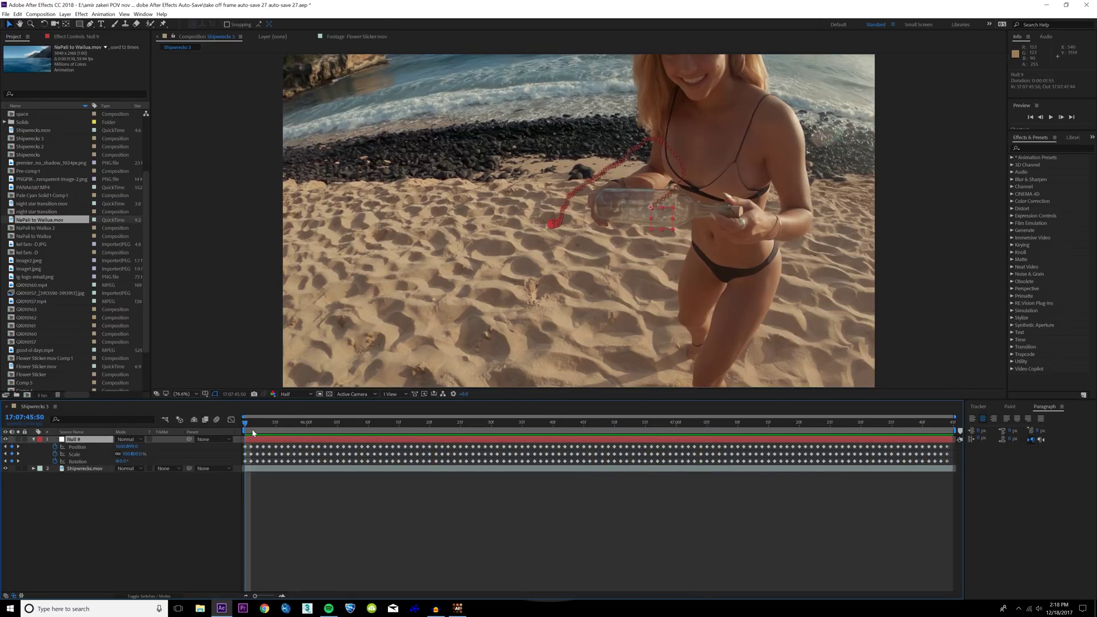
{"action": "left_click_drag", "start_coordinate": [256, 426], "coordinate": [281, 436]}
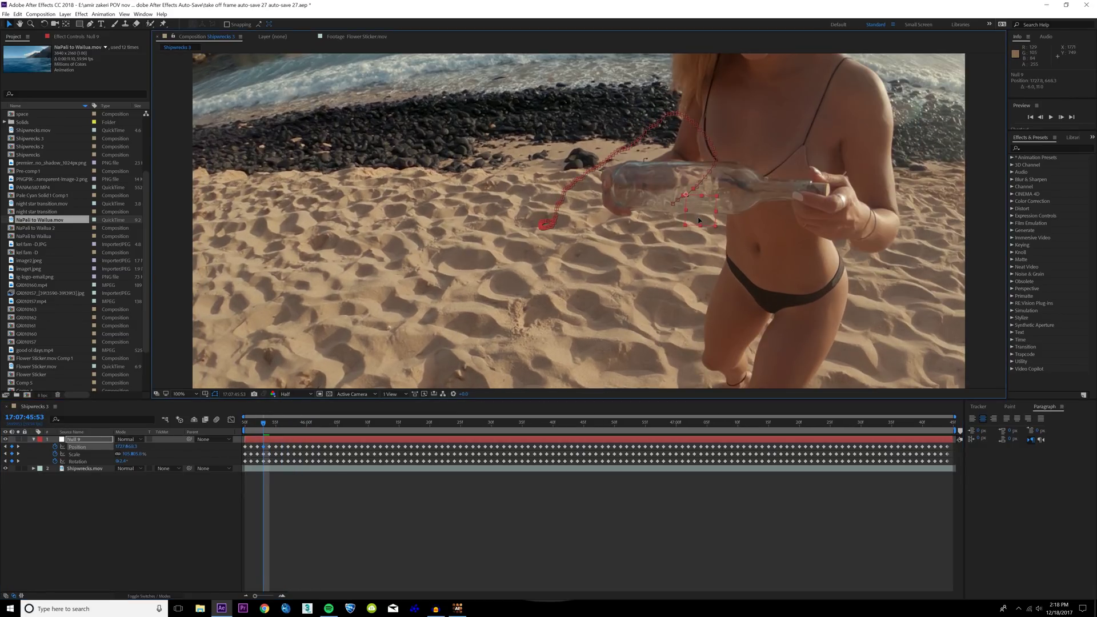
{"action": "key", "text": "Page_Up"}
{"action": "left_click_drag", "start_coordinate": [699, 221], "coordinate": [693, 223]}
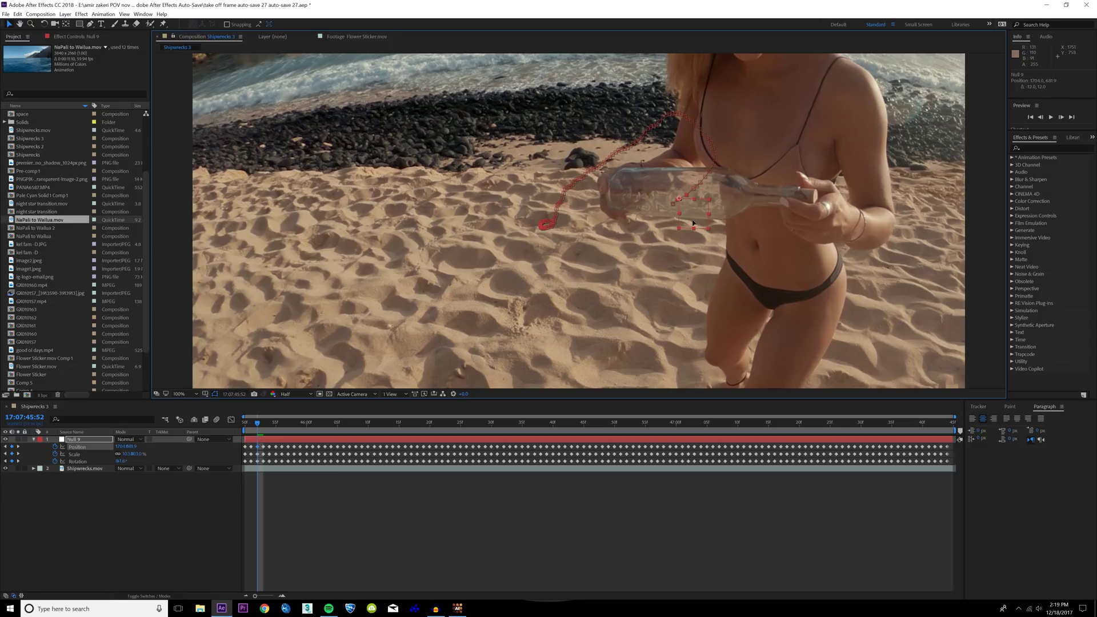
{"action": "key", "text": "Page_Up"}
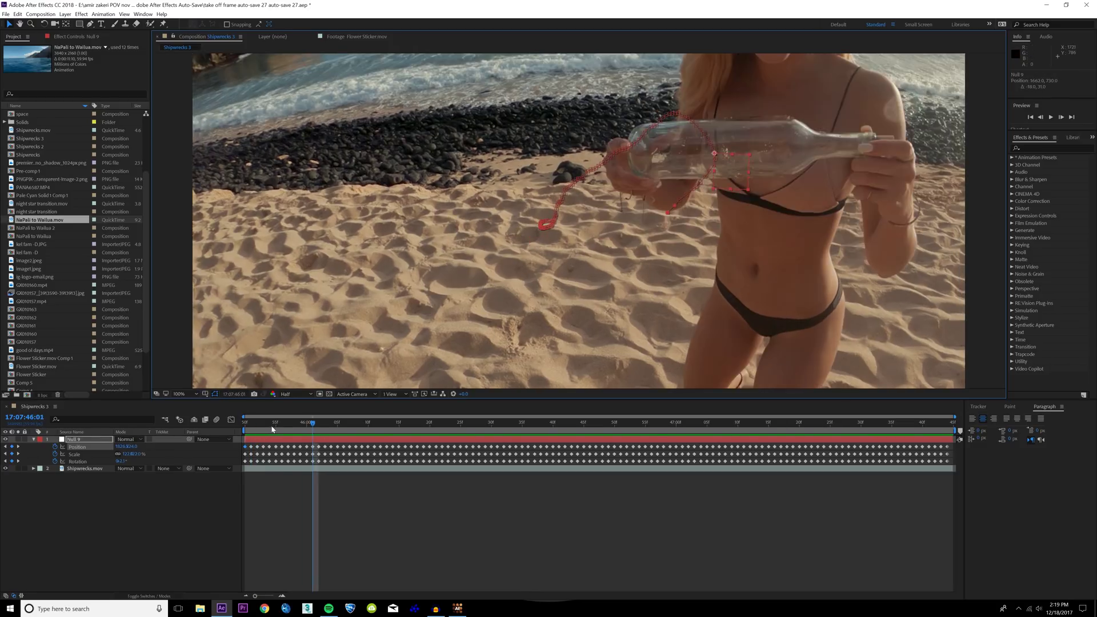
Preview the corrected null motion from the start of the composition.
{"action": "left_click_drag", "start_coordinate": [272, 429], "coordinate": [245, 434]}
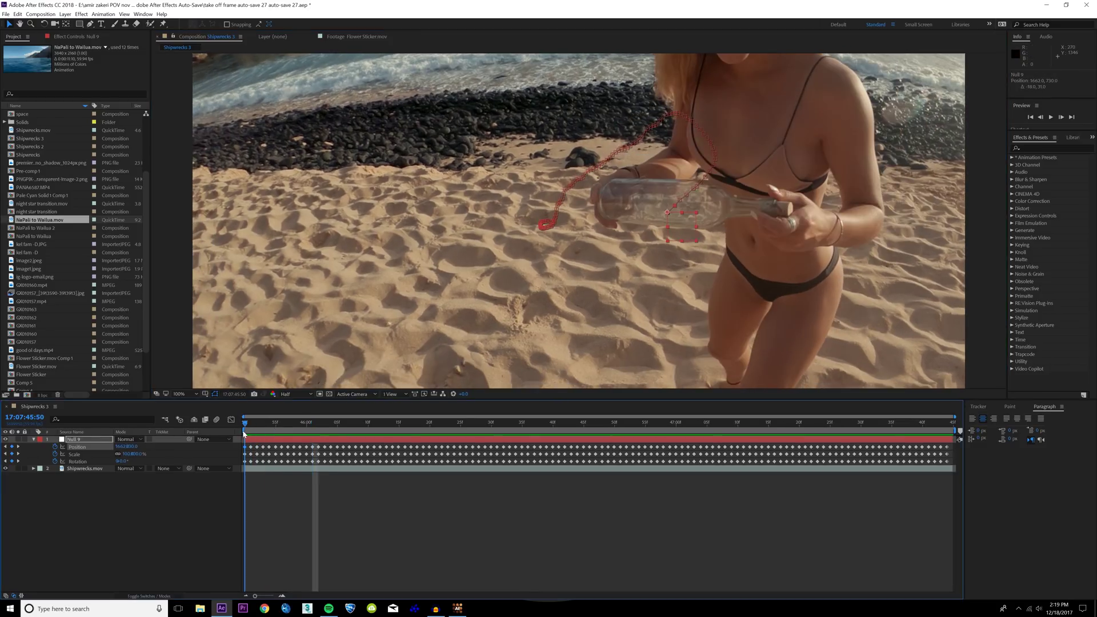
{"action": "key", "text": "space"}
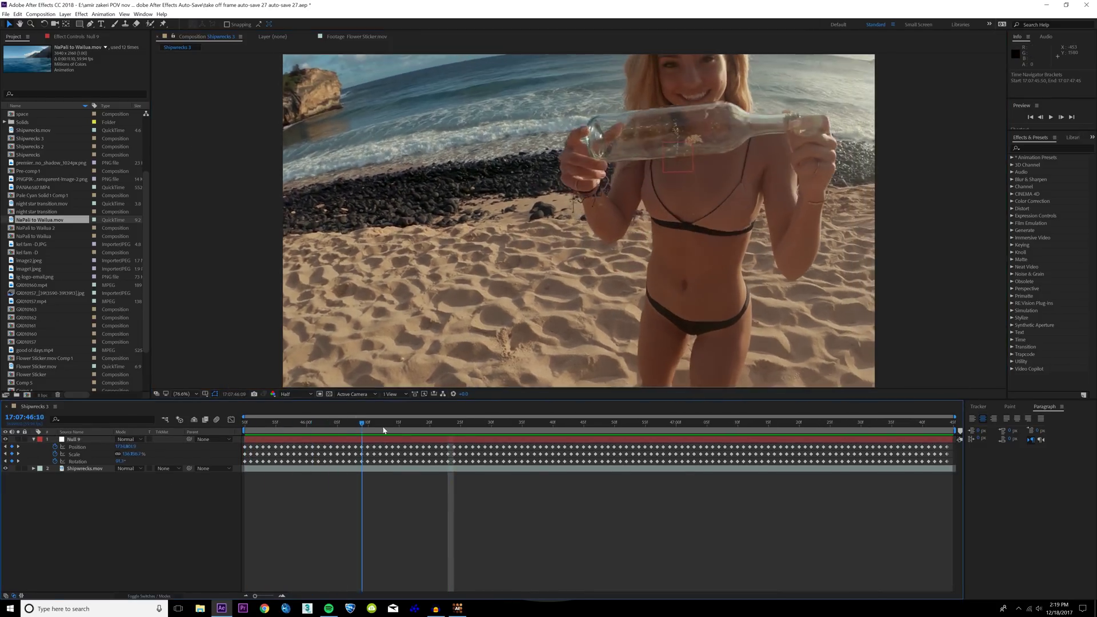
{"action": "key", "text": "space"}
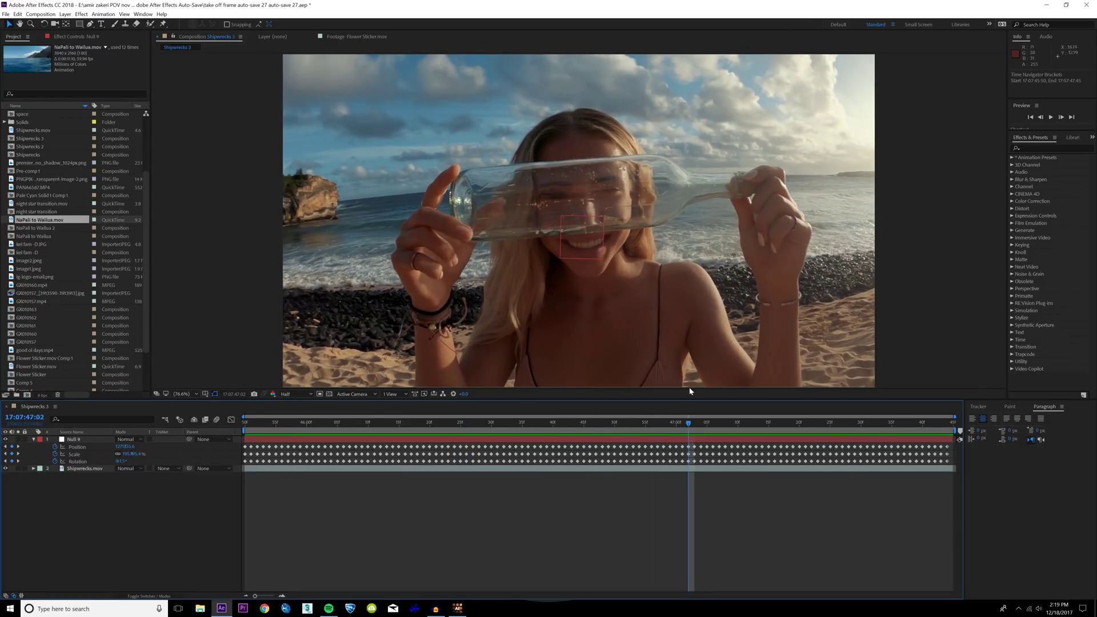
Add NaPali to Wailua.mov above the null and scale it down to about 17% over the bottle at the start.
{"action": "left_click_drag", "start_coordinate": [694, 427], "coordinate": [280, 440]}
{"action": "left_click_drag", "start_coordinate": [59, 222], "coordinate": [83, 443]}
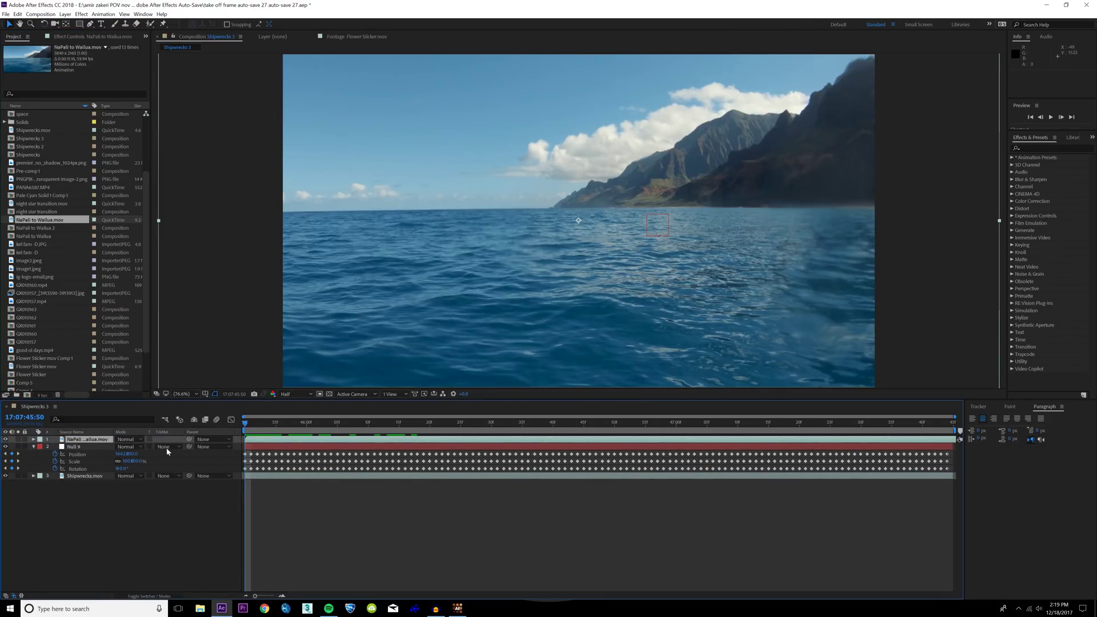
{"action": "mouse_move", "coordinate": [248, 427]}
{"action": "left_mouse_down"}
{"action": "mouse_move", "coordinate": [264, 430]}
{"action": "mouse_move", "coordinate": [246, 431]}
{"action": "left_mouse_up"}
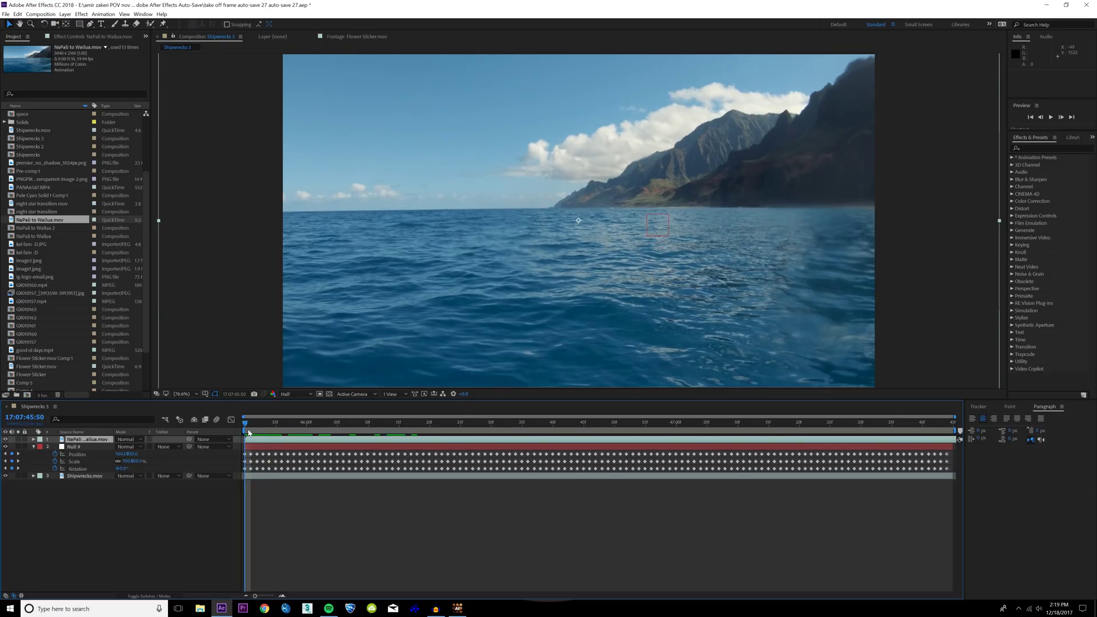
{"action": "key", "text": "comma"}
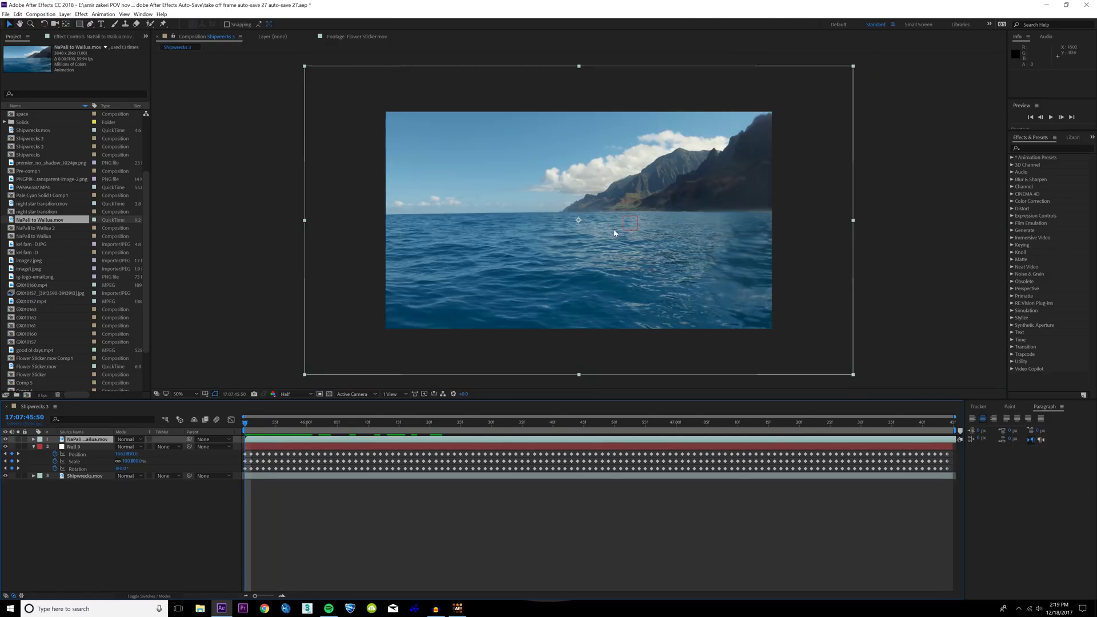
{"action": "left_click_drag", "start_coordinate": [853, 222], "coordinate": [647, 220]}
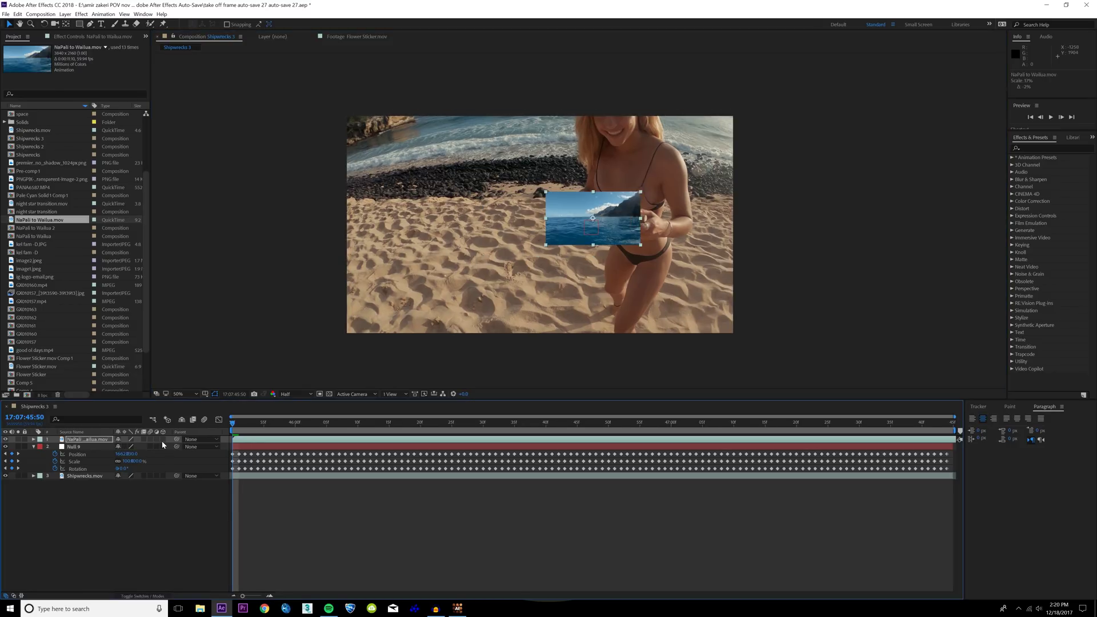
Make the NaPali to Wailua.mov layer 3D and rotate it about 24° around its vertical axis to match the bottle.
{"action": "left_click", "coordinate": [163, 440]}
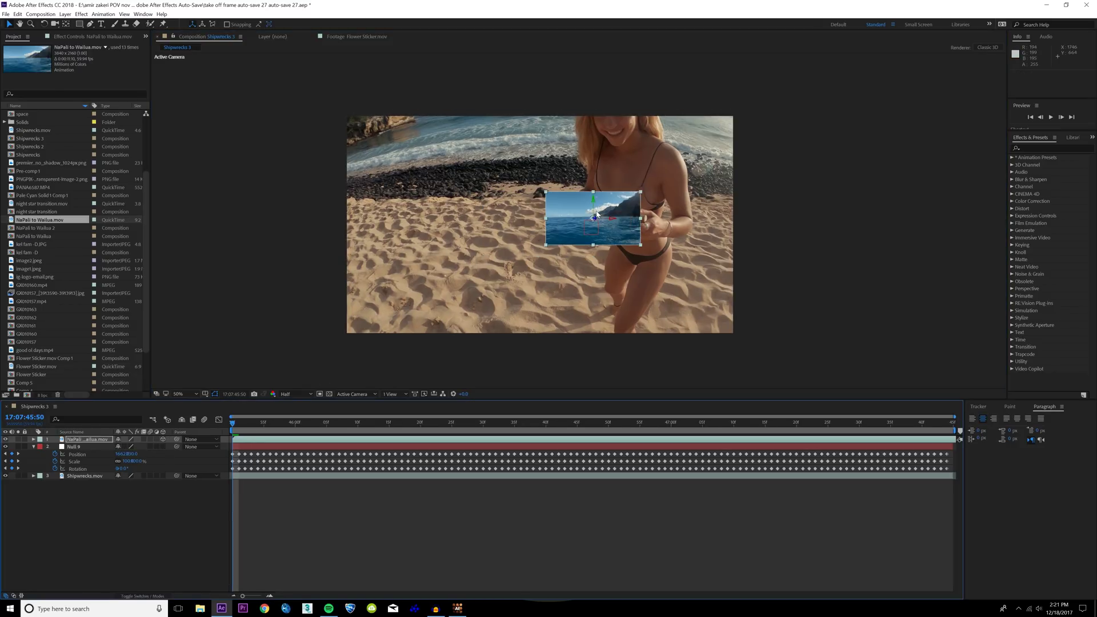
{"action": "key", "text": "w"}
{"action": "left_click_drag", "start_coordinate": [594, 210], "coordinate": [594, 218]}
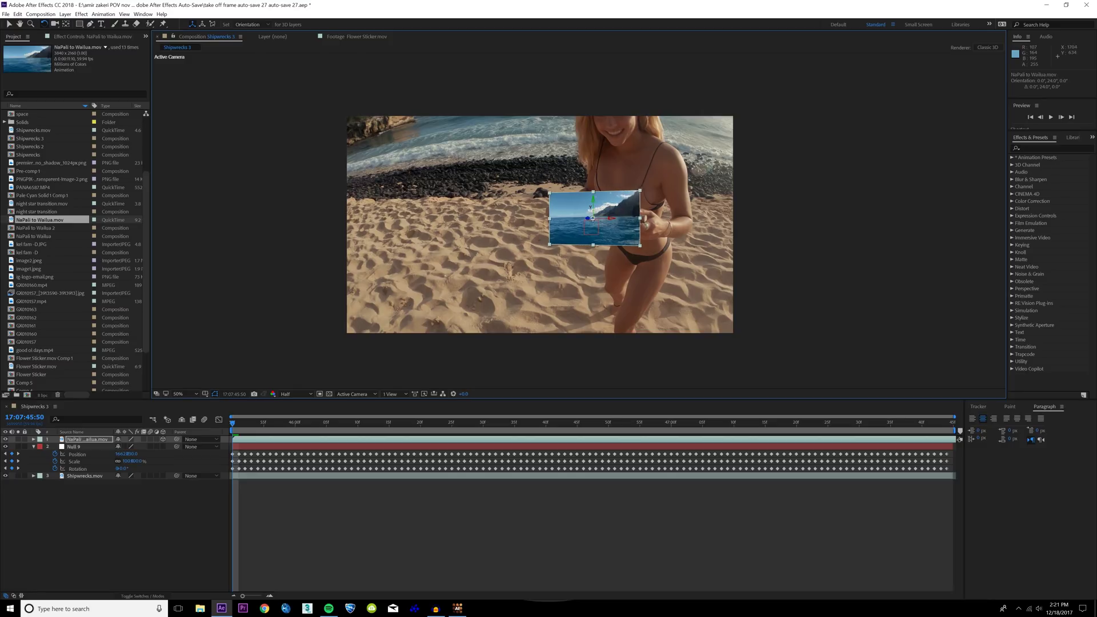
Set the NaPali to Wailua.mov layer's opacity to 50% so the bottle shows through.
{"action": "key", "text": "slash"}
{"action": "key", "text": "g"}
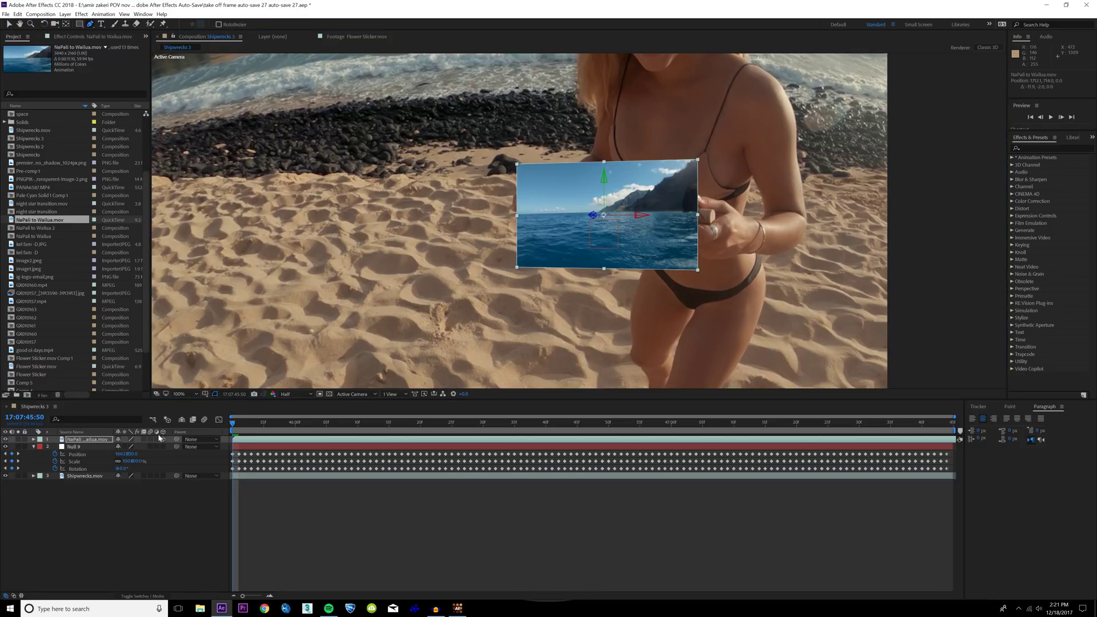
{"action": "key", "text": "t"}
{"action": "left_click", "coordinate": [119, 447]}
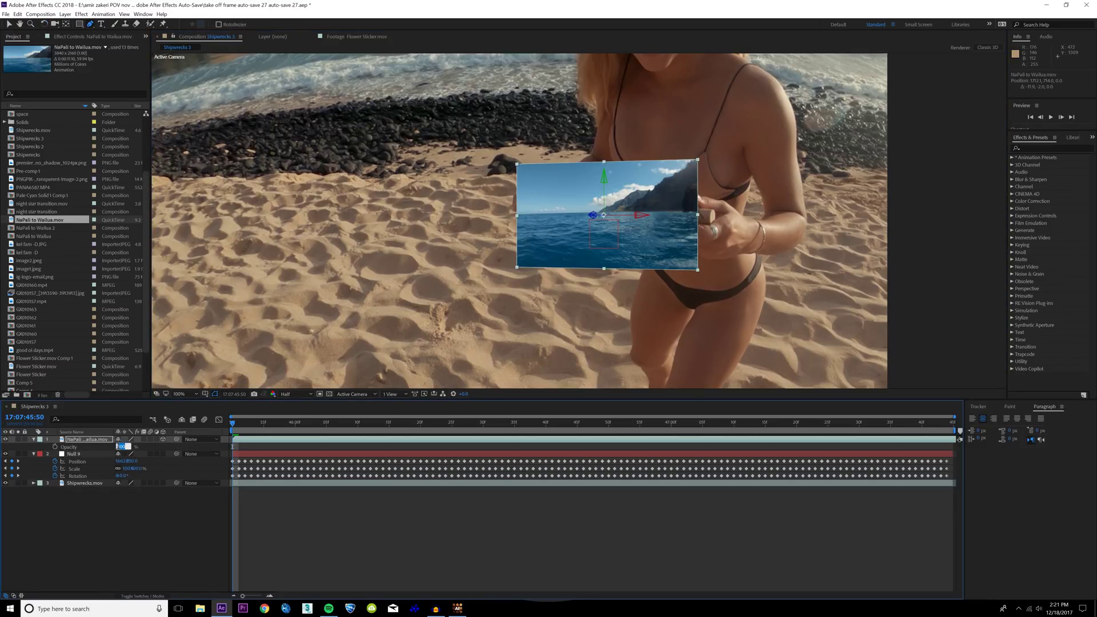
{"action": "type", "text": "50"}
{"action": "key", "text": "Return"}
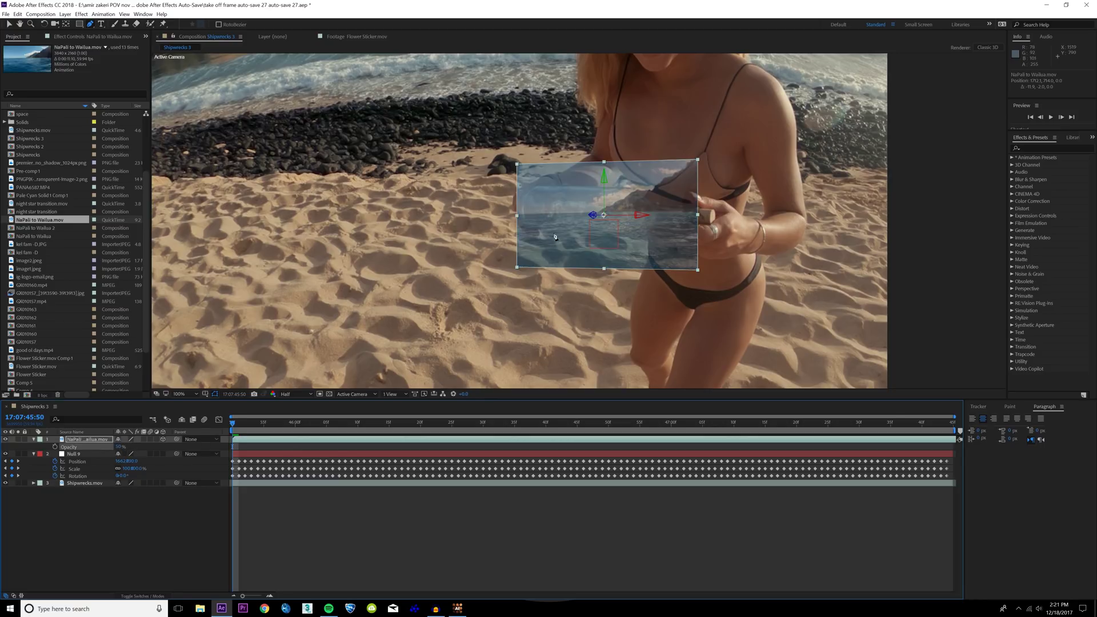
Scale NaPali to Wailua.mov down to the bottle's body and rotate it about 2° clockwise to match its tilt.
{"action": "key", "text": "period"}
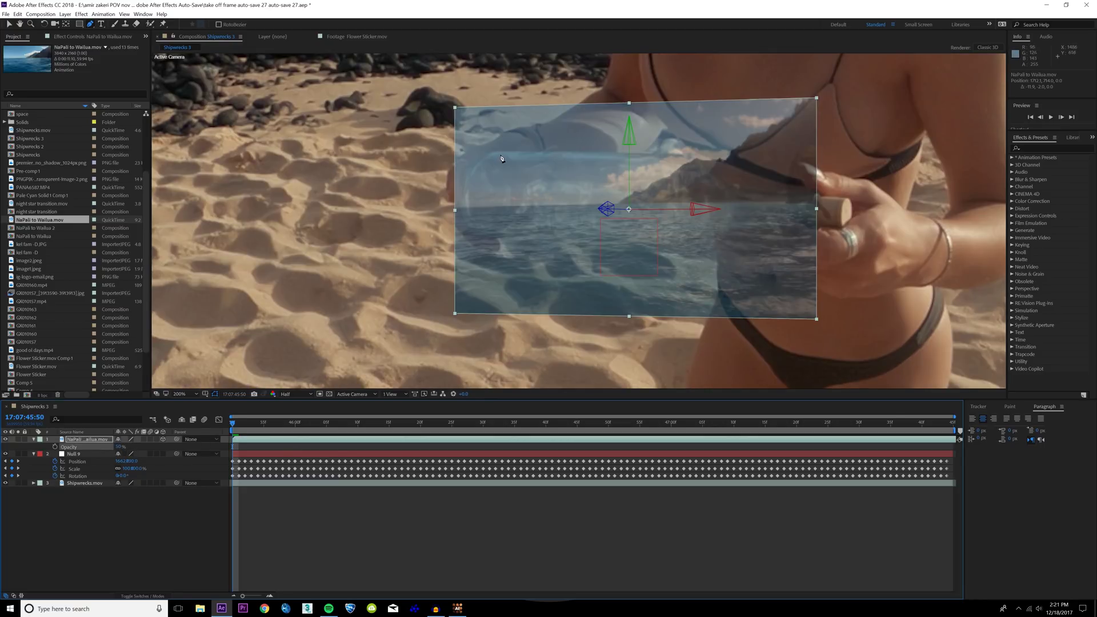
{"action": "left_click", "coordinate": [498, 153]}
{"action": "key", "text": "ctrl+z"}
{"action": "key", "text": "v"}
{"action": "left_click_drag", "start_coordinate": [816, 210], "coordinate": [714, 215]}
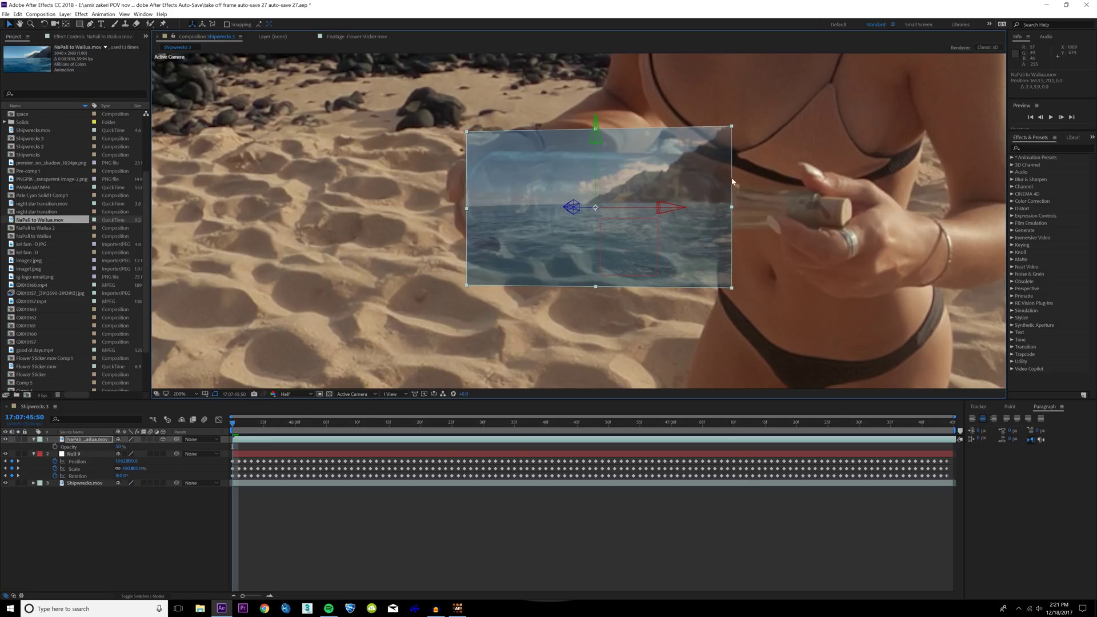
{"action": "key", "text": "w"}
{"action": "left_click_drag", "start_coordinate": [731, 125], "coordinate": [736, 129]}
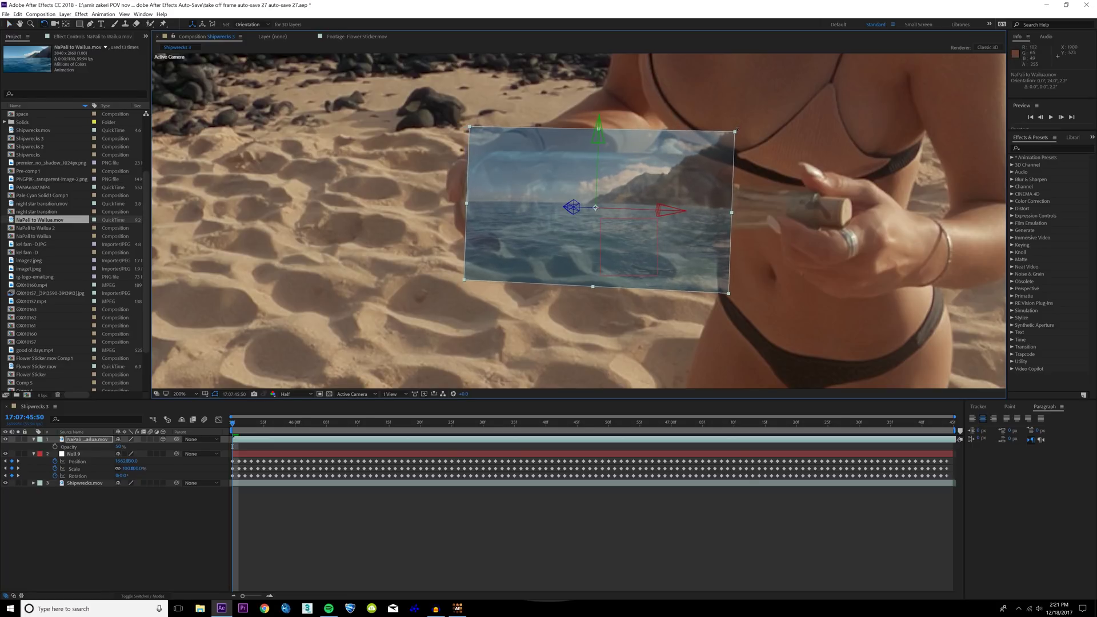
Draw a closed curved mask on NaPali to Wailua.mov around the bottle's body and feather it by about 20 pixels.
{"action": "key", "text": "g"}
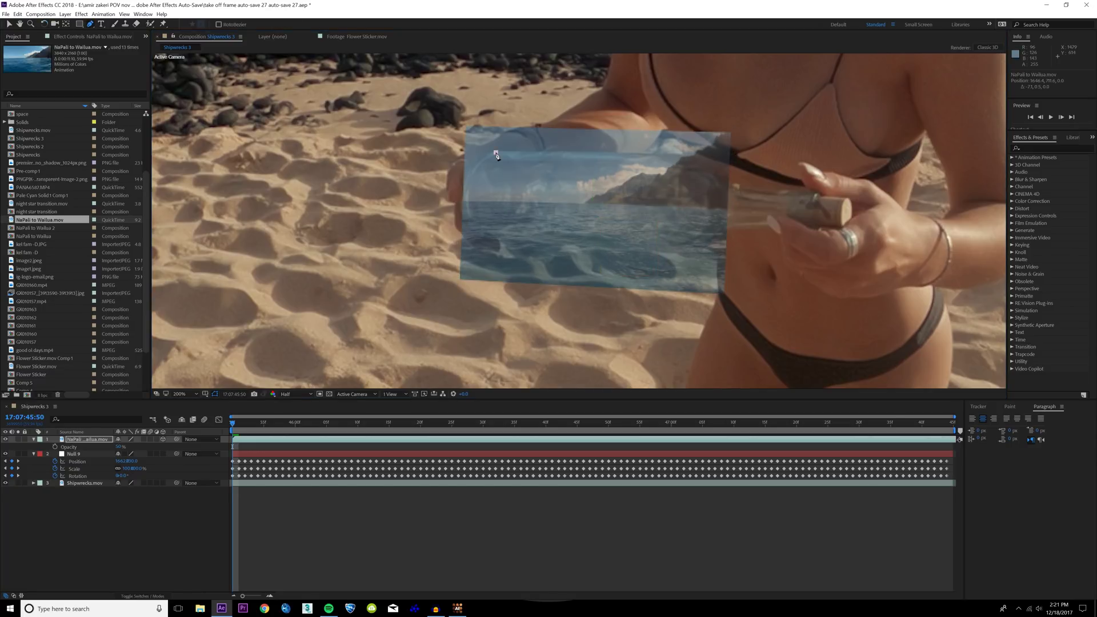
{"action": "left_click", "coordinate": [495, 153]}
{"action": "left_click_drag", "start_coordinate": [470, 209], "coordinate": [477, 218]}
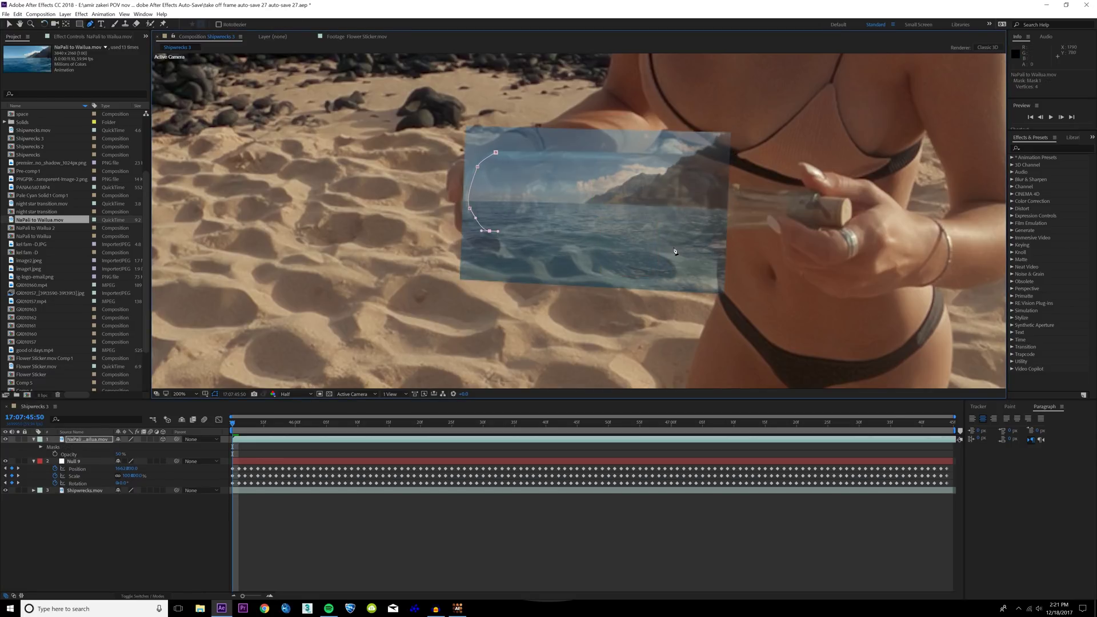
{"action": "left_click_drag", "start_coordinate": [674, 247], "coordinate": [685, 247]}
{"action": "left_click_drag", "start_coordinate": [722, 203], "coordinate": [721, 193]}
{"action": "left_click_drag", "start_coordinate": [655, 157], "coordinate": [626, 157]}
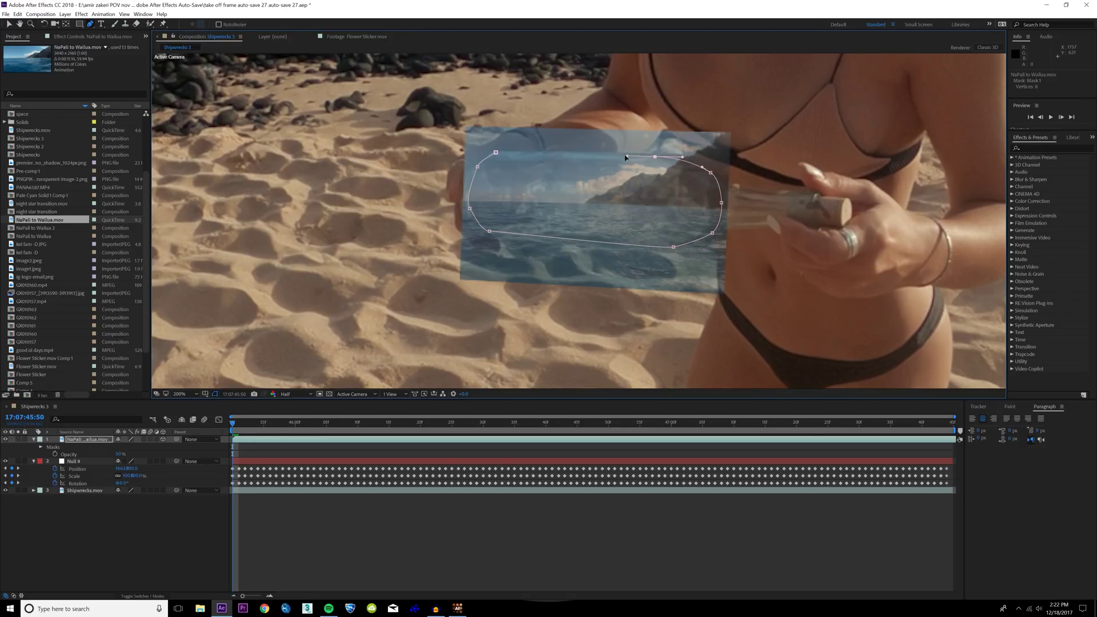
{"action": "left_click", "coordinate": [548, 155]}
{"action": "left_click_drag", "start_coordinate": [549, 155], "coordinate": [550, 153]}
{"action": "left_click", "coordinate": [496, 153]}
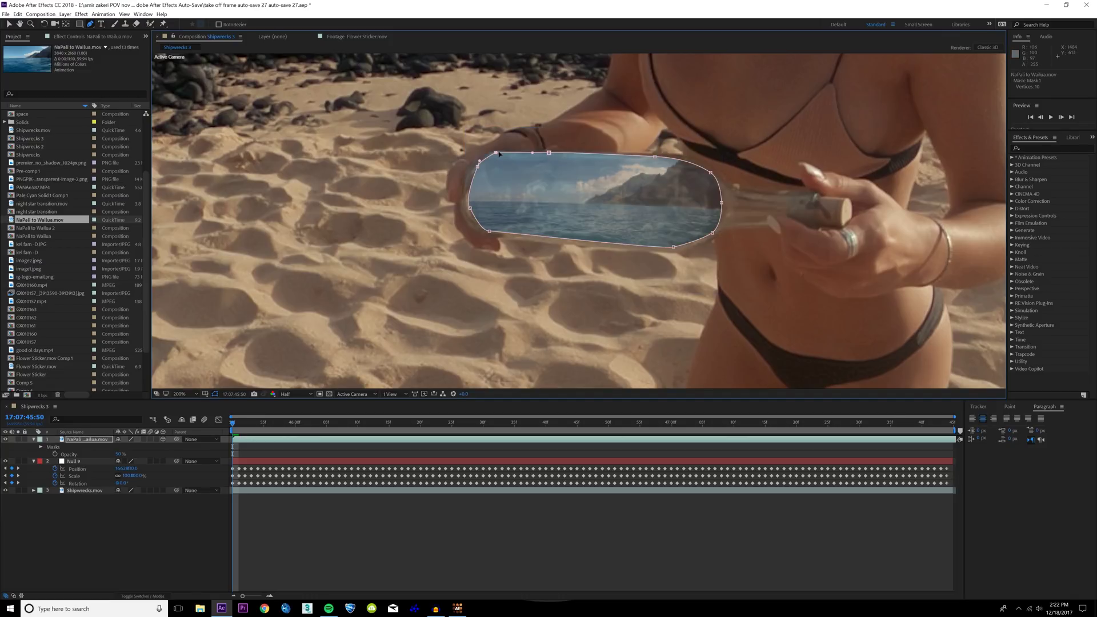
{"action": "left_click_drag", "start_coordinate": [130, 455], "coordinate": [135, 455]}
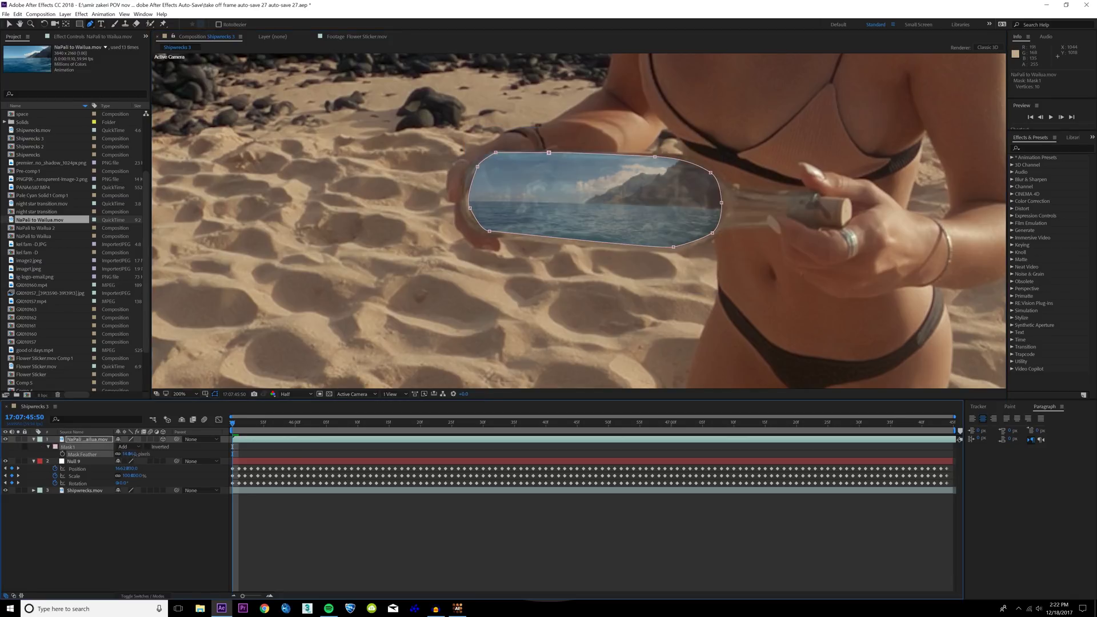
{"action": "left_click", "coordinate": [161, 521]}
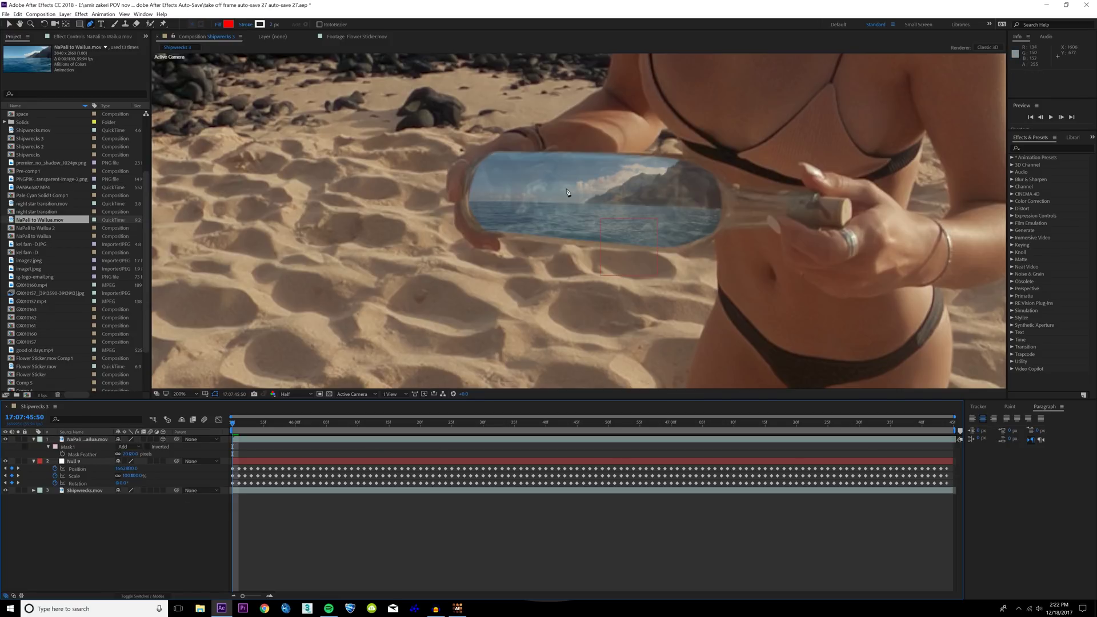
Parent the NaPali to Wailua.mov layer to Null 9 and fit the composition in the viewer.
{"action": "left_click", "coordinate": [187, 441]}
{"action": "key", "text": "v"}
{"action": "left_click", "coordinate": [522, 184]}
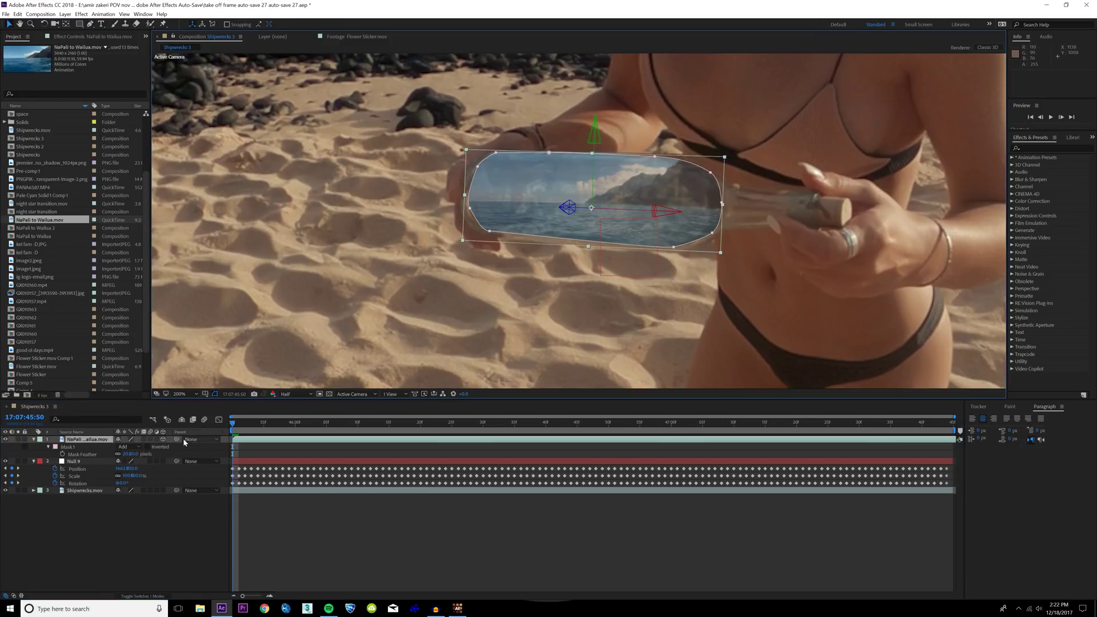
{"action": "left_click_drag", "start_coordinate": [177, 439], "coordinate": [95, 464]}
{"action": "scroll", "coordinate": [326, 350], "scroll_direction": "down", "scroll_amount": 2}
{"action": "left_click", "coordinate": [181, 394]}
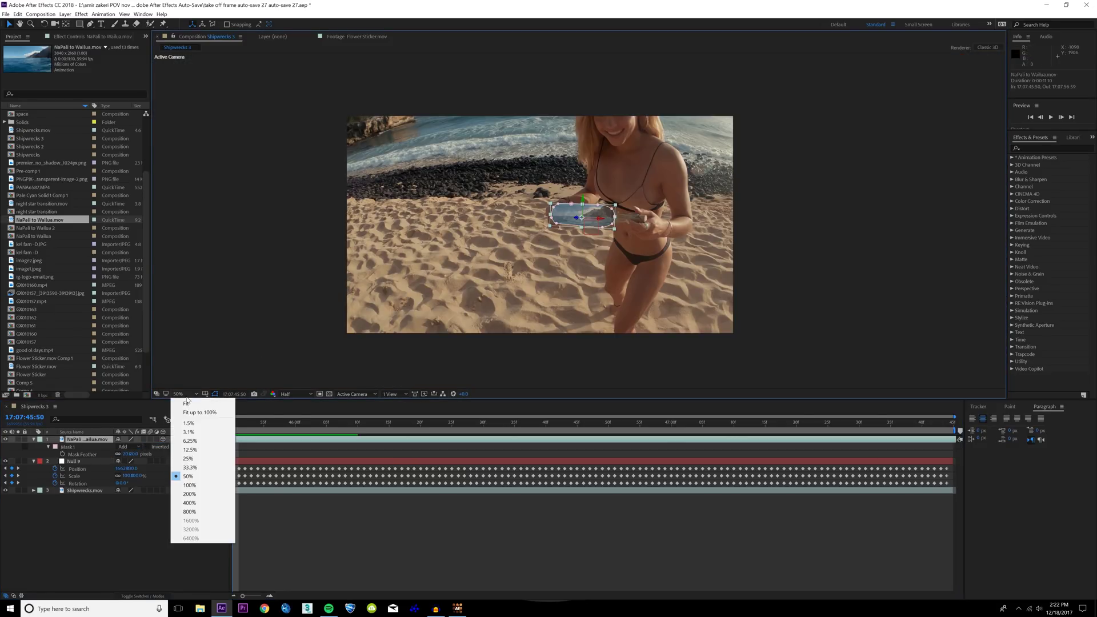
{"action": "left_click", "coordinate": [187, 404]}
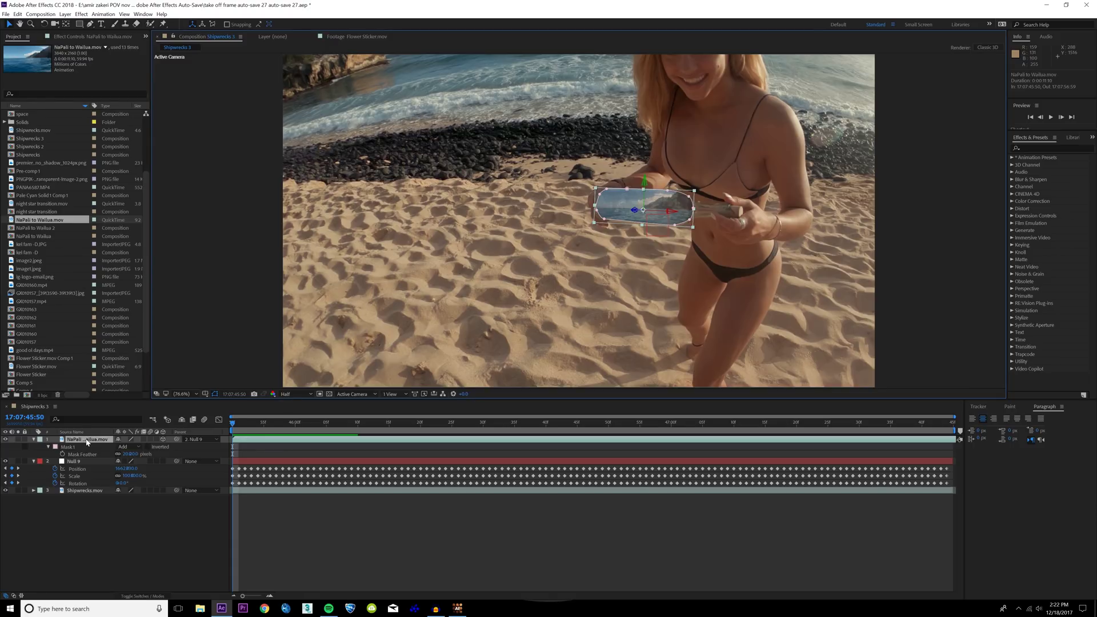
Apply Freeze Frame to the NaPali to Wailua.mov layer at the start and scrub through the opening frames to check it.
{"action": "right_click", "coordinate": [87, 442]}
{"action": "mouse_move", "coordinate": [171, 158]}
{"action": "left_click", "coordinate": [246, 185]}
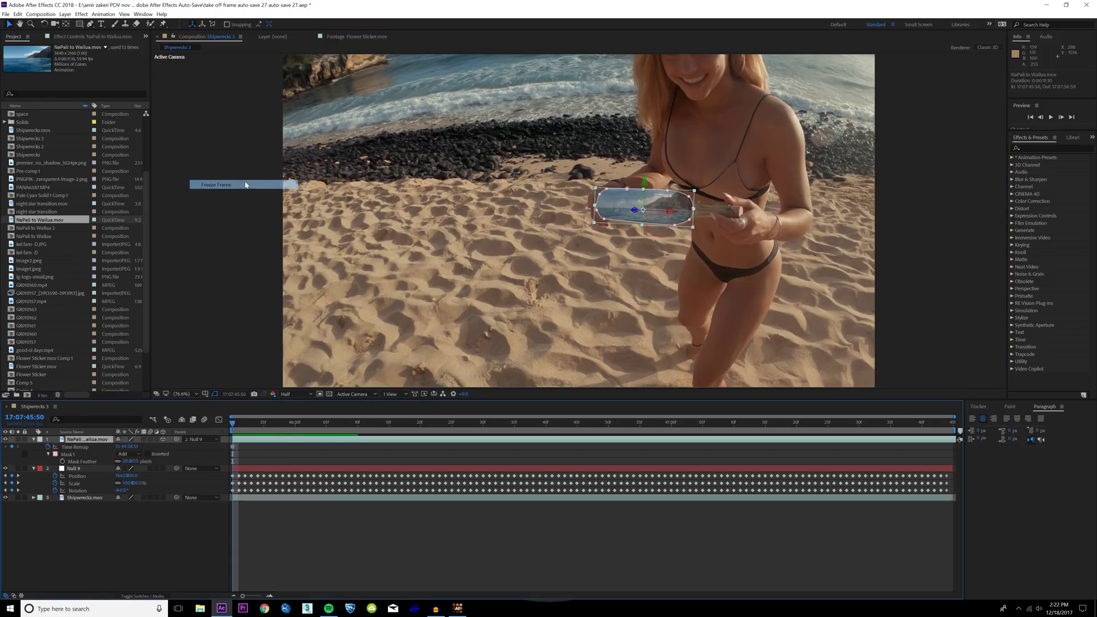
{"action": "left_click", "coordinate": [161, 551]}
{"action": "mouse_move", "coordinate": [238, 424]}
{"action": "left_mouse_down"}
{"action": "mouse_move", "coordinate": [302, 418]}
{"action": "mouse_move", "coordinate": [225, 420]}
{"action": "left_mouse_up"}
{"action": "left_click", "coordinate": [87, 440]}
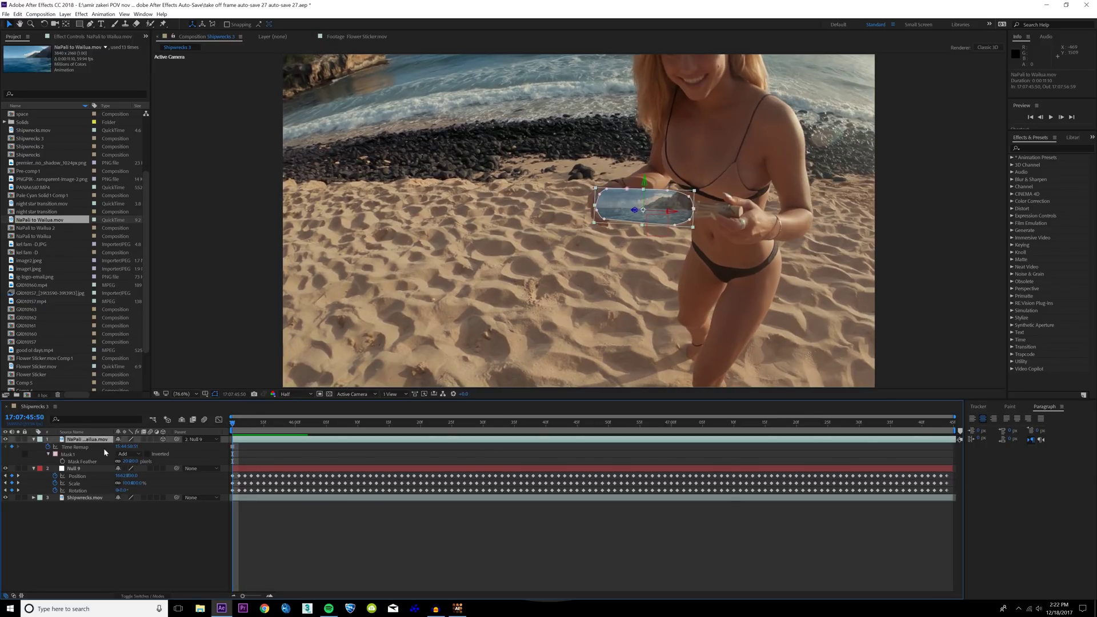
{"action": "left_click_drag", "start_coordinate": [240, 427], "coordinate": [264, 426]}
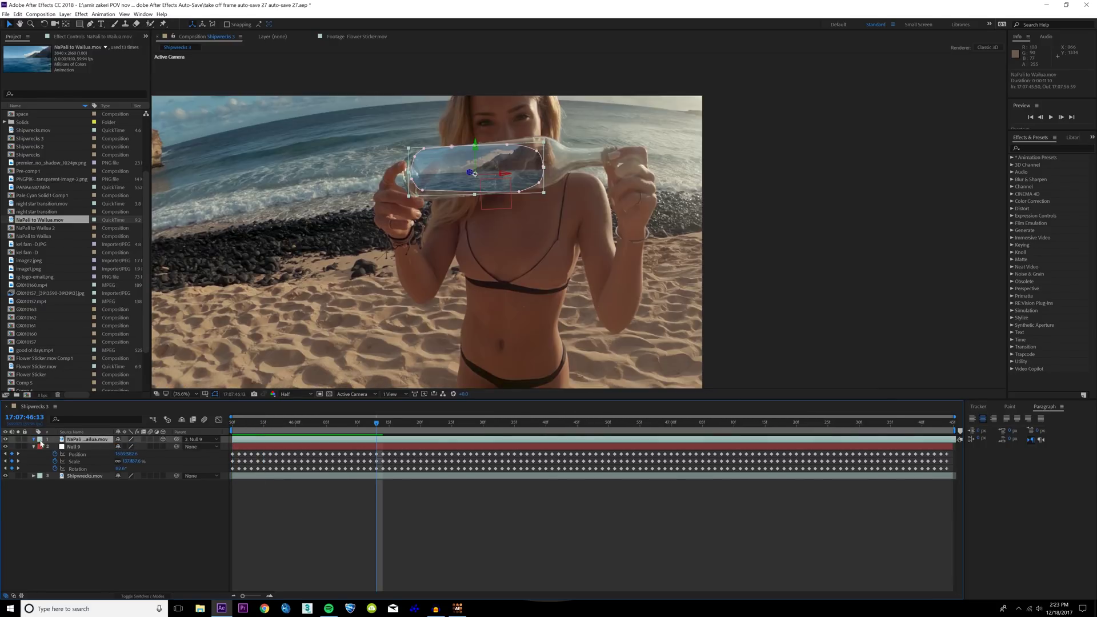
Enable keyframes for all transform properties of NaPali to Wailua.mov at the start of the composition.
{"action": "left_click", "coordinate": [34, 439]}
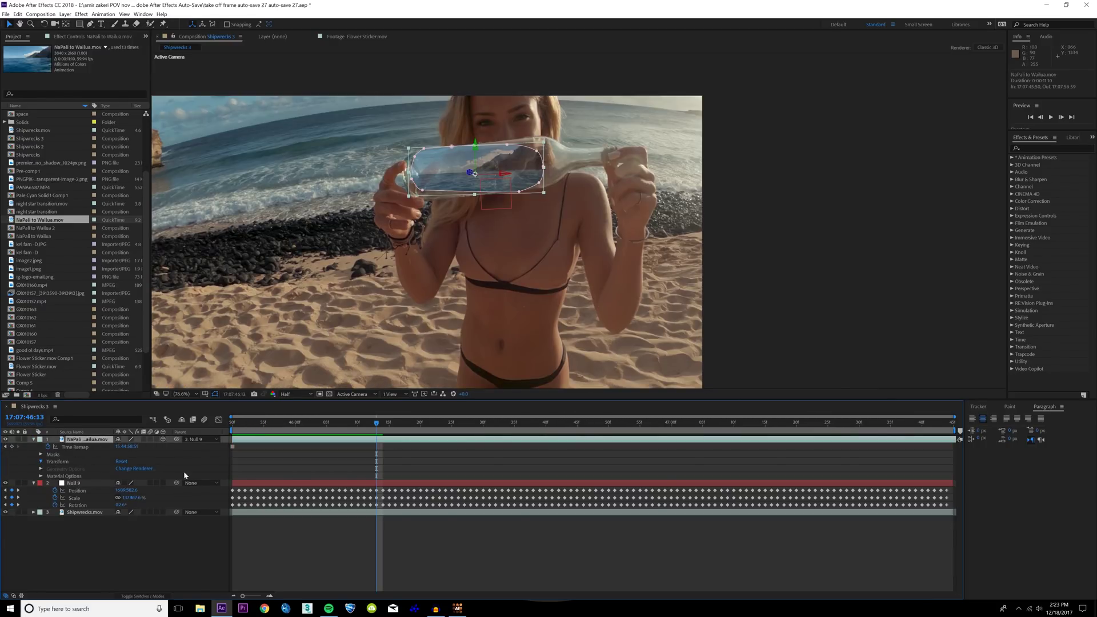
{"action": "left_click_drag", "start_coordinate": [244, 427], "coordinate": [224, 429]}
{"action": "left_click_drag", "start_coordinate": [56, 469], "coordinate": [60, 522]}
{"action": "left_click", "coordinate": [41, 462]}
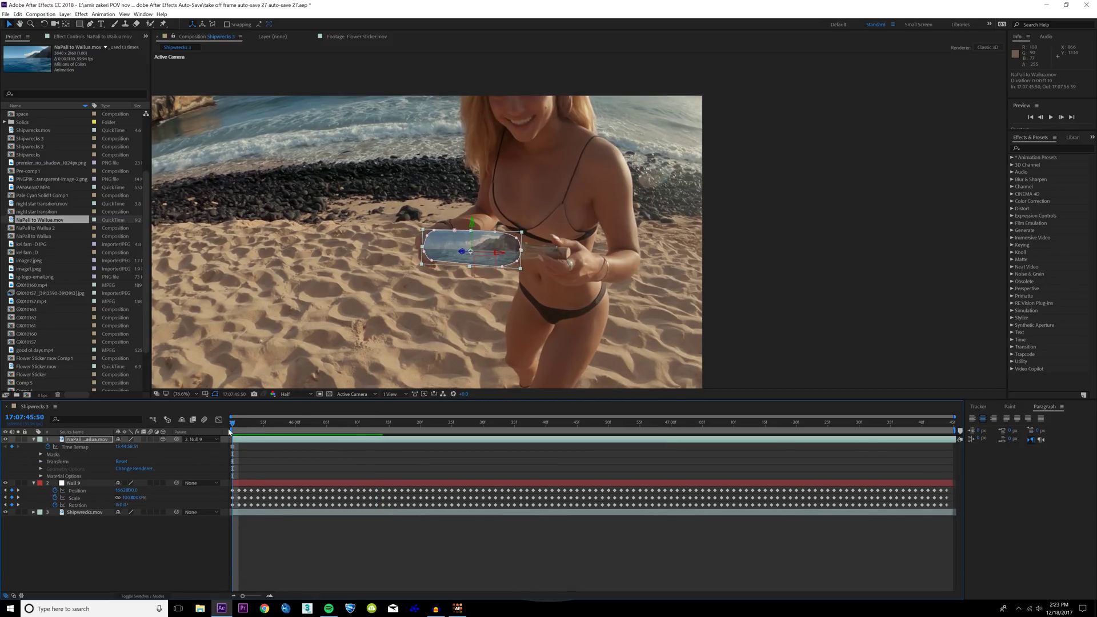
At 17:07:45:59, rotate, resize and reposition NaPali to Wailua.mov to fit the bottle's body.
{"action": "left_click_drag", "start_coordinate": [233, 429], "coordinate": [290, 429]}
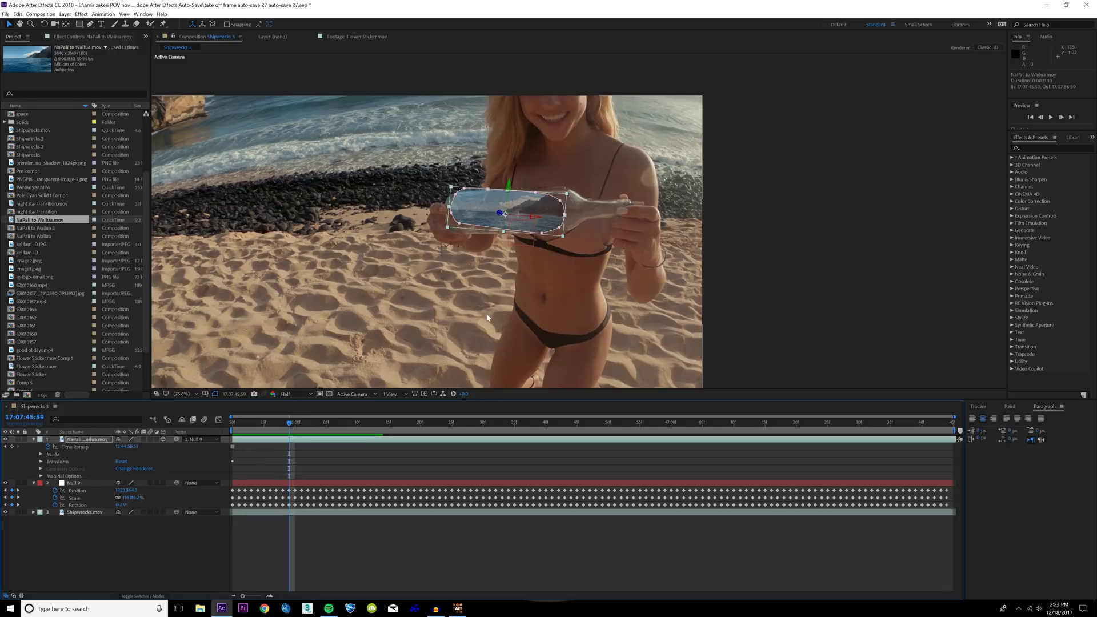
{"action": "key", "text": "w"}
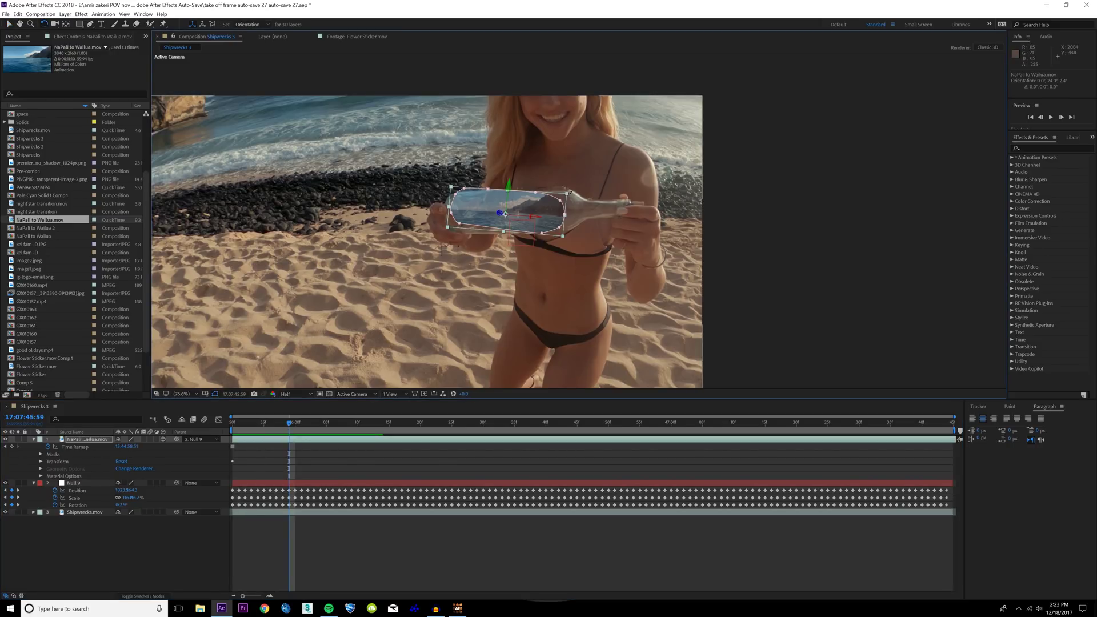
{"action": "left_click_drag", "start_coordinate": [543, 203], "coordinate": [579, 178]}
{"action": "key", "text": "v"}
{"action": "left_click_drag", "start_coordinate": [567, 231], "coordinate": [550, 207]}
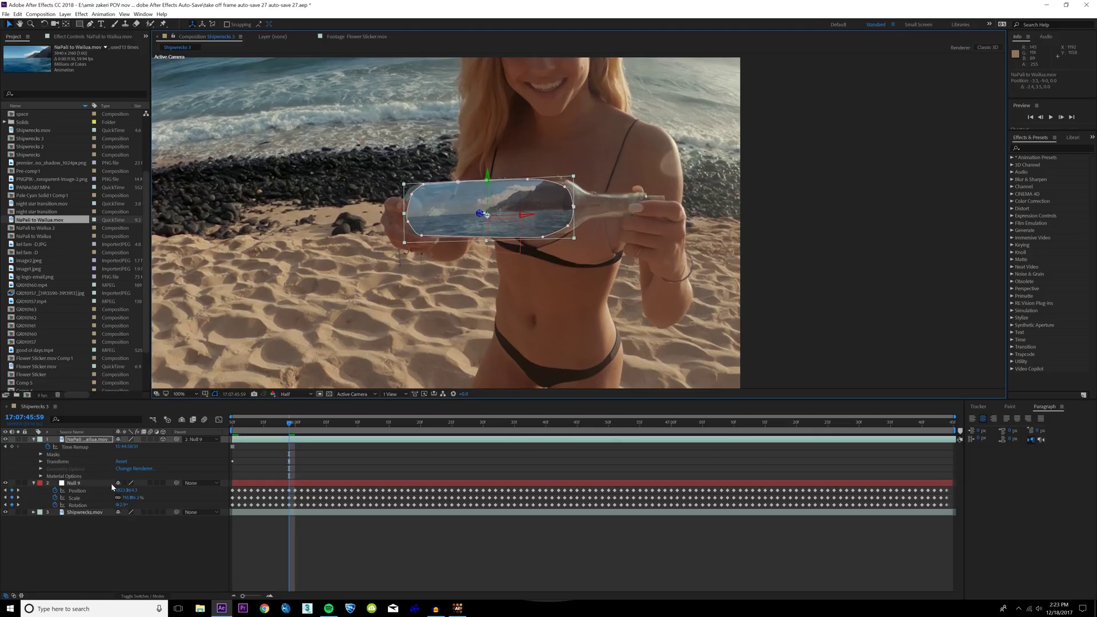
Set a Mask Path keyframe for Mask 1 at 17:07:45:50 and reveal all the layer's animated properties.
{"action": "key", "text": "m"}
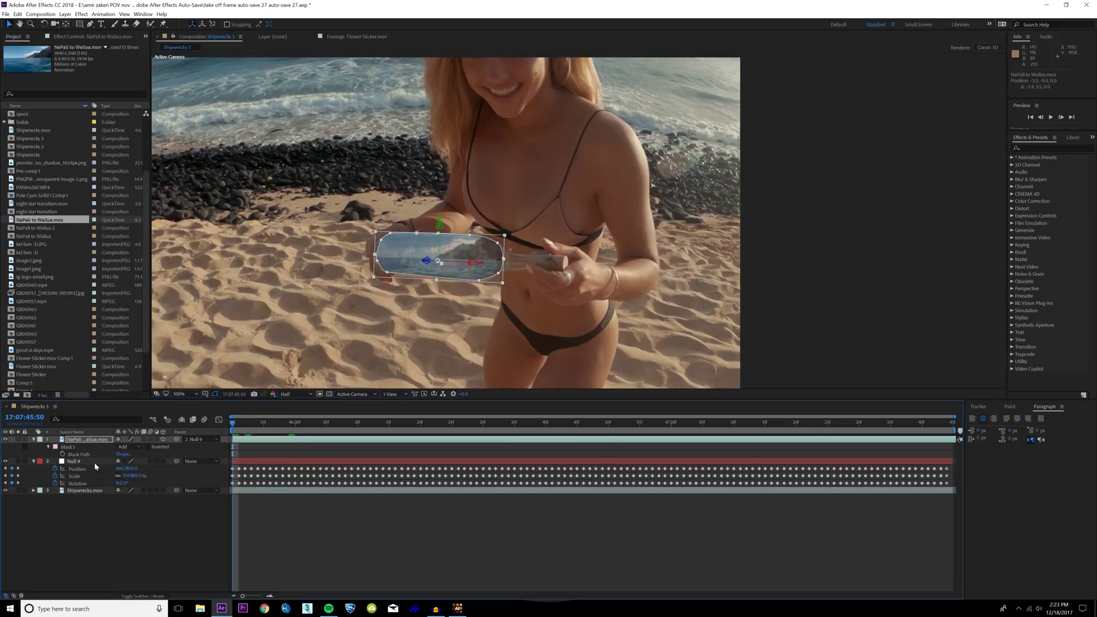
{"action": "left_click", "coordinate": [63, 454]}
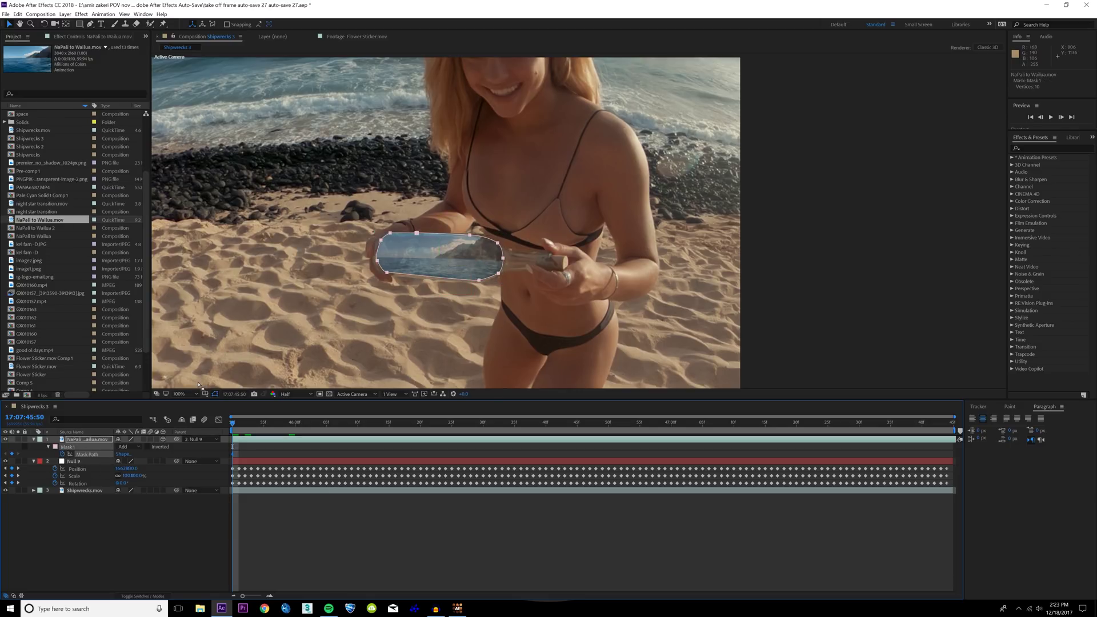
{"action": "key", "text": "u"}
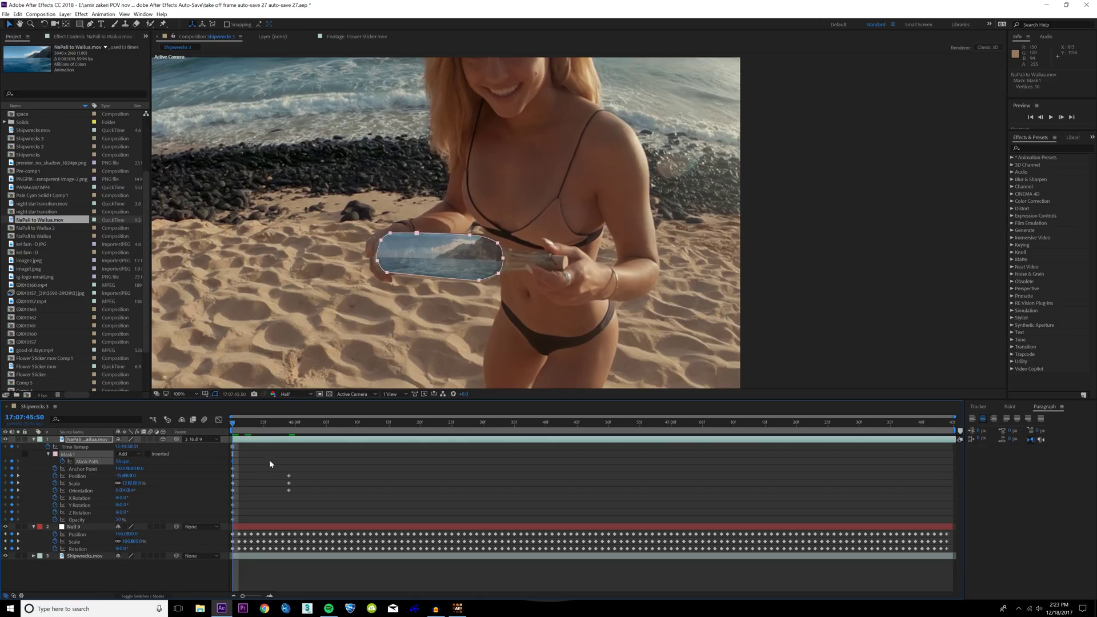
Reshape Mask 1 at 17:07:45:59 to follow the bottle's neck-side edge and check the fit around 17:07:46:22.
{"action": "key", "text": "space"}
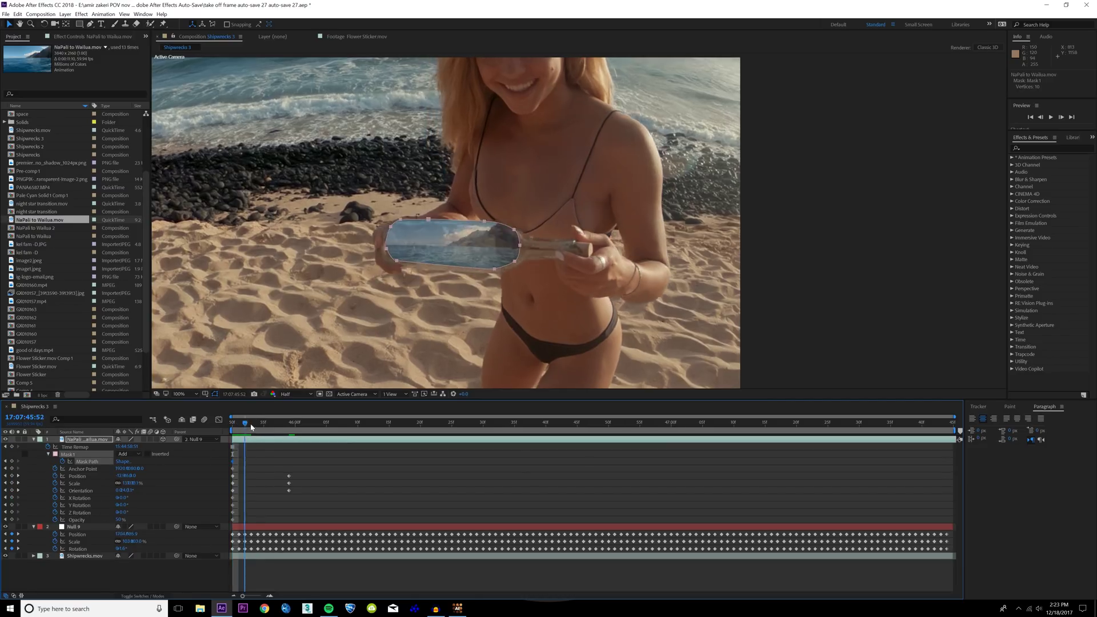
{"action": "left_click", "coordinate": [287, 437]}
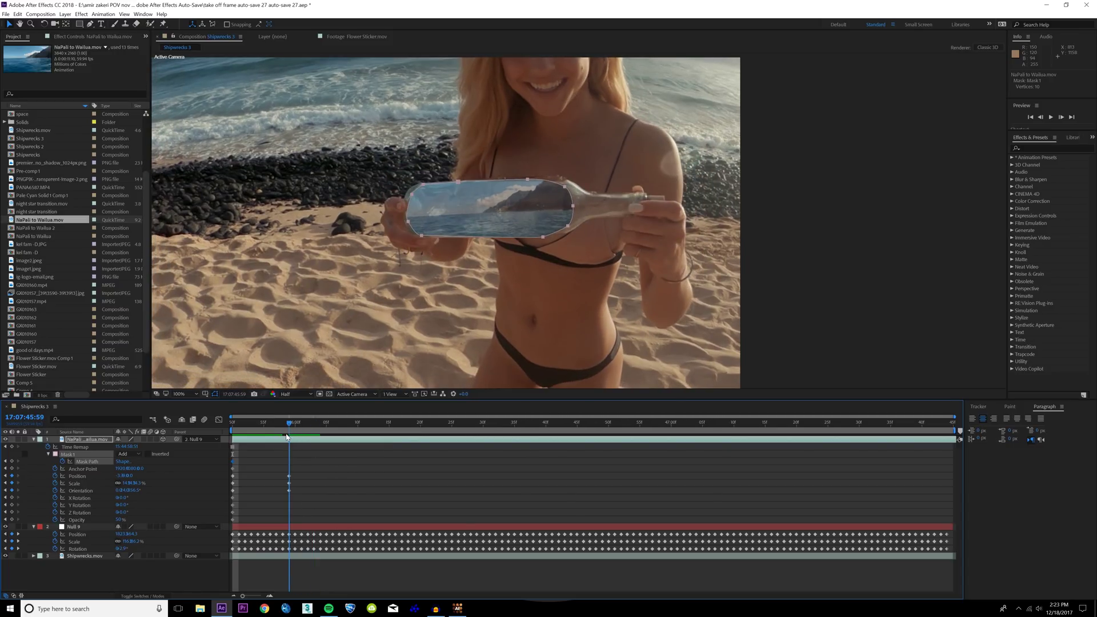
{"action": "left_click", "coordinate": [567, 187]}
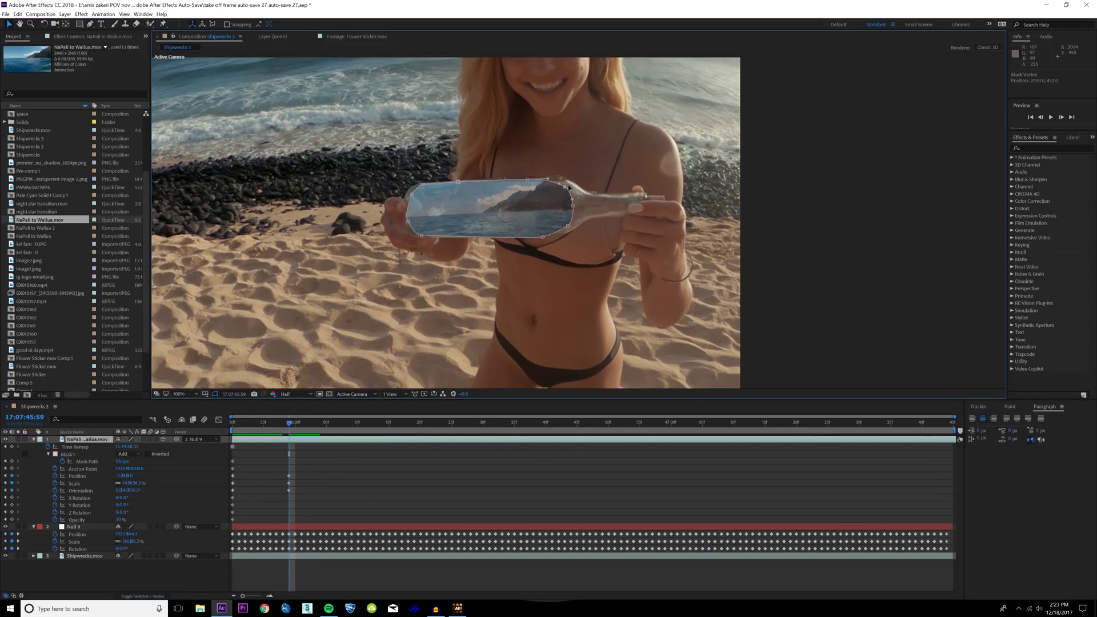
{"action": "left_click_drag", "start_coordinate": [568, 186], "coordinate": [572, 185]}
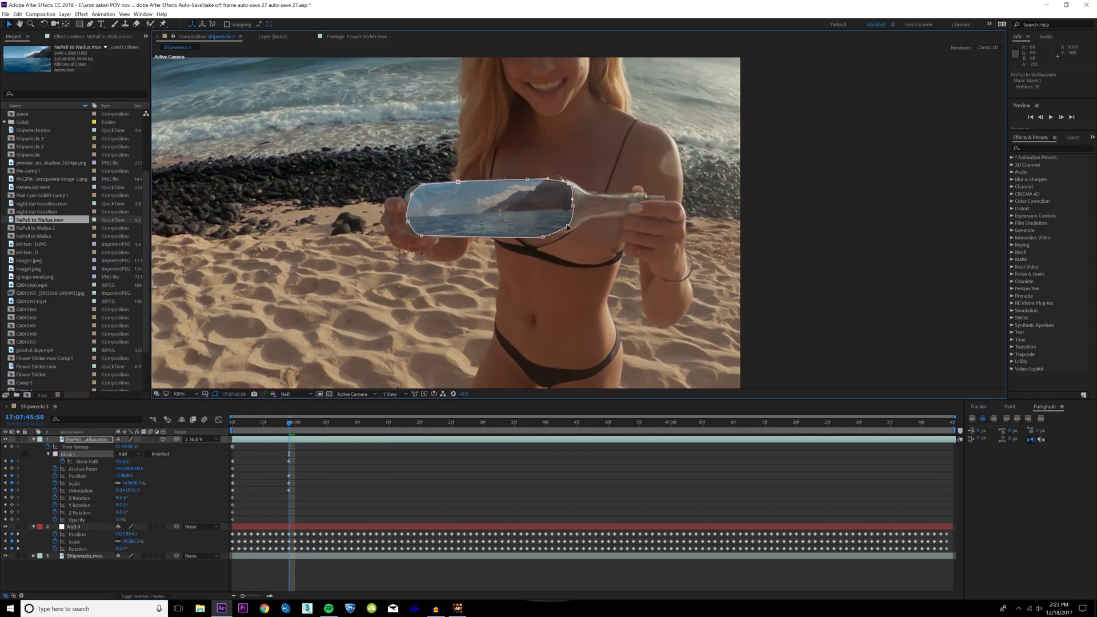
{"action": "left_click_drag", "start_coordinate": [568, 227], "coordinate": [539, 237]}
{"action": "left_click_drag", "start_coordinate": [290, 423], "coordinate": [437, 439]}
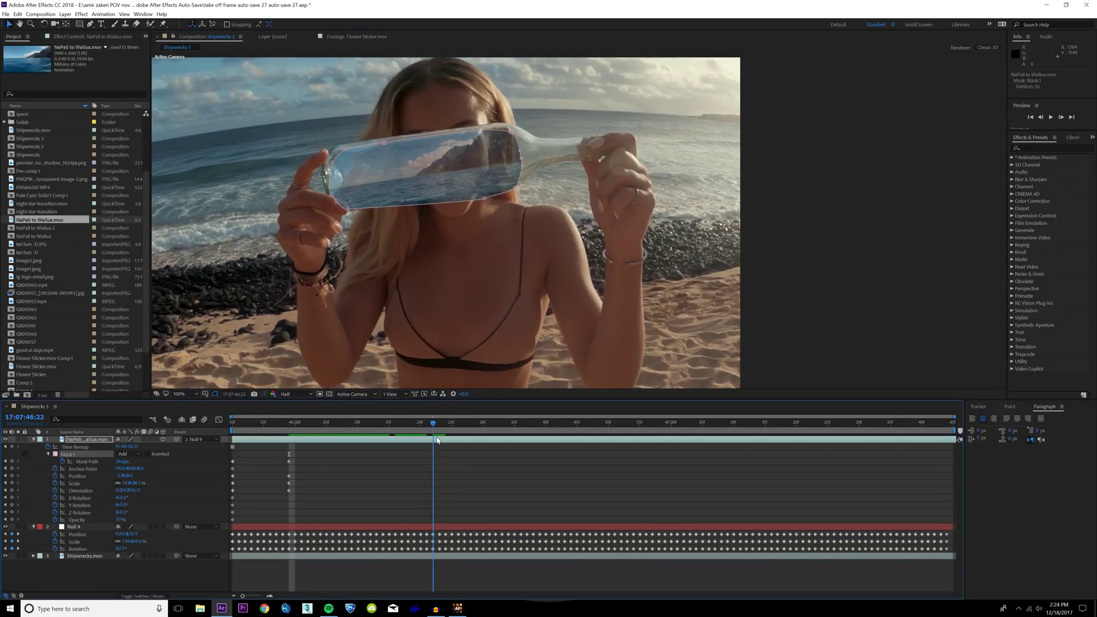
{"action": "left_click", "coordinate": [459, 183]}
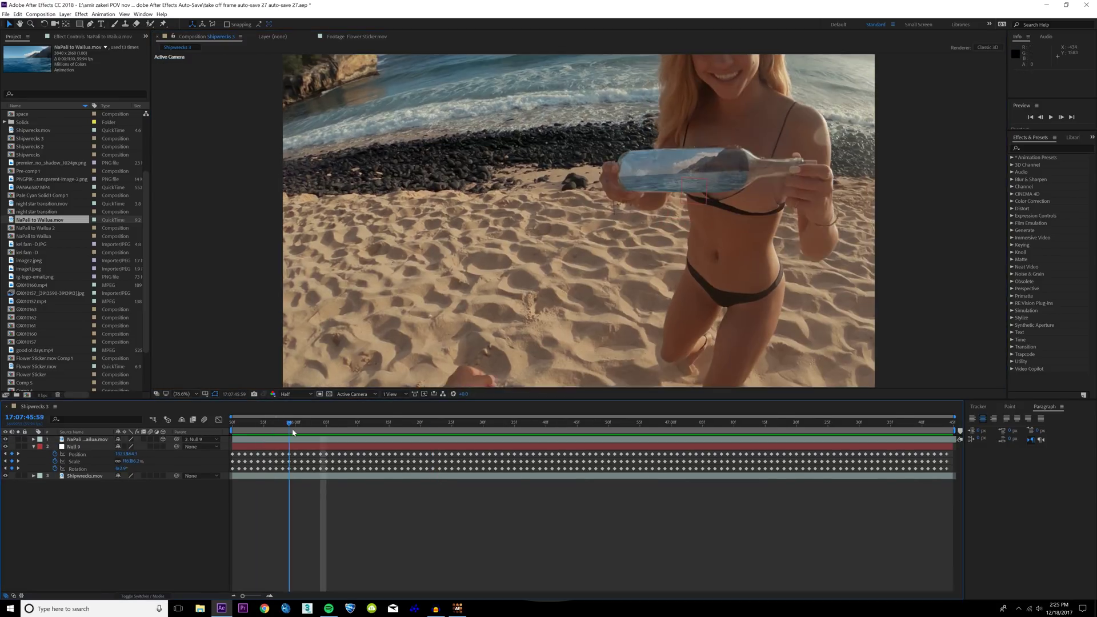
Play and scrub the composition to preview how the ocean footage follows the bottle.
{"action": "left_click_drag", "start_coordinate": [293, 426], "coordinate": [529, 427]}
{"action": "key", "text": "space"}
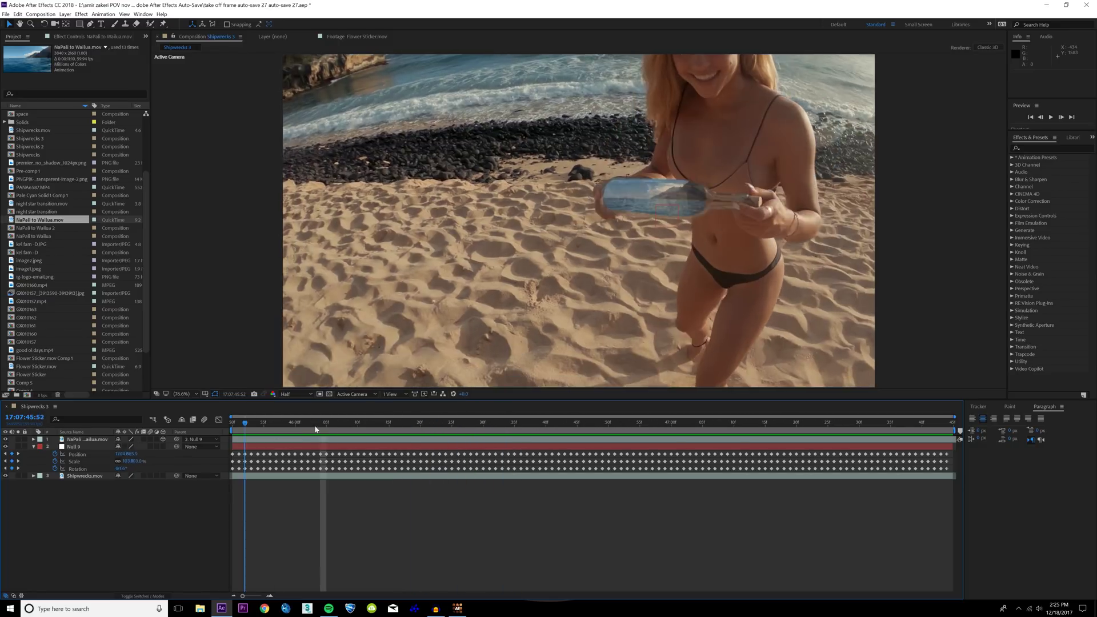
{"action": "key", "text": "space"}
{"action": "left_click_drag", "start_coordinate": [531, 426], "coordinate": [591, 429]}
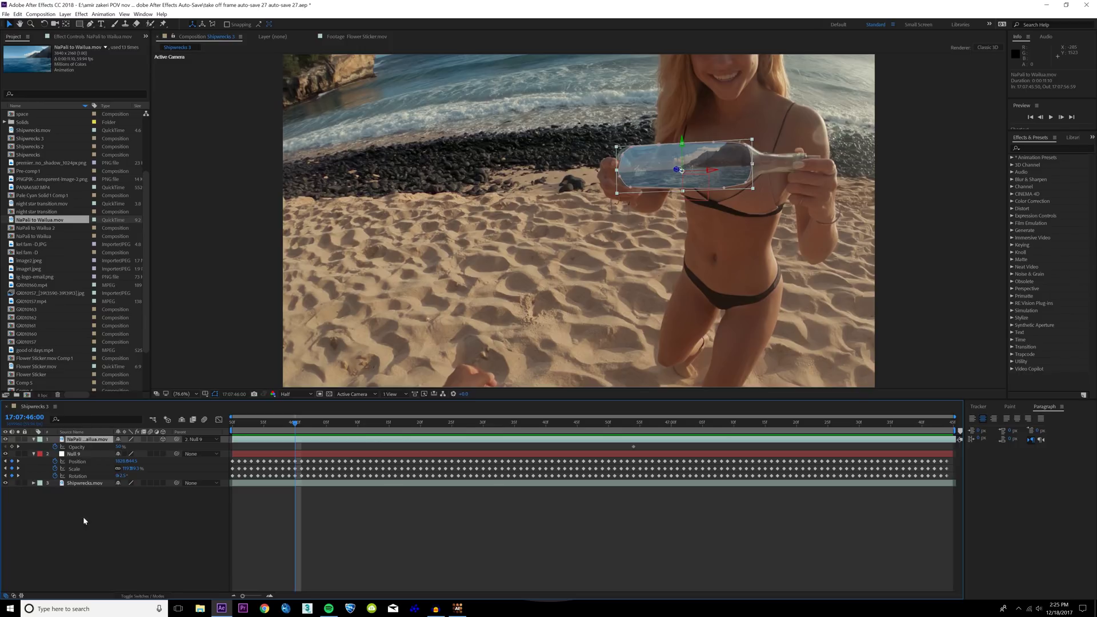
Reveal the NaPali to Wailua.mov layer's opacity keyframes and scrub to 17:07:46:09 to inspect the blend.
{"action": "left_click", "coordinate": [84, 519]}
{"action": "left_click", "coordinate": [82, 441]}
{"action": "left_click_drag", "start_coordinate": [296, 424], "coordinate": [352, 424]}
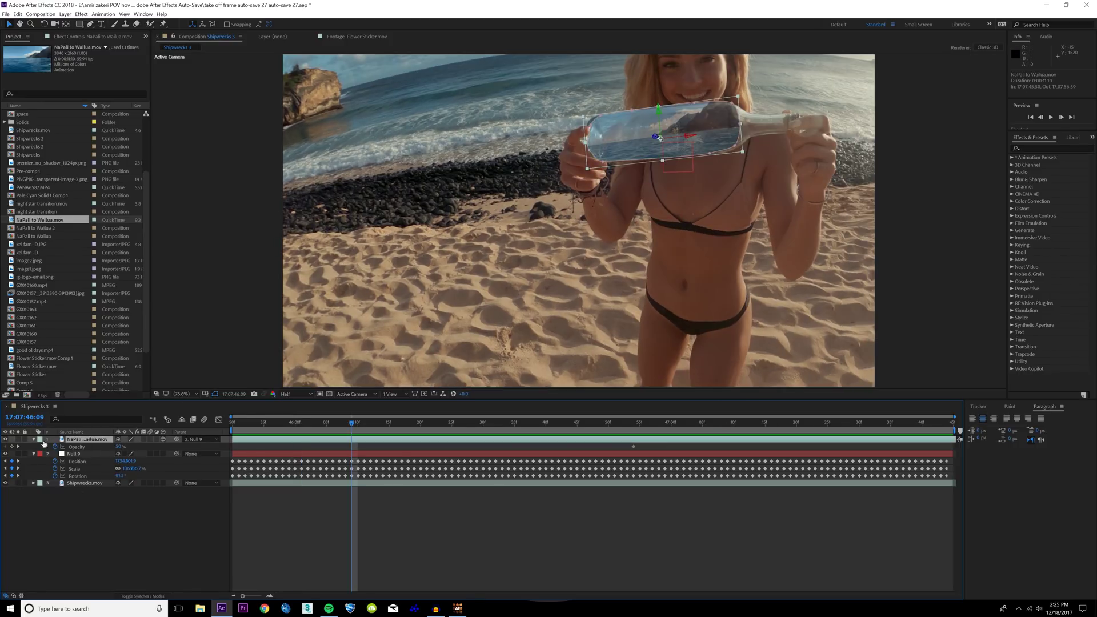
Try opacities of 100%, 75% and 25% for the NaPali to Wailua.mov layer at 17:07:46:09.
{"action": "left_click", "coordinate": [119, 447]}
{"action": "type", "text": "100"}
{"action": "key", "text": "Return"}
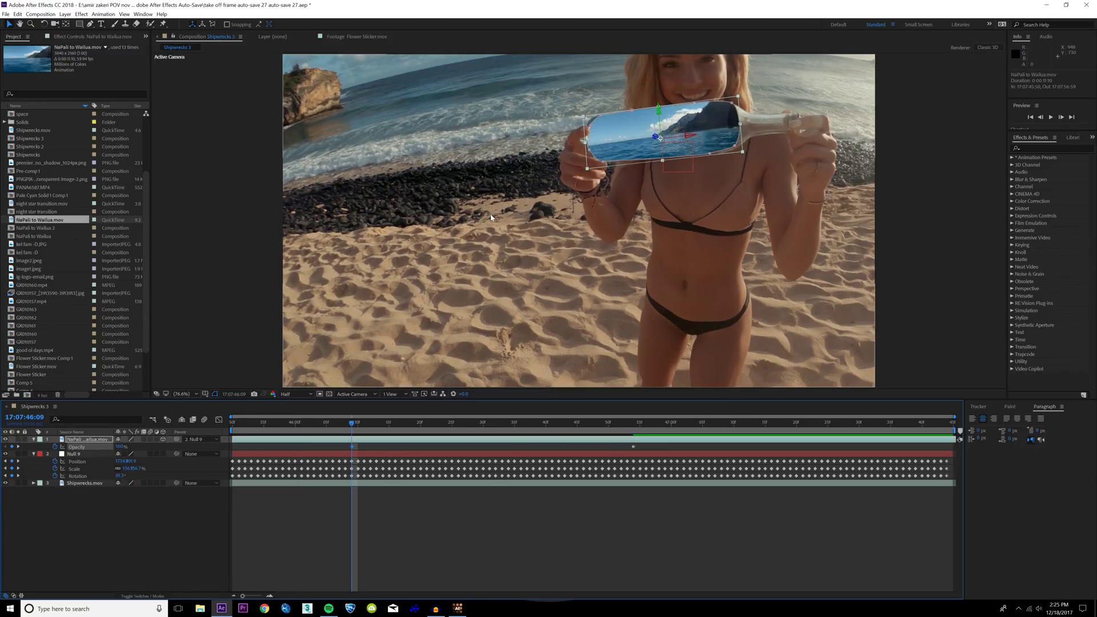
{"action": "left_click", "coordinate": [120, 447]}
{"action": "type", "text": "75"}
{"action": "key", "text": "Return"}
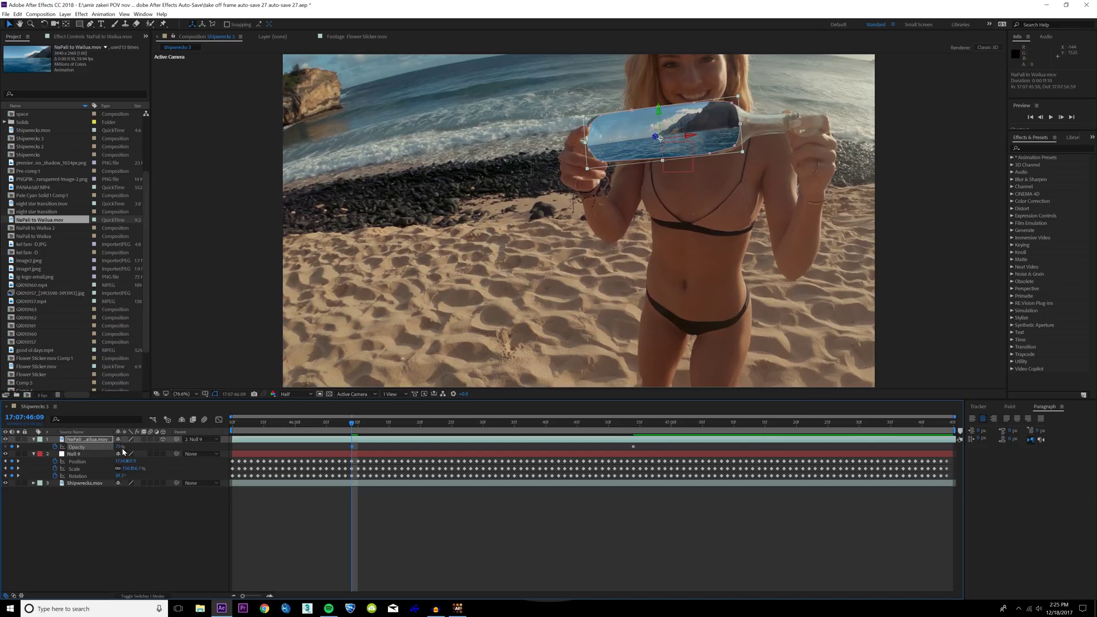
{"action": "left_click", "coordinate": [121, 447]}
{"action": "type", "text": "25"}
{"action": "key", "text": "Return"}
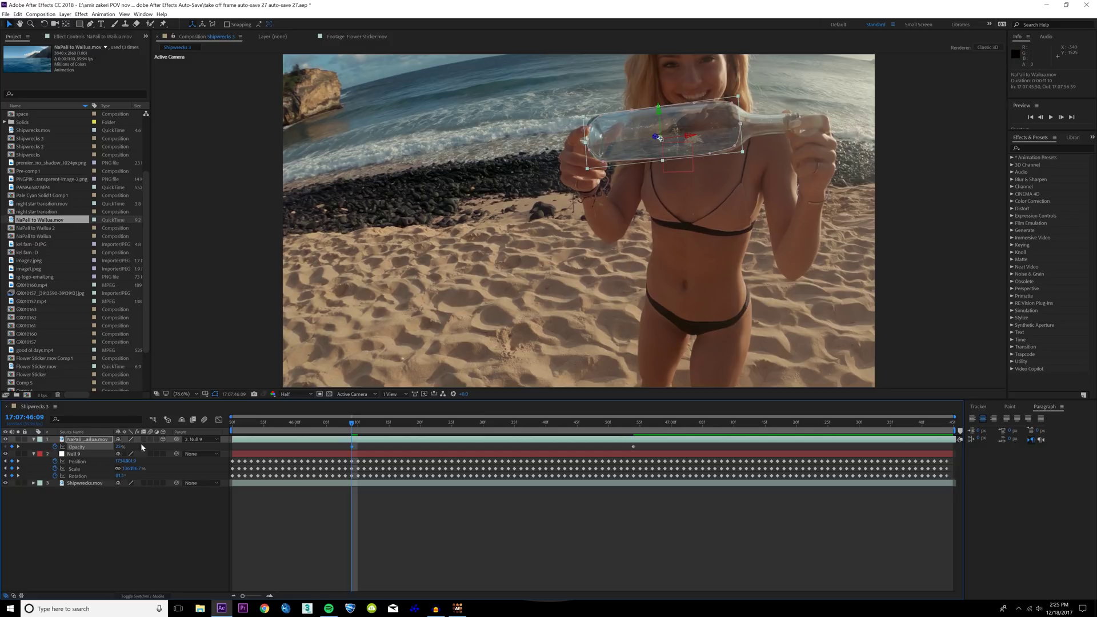
Set the NaPali to Wailua.mov layer's opacity to a constant 50% and remove its opacity keyframes.
{"action": "left_click", "coordinate": [120, 447]}
{"action": "type", "text": "50"}
{"action": "key", "text": "Return"}
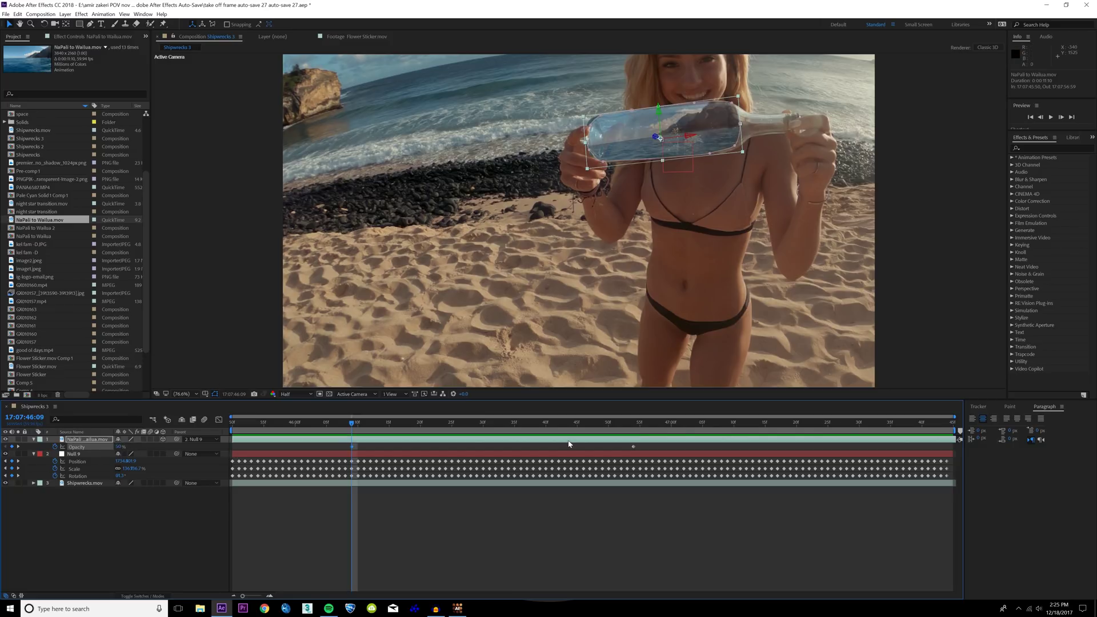
{"action": "key", "text": "Delete"}
{"action": "left_click", "coordinate": [794, 150]}
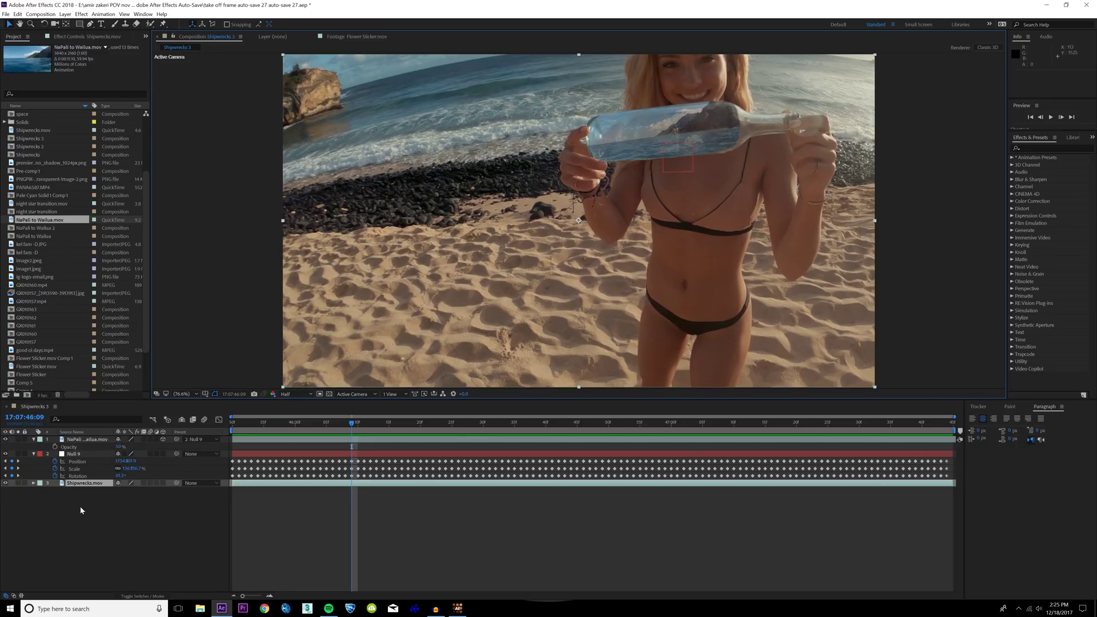
Duplicate the Shipwrecks.mov layer and move the copy to the top of the layer stack.
{"action": "left_click", "coordinate": [84, 484]}
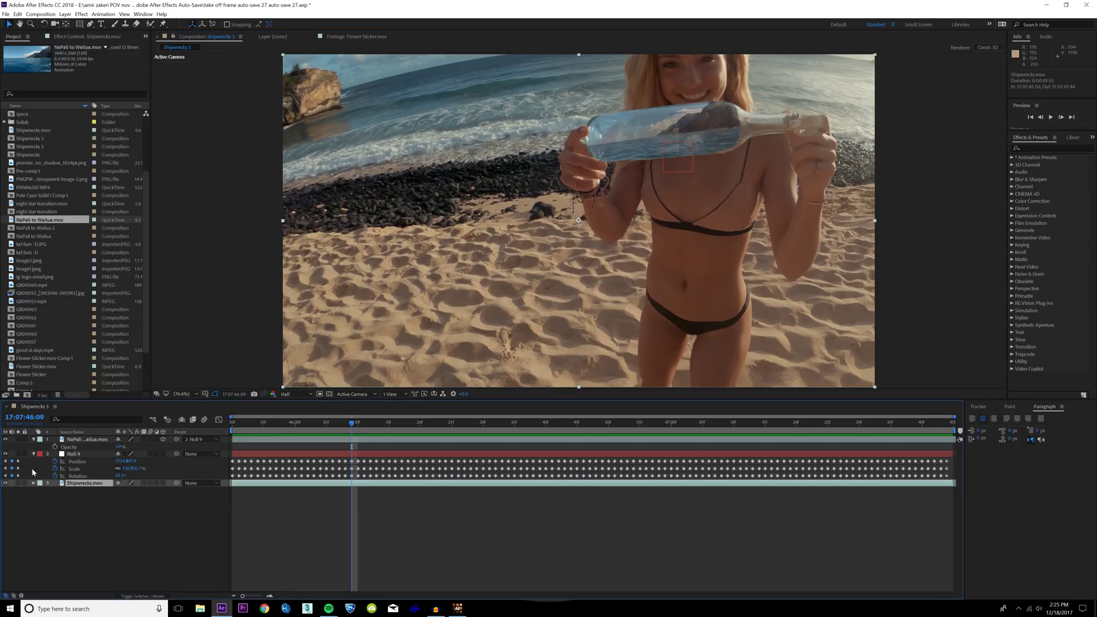
{"action": "left_click", "coordinate": [92, 504]}
{"action": "left_click", "coordinate": [90, 485]}
{"action": "key", "text": "ctrl+d"}
{"action": "left_click_drag", "start_coordinate": [89, 484], "coordinate": [94, 438]}
Duplicate the NaPali to Wailua.mov layer, place the copy above the Shipwrecks.mov copy and hide it.
{"action": "left_click", "coordinate": [90, 448]}
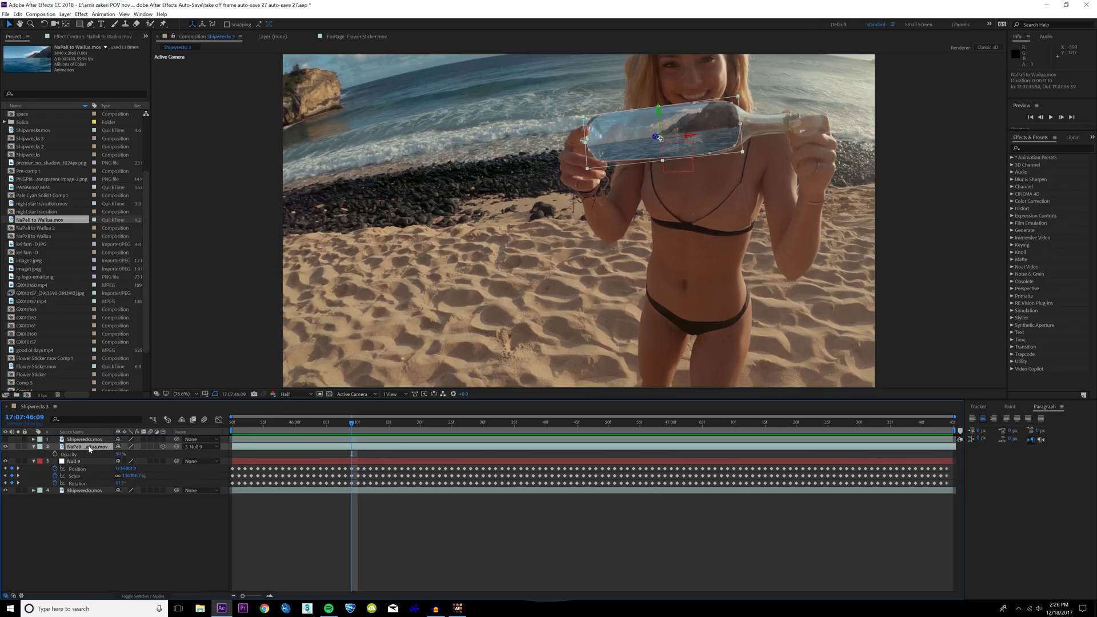
{"action": "key", "text": "ctrl+d"}
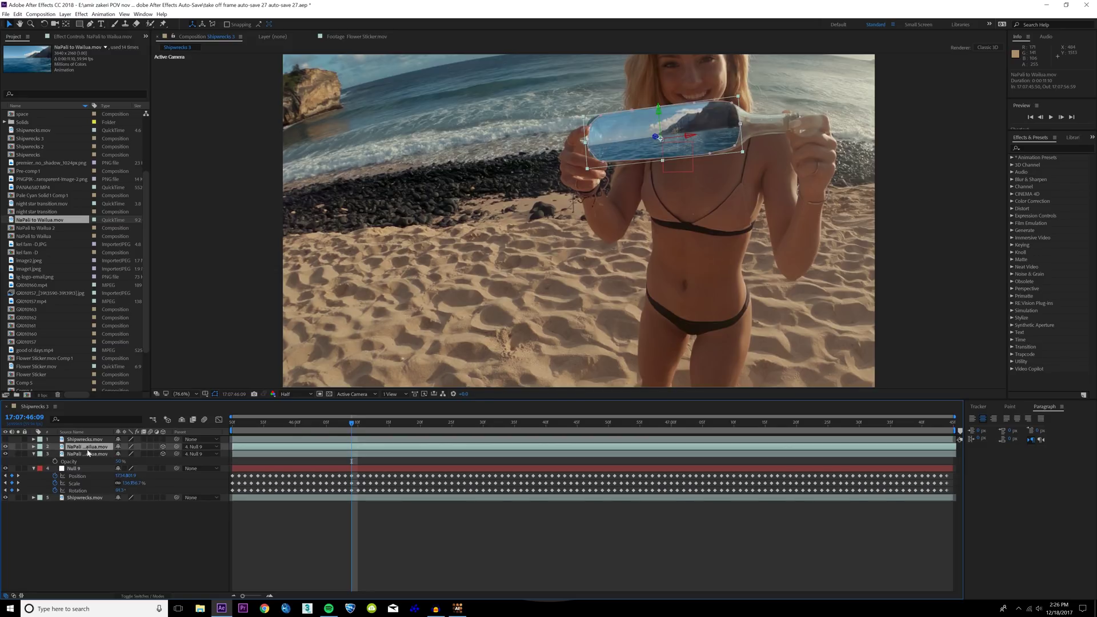
{"action": "left_click_drag", "start_coordinate": [83, 448], "coordinate": [85, 440]}
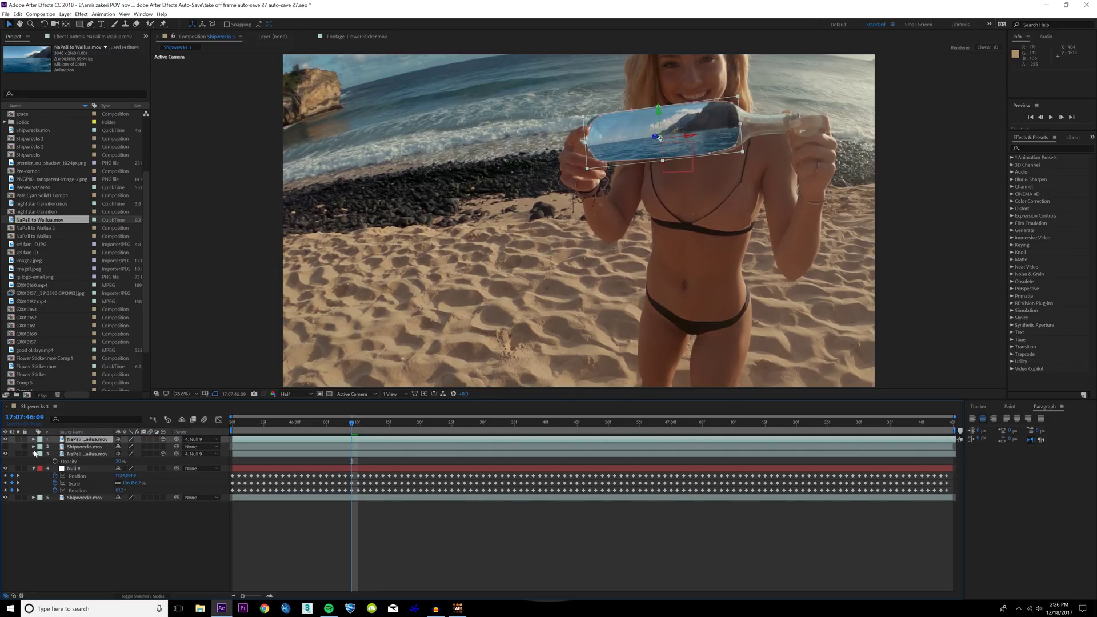
{"action": "left_click", "coordinate": [5, 440]}
Show the Shipwrecks.mov copy and set its track matte to Alpha Matte "NaPali to Wailua.mov".
{"action": "left_click", "coordinate": [63, 447]}
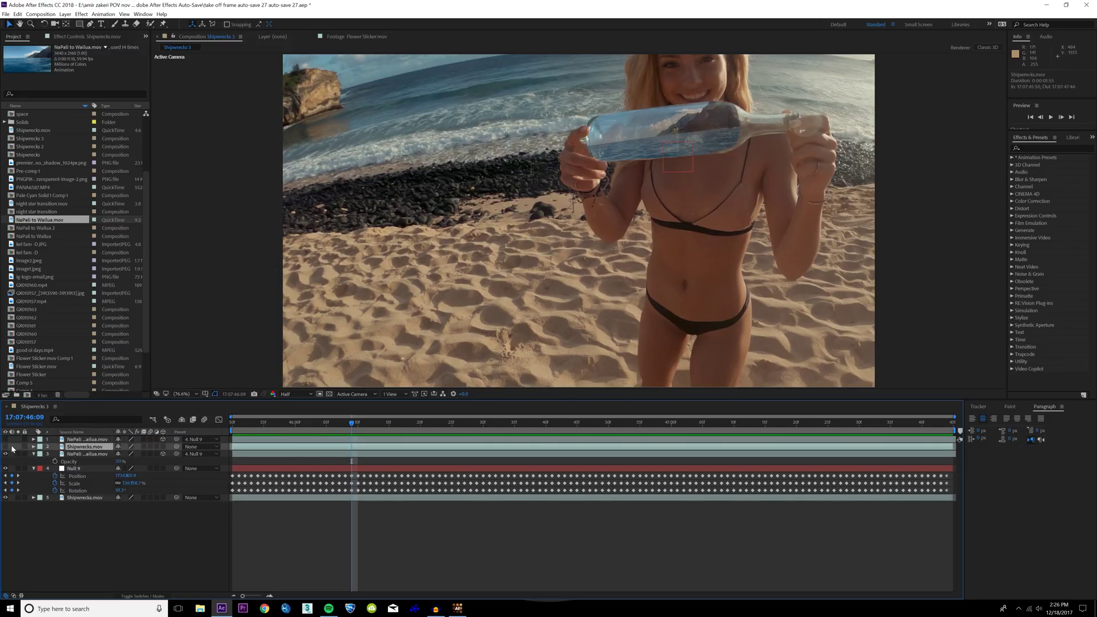
{"action": "left_click", "coordinate": [143, 597]}
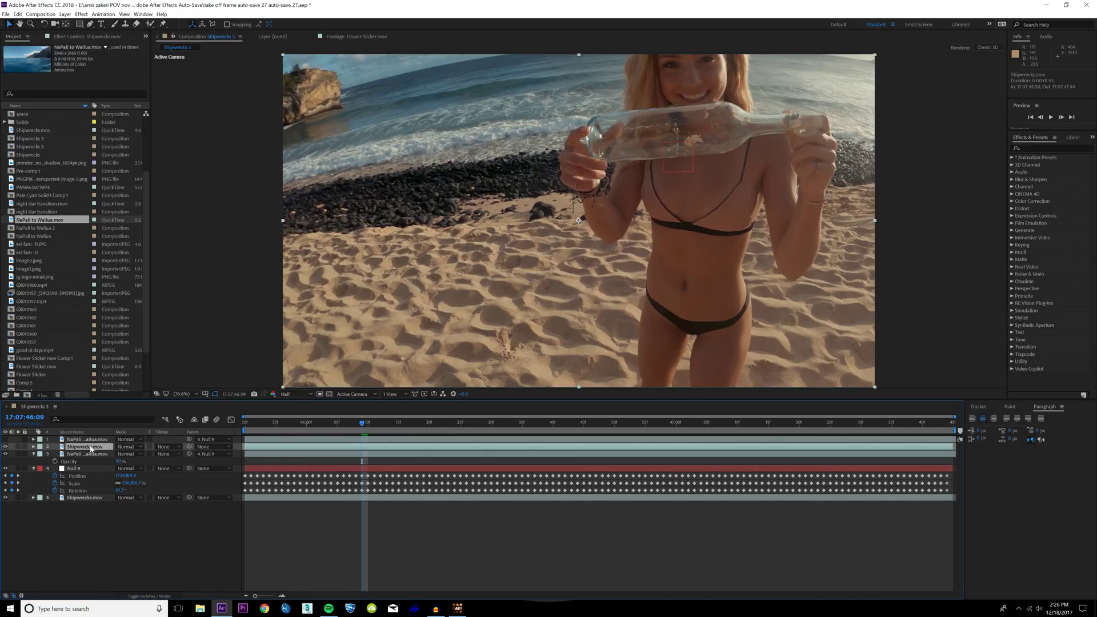
{"action": "left_click", "coordinate": [170, 447]}
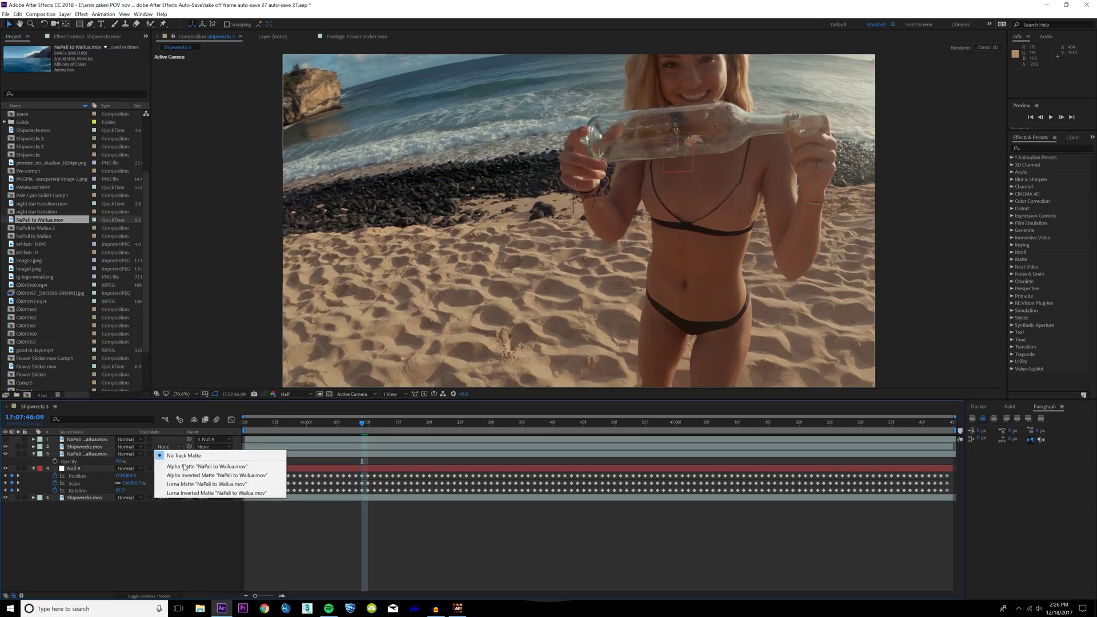
{"action": "left_click", "coordinate": [184, 467]}
Toggle the visibility of the matte layer and the matted Shipwrecks.mov copy to compare their effect on the bottle.
{"action": "left_click", "coordinate": [34, 442]}
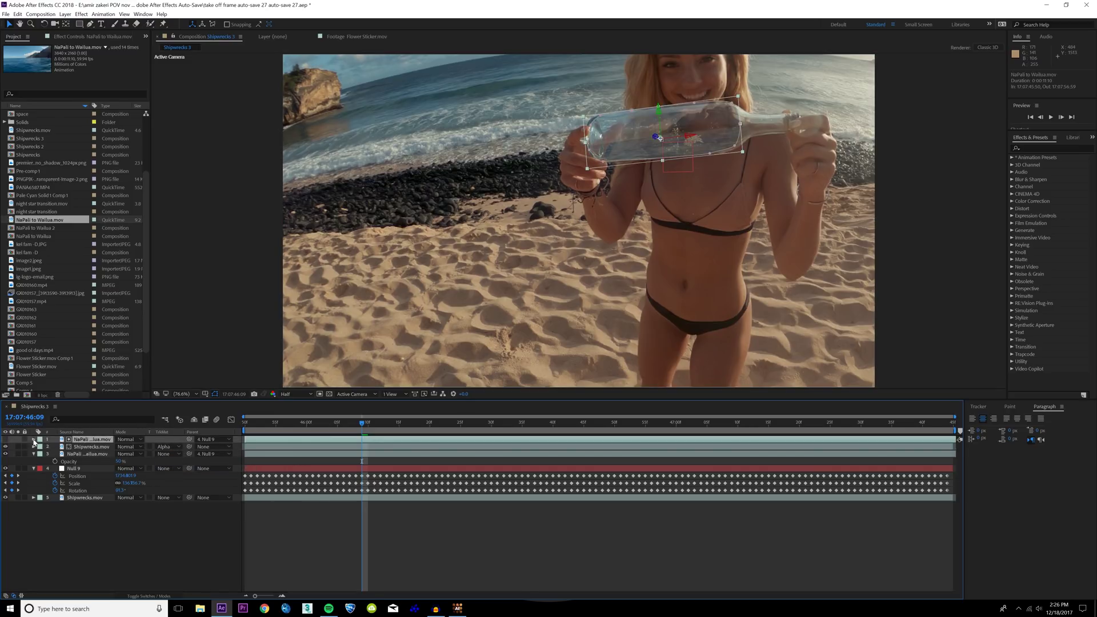
{"action": "left_click", "coordinate": [6, 439]}
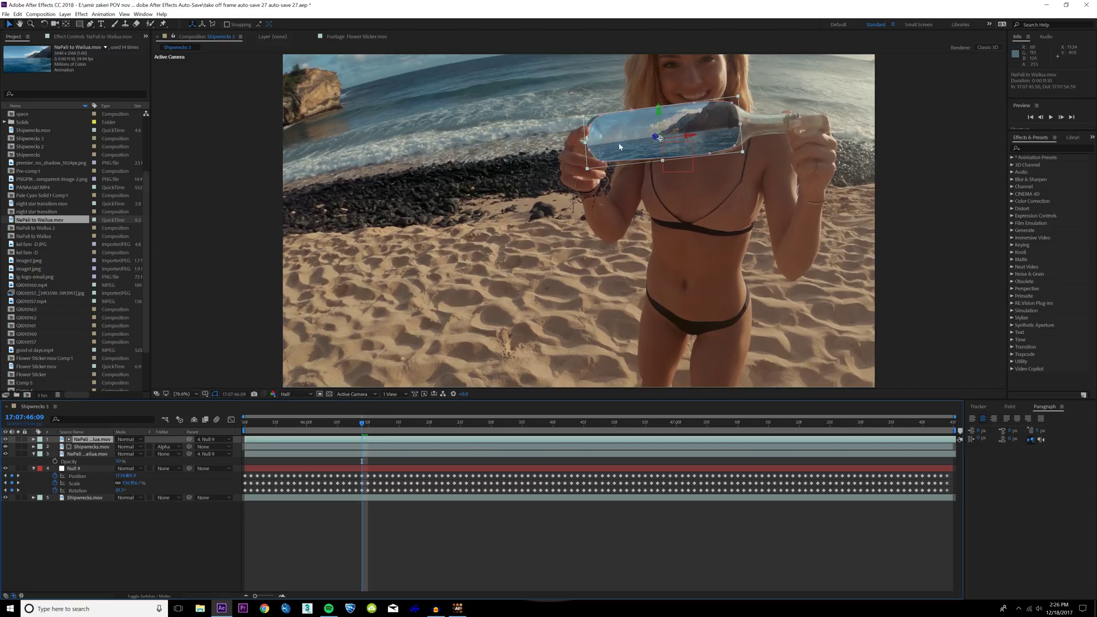
{"action": "left_click", "coordinate": [6, 439]}
{"action": "left_click", "coordinate": [83, 449]}
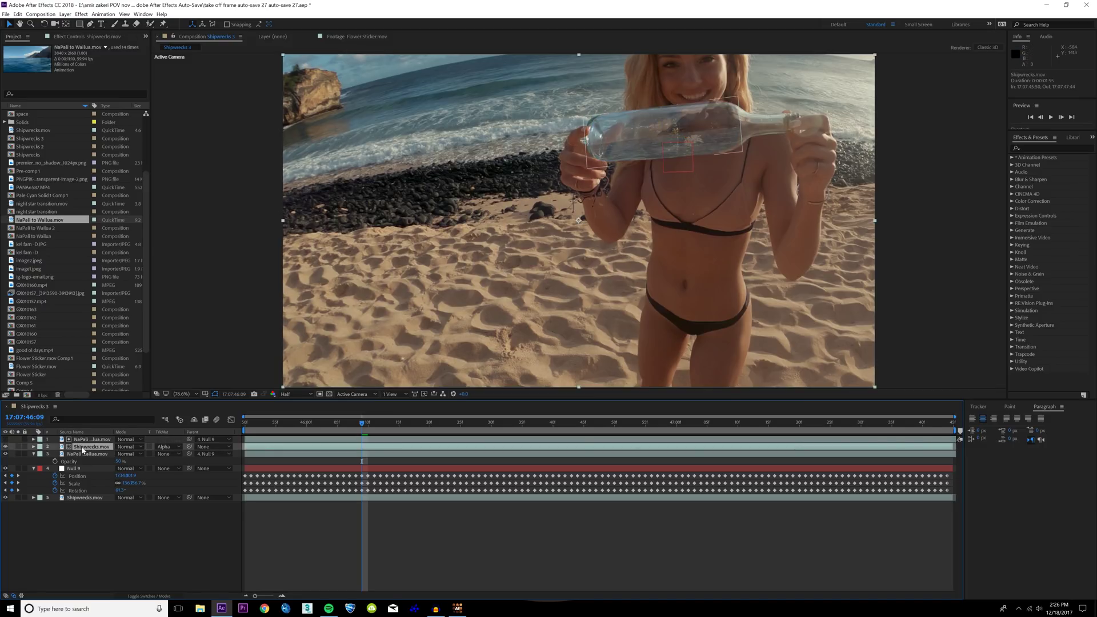
{"action": "left_click", "coordinate": [6, 447]}
{"action": "left_click", "coordinate": [6, 447]}
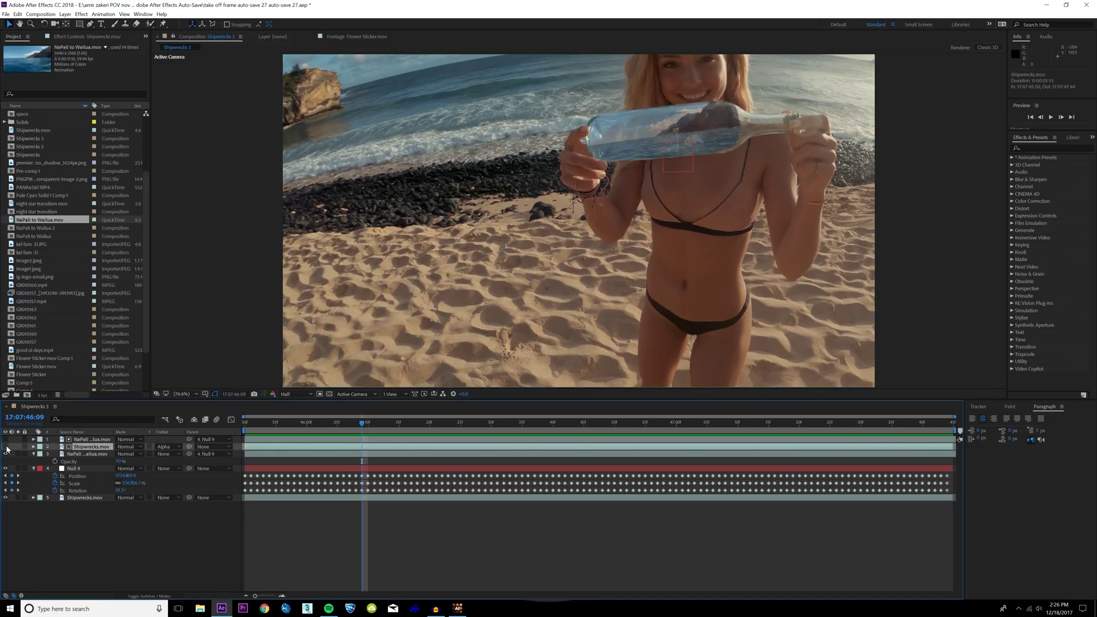
{"action": "left_click", "coordinate": [6, 447]}
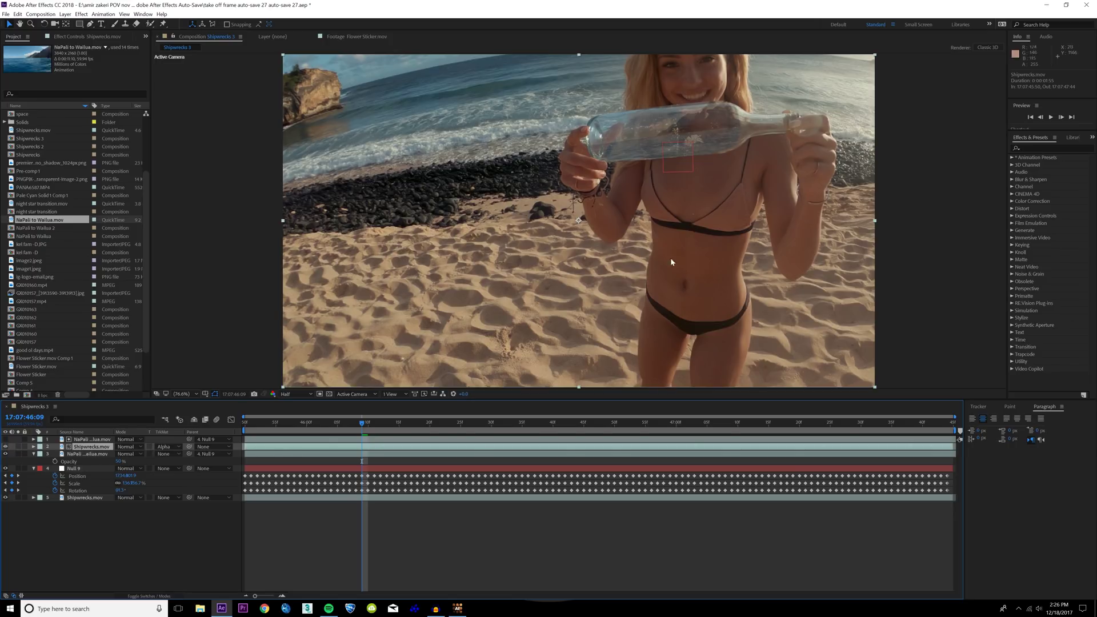
Set the blending mode of the matted Shipwrecks.mov copy to Overlay.
{"action": "left_click", "coordinate": [88, 455]}
{"action": "left_click", "coordinate": [91, 448]}
{"action": "left_click", "coordinate": [132, 447]}
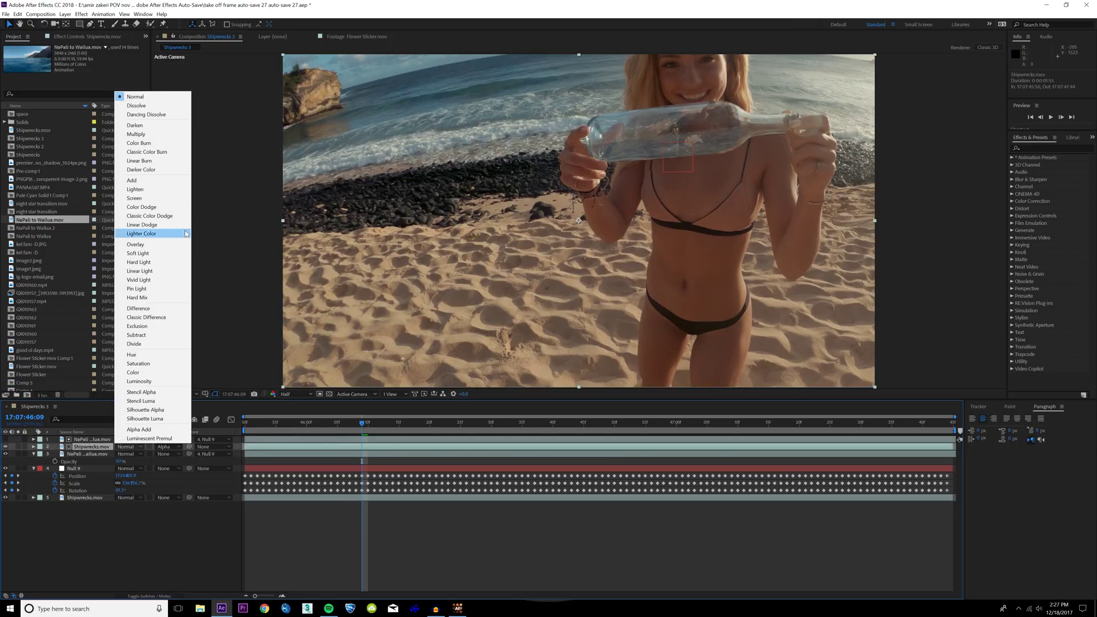
{"action": "left_click", "coordinate": [146, 246]}
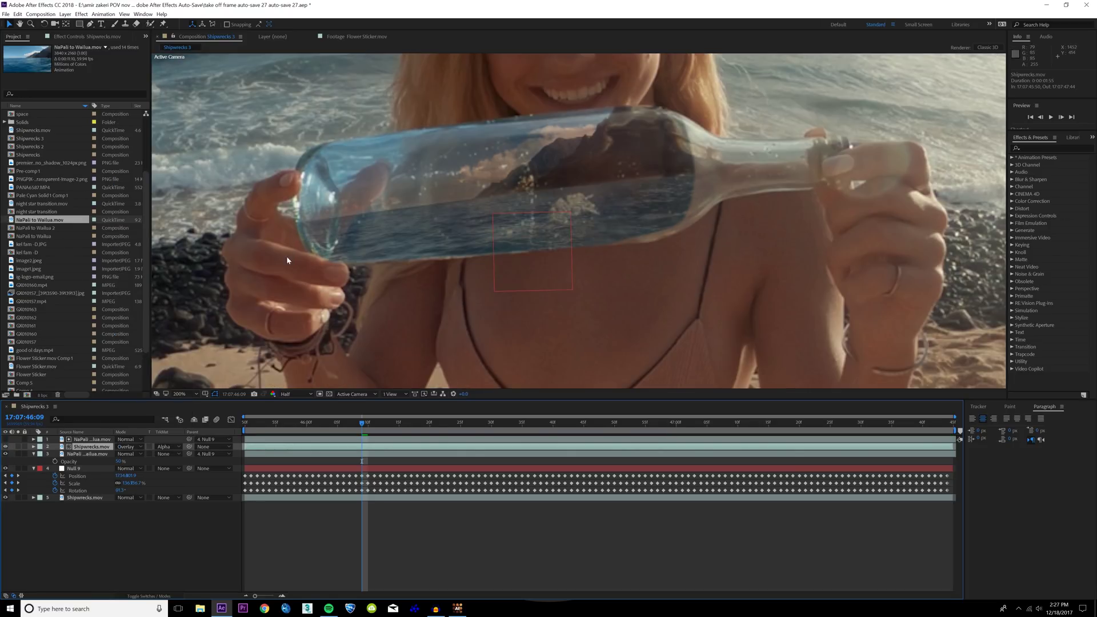
Try the Multiply and Hard Light blending modes on the matted Shipwrecks.mov copy and return it to Overlay.
{"action": "key", "text": "comma"}
{"action": "key", "text": "comma"}
{"action": "left_click", "coordinate": [122, 448]}
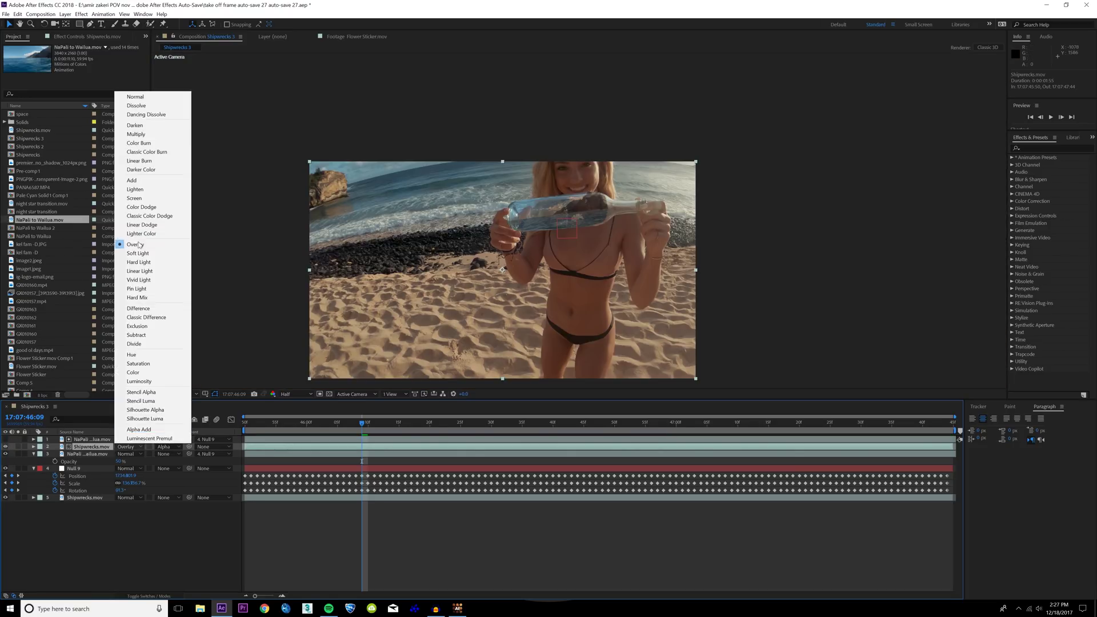
{"action": "left_click", "coordinate": [152, 135]}
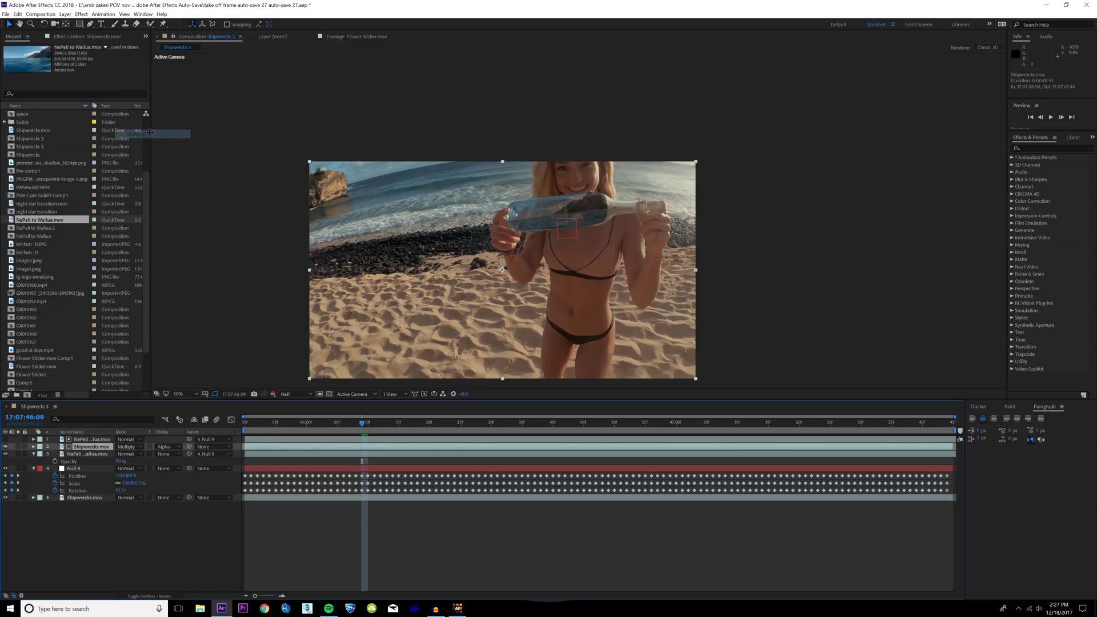
{"action": "left_click", "coordinate": [128, 447]}
{"action": "left_click", "coordinate": [139, 263]}
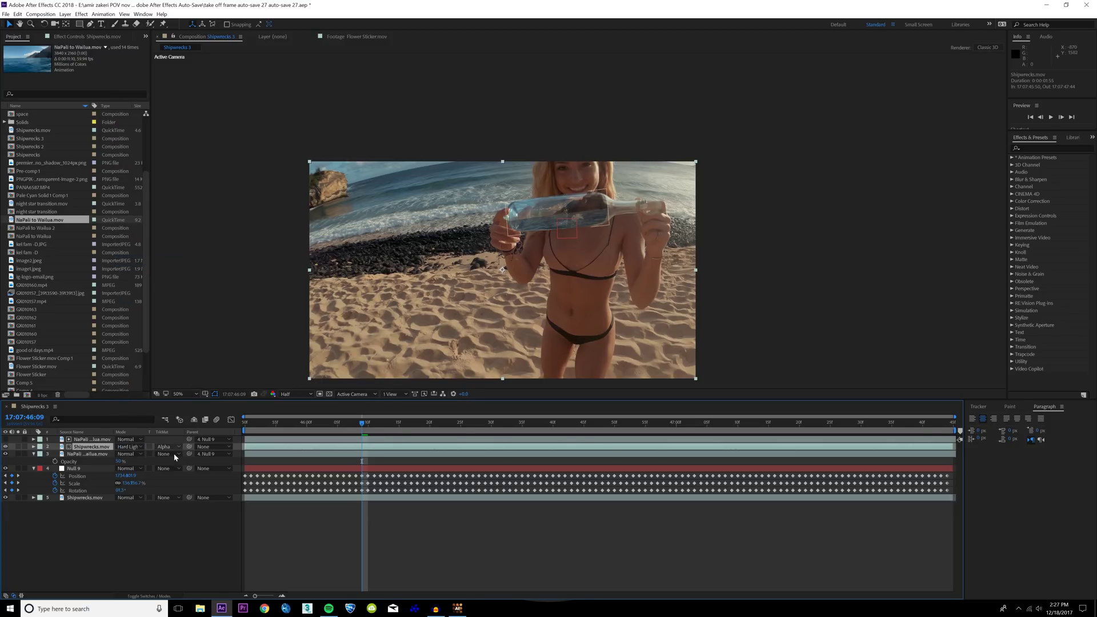
{"action": "left_click", "coordinate": [136, 448]}
{"action": "left_click", "coordinate": [161, 248]}
Set the opacity of the visible NaPali to Wailua.mov layer to 60%.
{"action": "key", "text": "period"}
{"action": "key", "text": "period"}
{"action": "left_click", "coordinate": [182, 394]}
{"action": "left_click", "coordinate": [190, 404]}
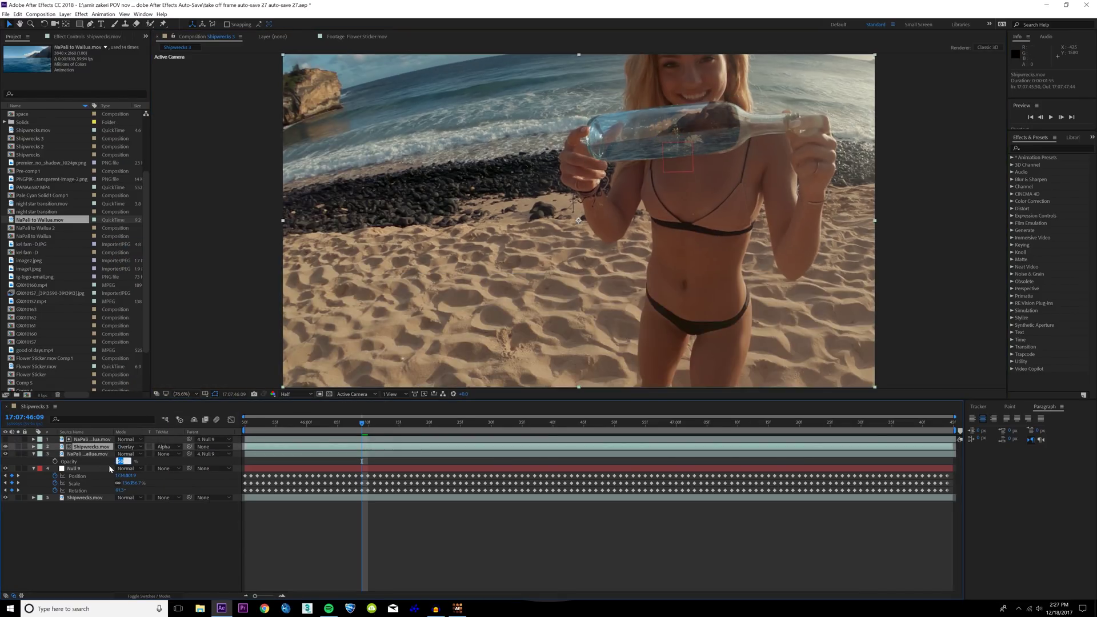
{"action": "type", "text": "60"}
{"action": "key", "text": "Return"}
{"action": "left_click", "coordinate": [108, 464]}
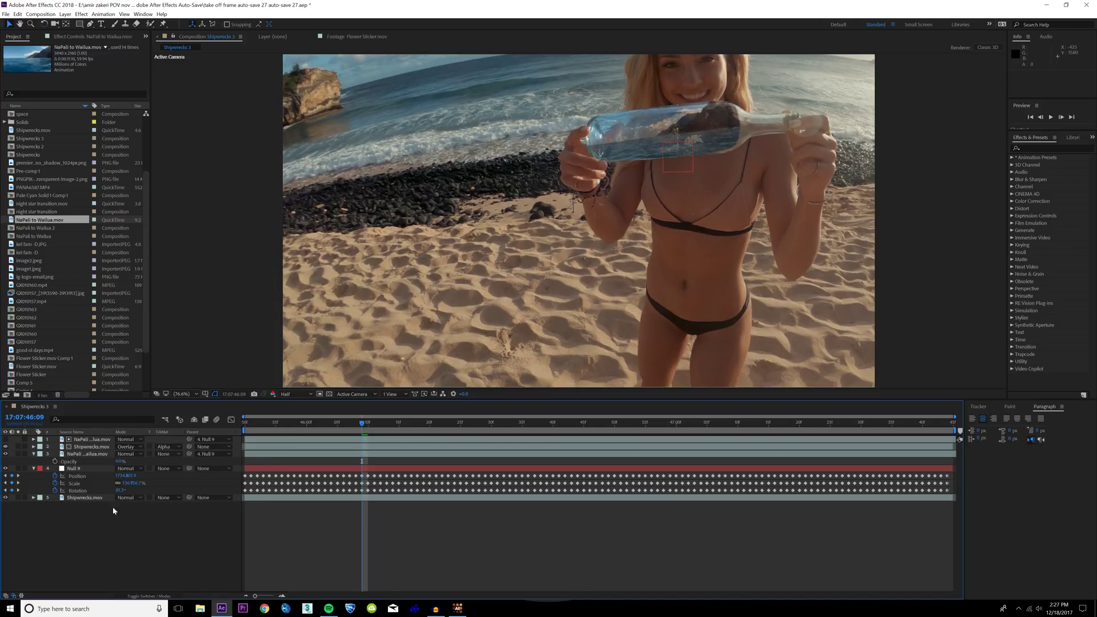
Play and scrub the composition to 17:07:47:18 to check the blended ocean footage in the bottle.
{"action": "left_click", "coordinate": [90, 447]}
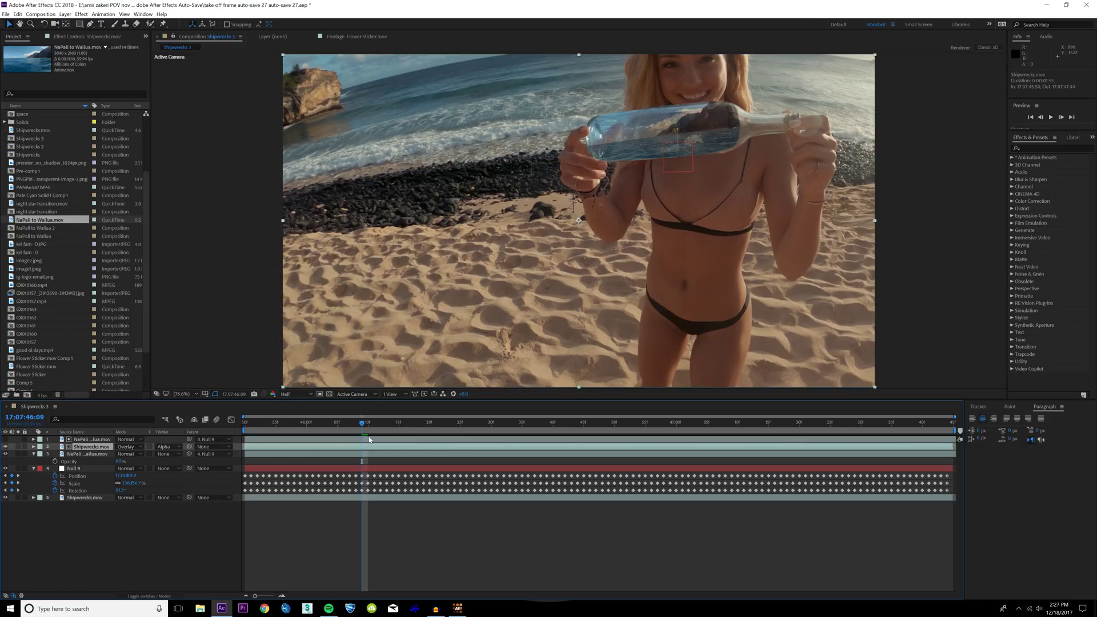
{"action": "key", "text": "space"}
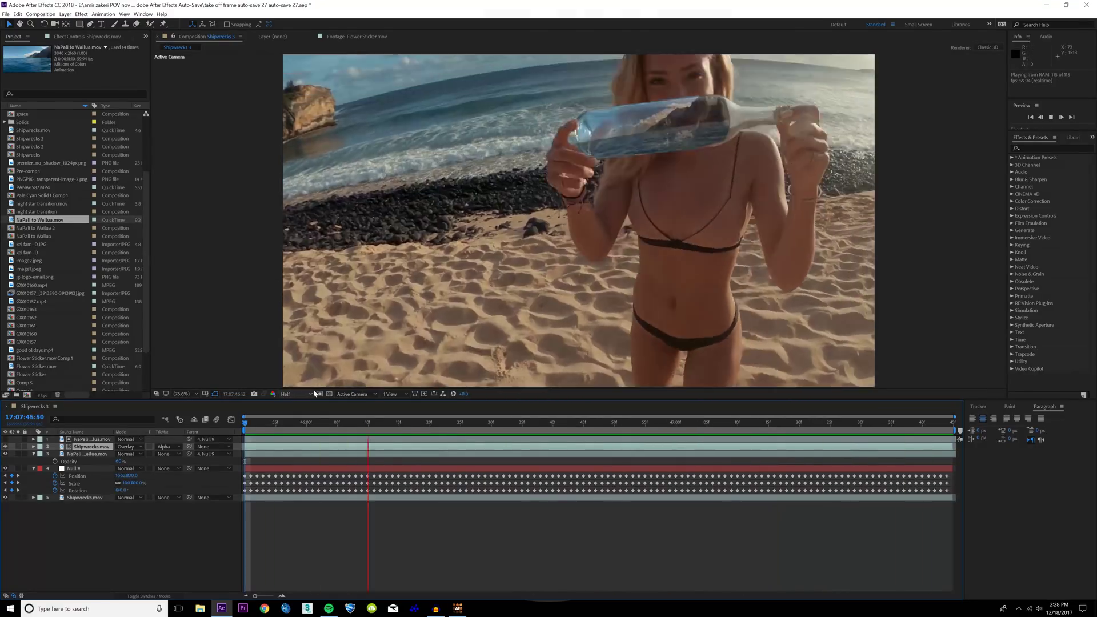
{"action": "key", "text": "space"}
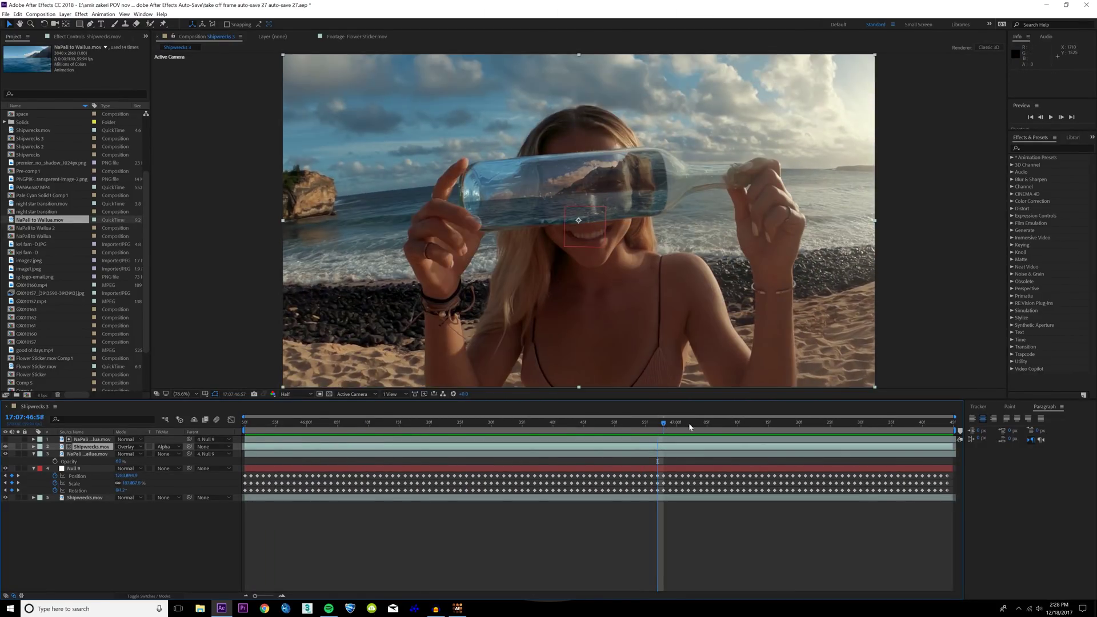
{"action": "left_click", "coordinate": [690, 426]}
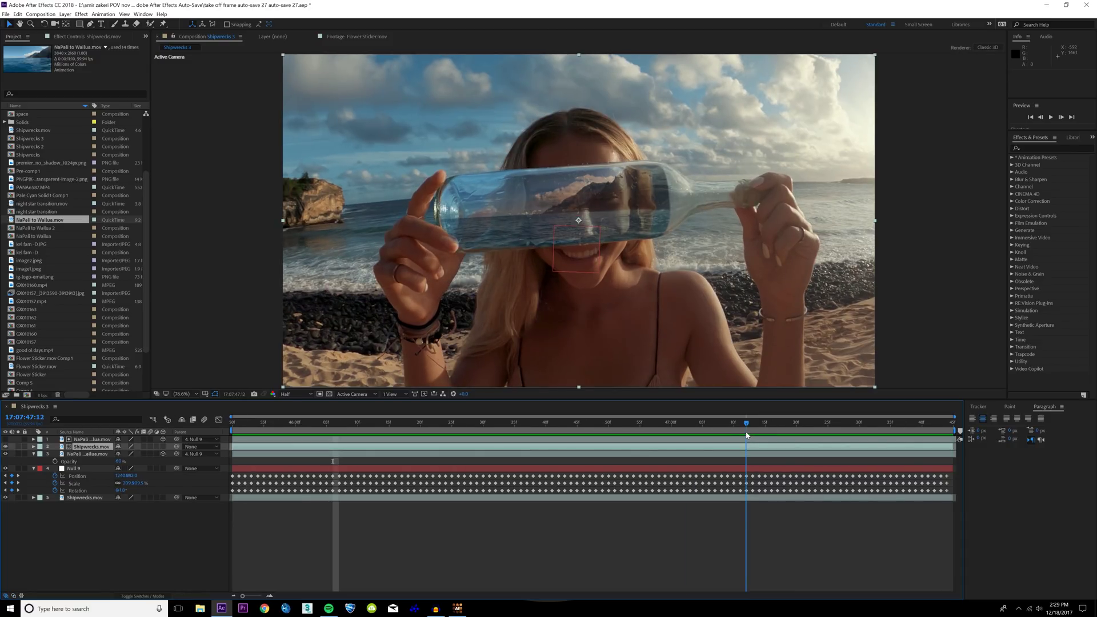
{"action": "left_click_drag", "start_coordinate": [747, 435], "coordinate": [783, 430]}
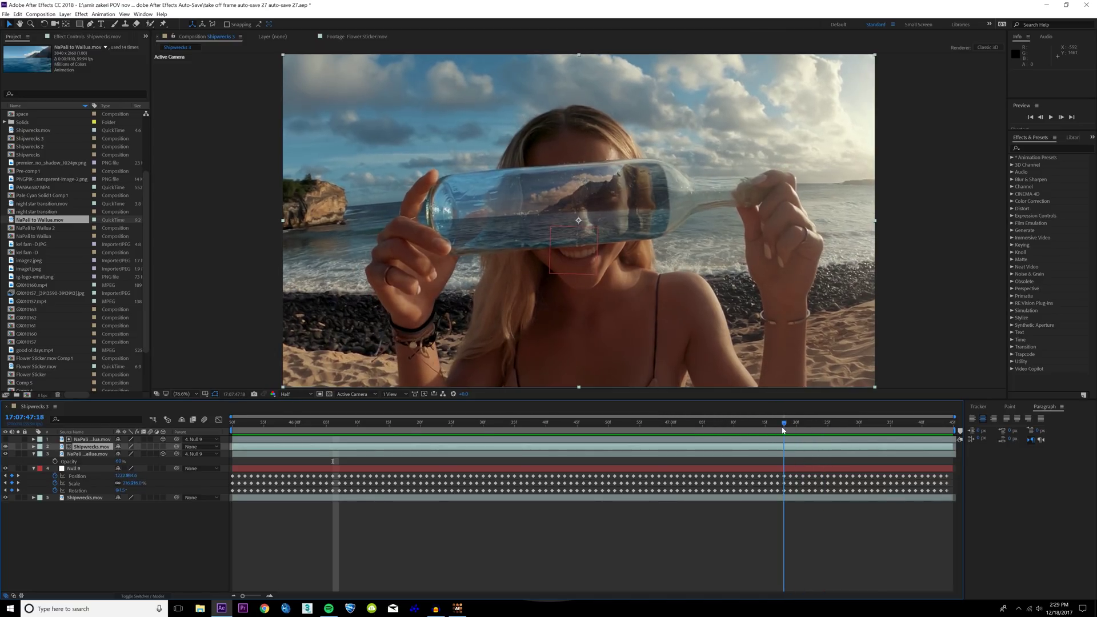
Parent Null 9 and the matted Shipwrecks.mov copy to the base Shipwrecks.mov layer.
{"action": "left_click", "coordinate": [175, 477]}
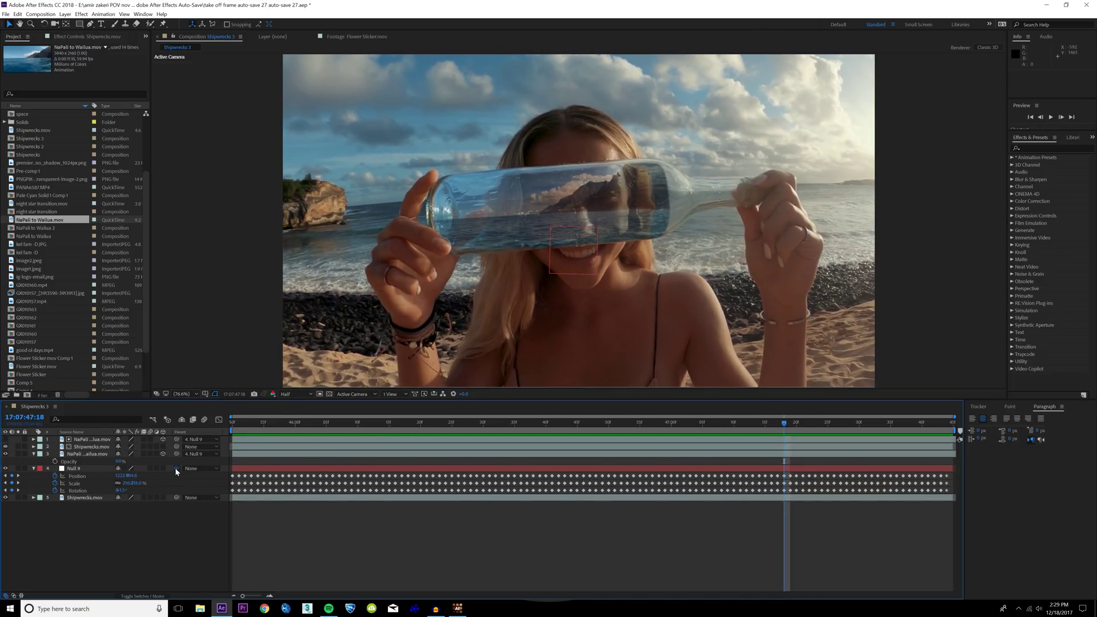
{"action": "left_click_drag", "start_coordinate": [176, 468], "coordinate": [91, 496]}
{"action": "left_click", "coordinate": [93, 447]}
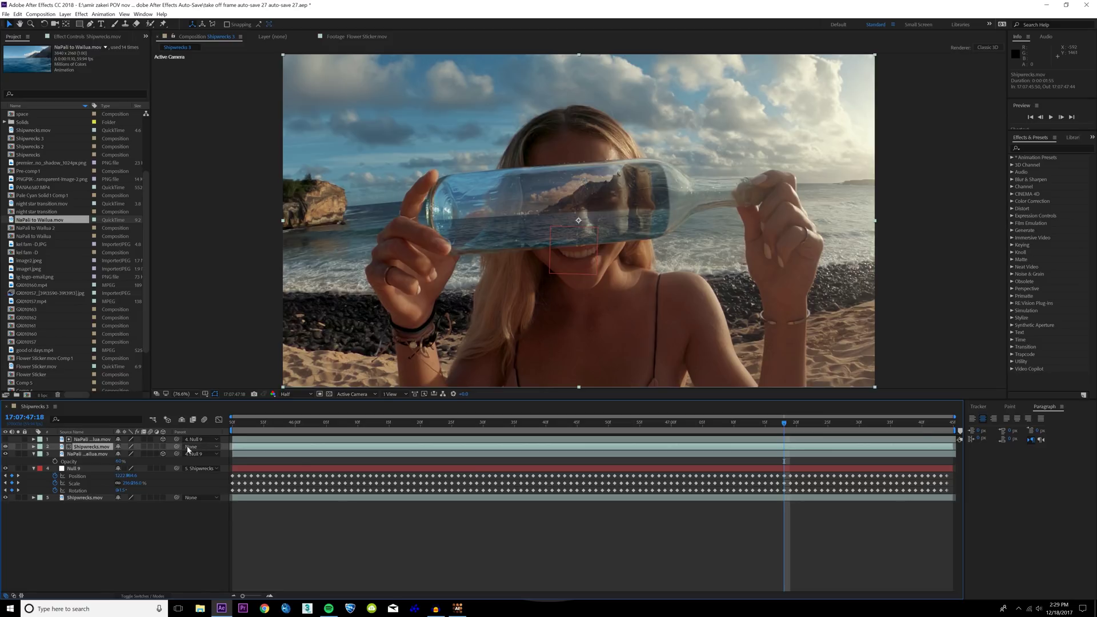
{"action": "left_click_drag", "start_coordinate": [177, 447], "coordinate": [91, 498]}
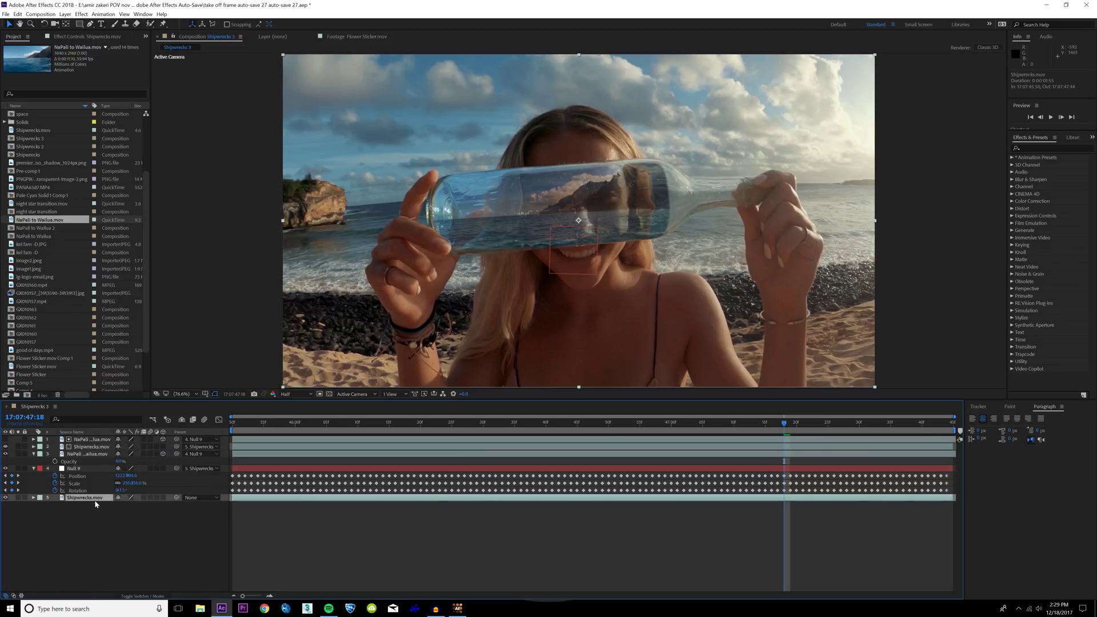
Test-scale the base Shipwrecks.mov layer, undo the enlargement and set a Scale keyframe at 17:07:47:19.
{"action": "key", "text": "s"}
{"action": "left_click_drag", "start_coordinate": [131, 505], "coordinate": [202, 516]}
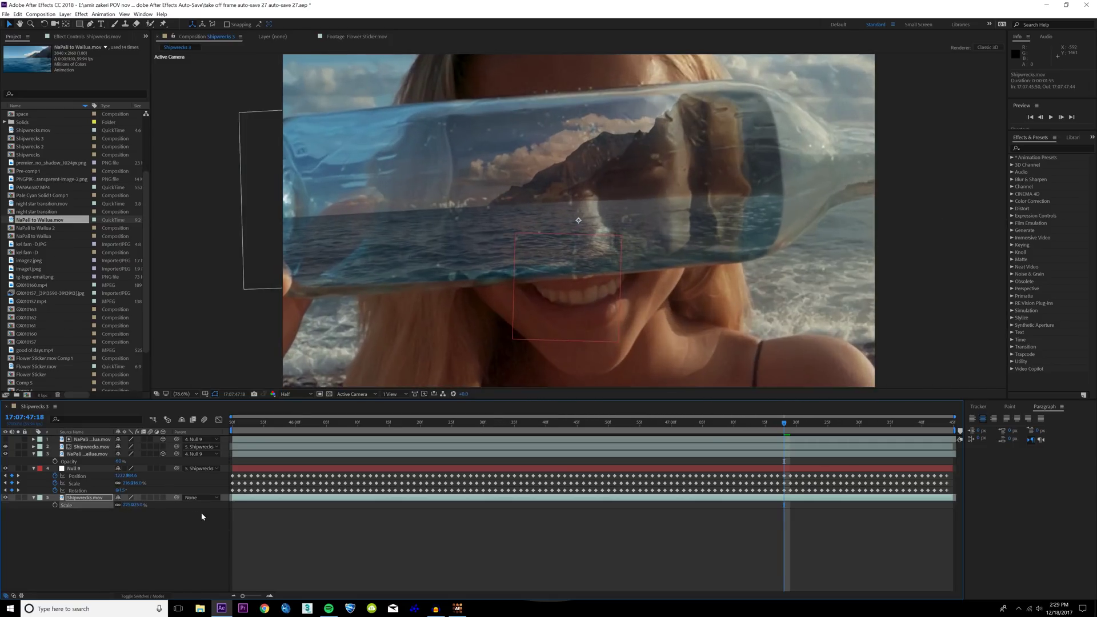
{"action": "key", "text": "ctrl+z"}
{"action": "mouse_move", "coordinate": [791, 428]}
{"action": "left_mouse_down"}
{"action": "mouse_move", "coordinate": [815, 429]}
{"action": "mouse_move", "coordinate": [791, 431]}
{"action": "left_mouse_up"}
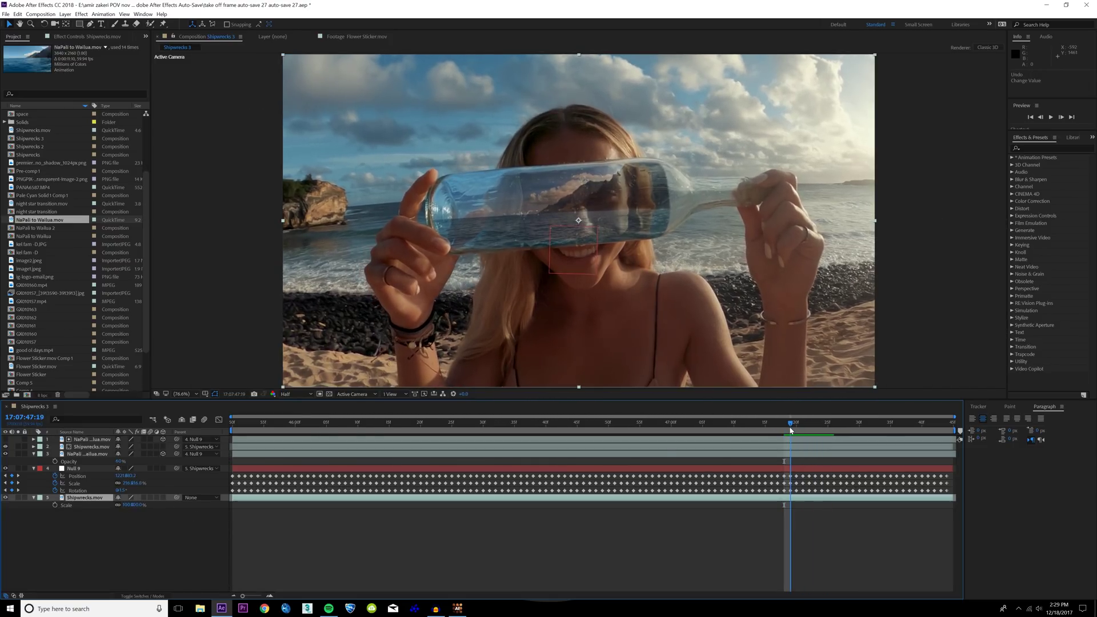
{"action": "left_click", "coordinate": [55, 506]}
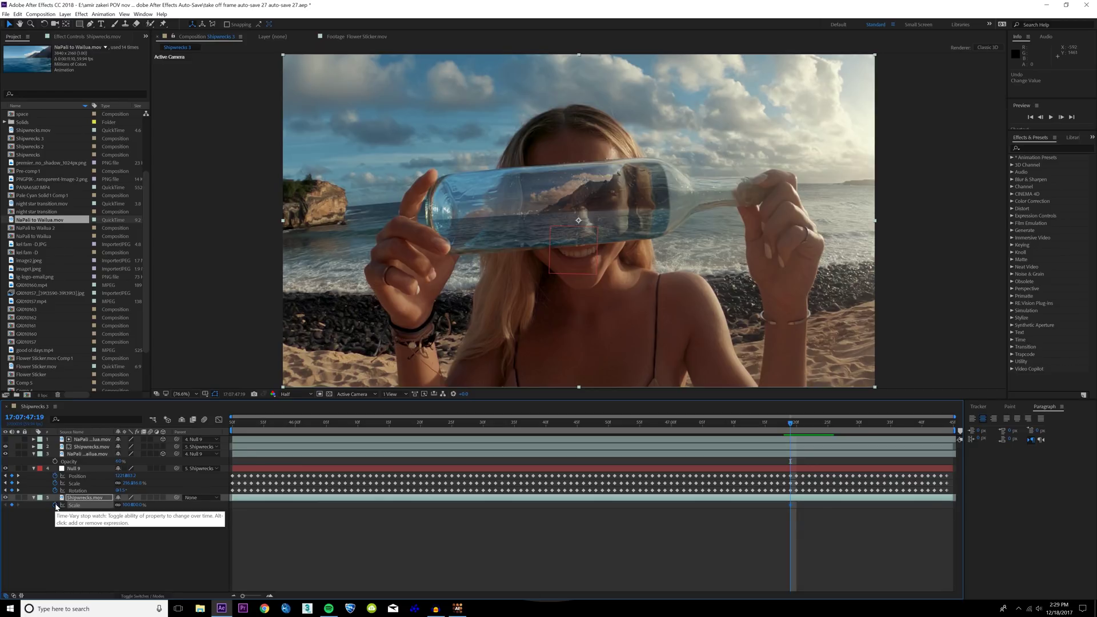
Keyframe the base Shipwrecks.mov layer's Position at 17:07:47:19, and enlarge and shift the layer onto the bottle at 17:07:47:35.
{"action": "key", "text": "p"}
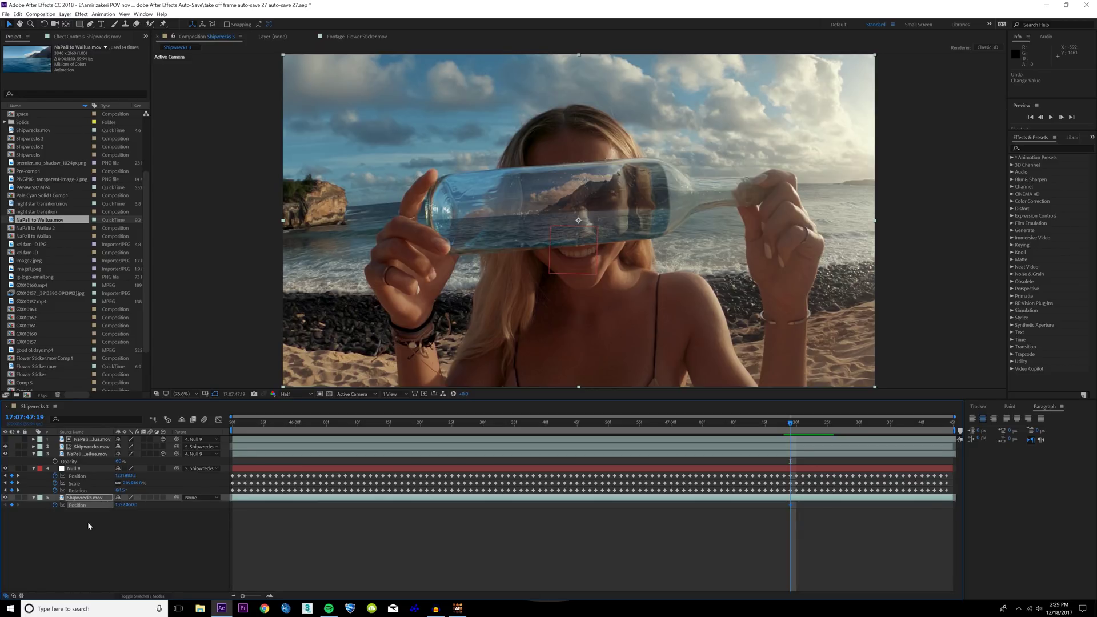
{"action": "key", "text": "shift+s"}
{"action": "left_click_drag", "start_coordinate": [792, 430], "coordinate": [895, 439]}
{"action": "scroll", "coordinate": [779, 230], "scroll_direction": "down", "scroll_amount": 1}
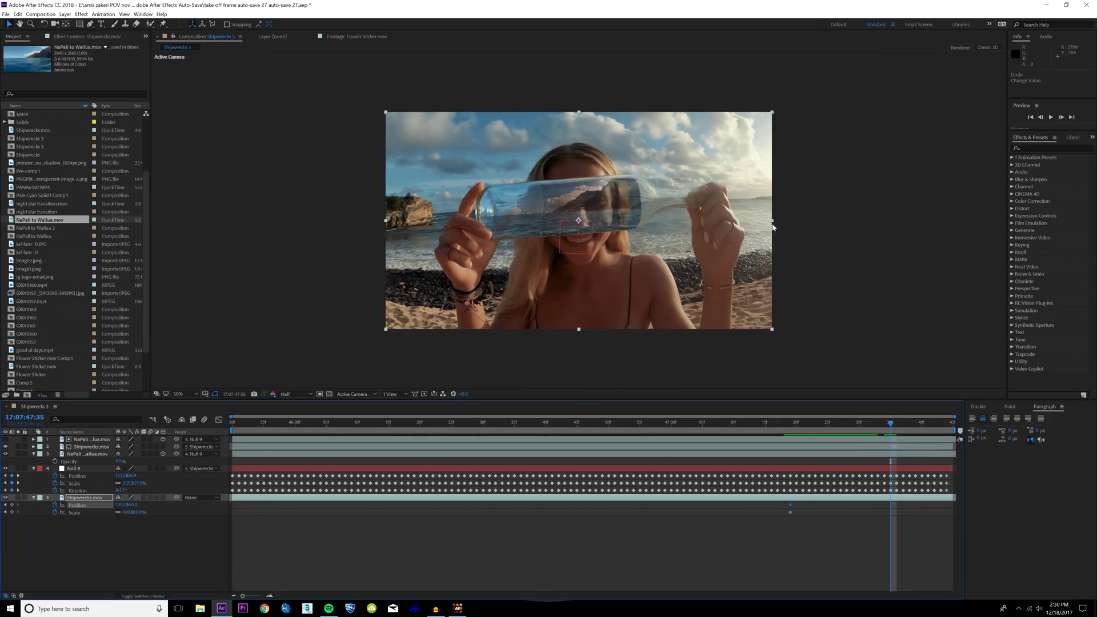
{"action": "left_click_drag", "start_coordinate": [772, 222], "coordinate": [746, 222]}
{"action": "scroll", "coordinate": [949, 211], "scroll_direction": "down", "scroll_amount": 3}
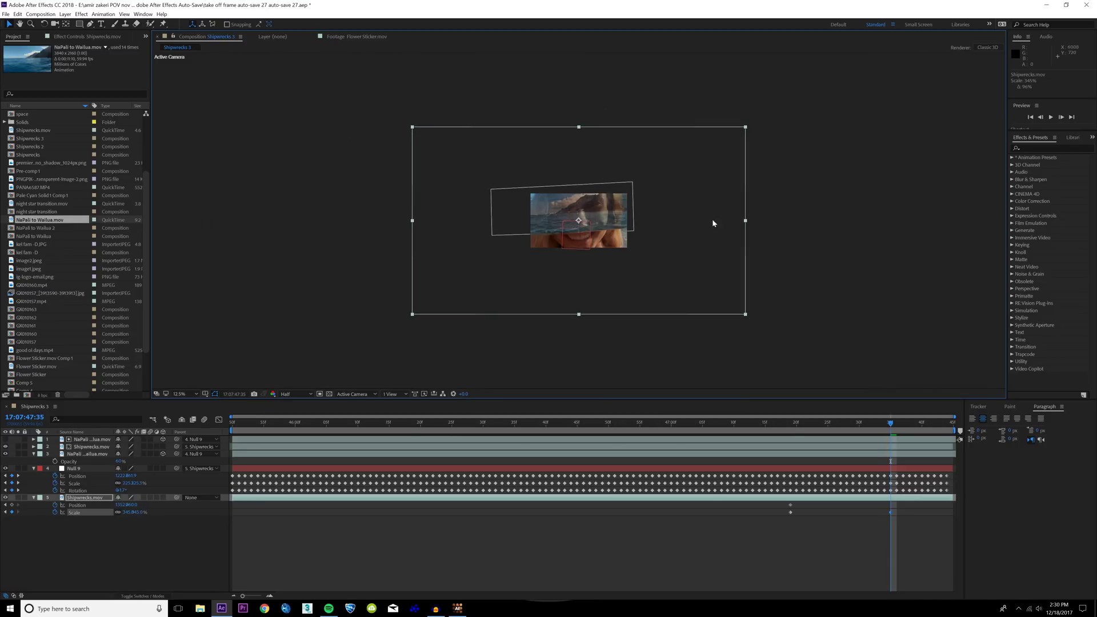
{"action": "left_click_drag", "start_coordinate": [611, 219], "coordinate": [618, 233]}
{"action": "left_click_drag", "start_coordinate": [752, 233], "coordinate": [783, 234]}
Rotate the base Shipwrecks.mov layer slightly clockwise, enlarge it until the bottle fills the frame, and move its end keyframes to 17:07:47:38.
{"action": "key", "text": "w"}
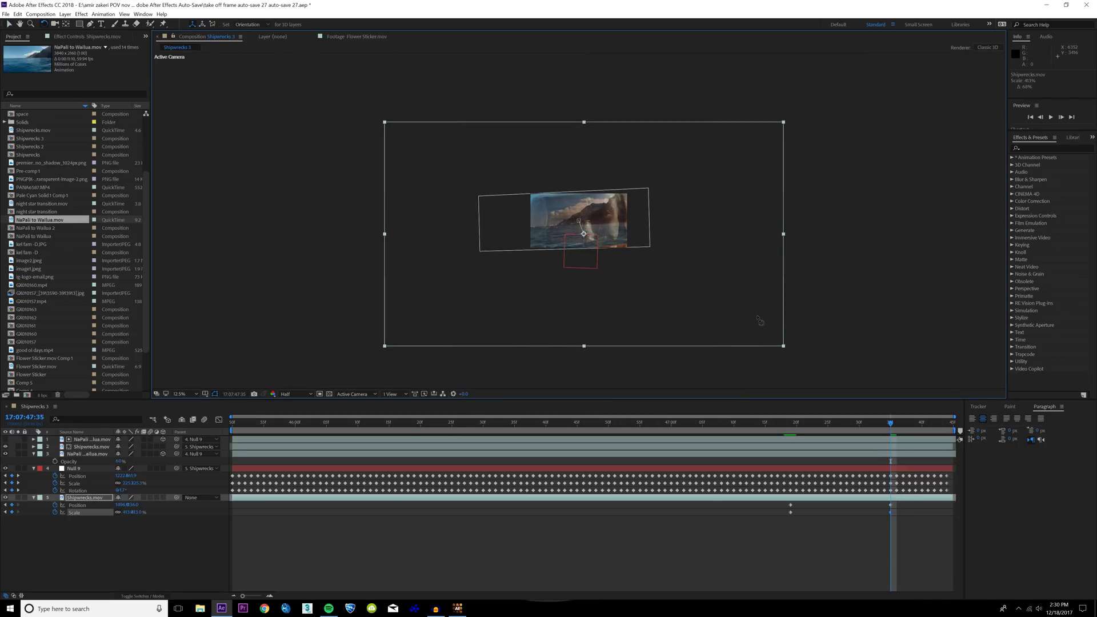
{"action": "left_click_drag", "start_coordinate": [760, 318], "coordinate": [756, 325]}
{"action": "key", "text": "v"}
{"action": "left_click_drag", "start_coordinate": [705, 273], "coordinate": [703, 278]}
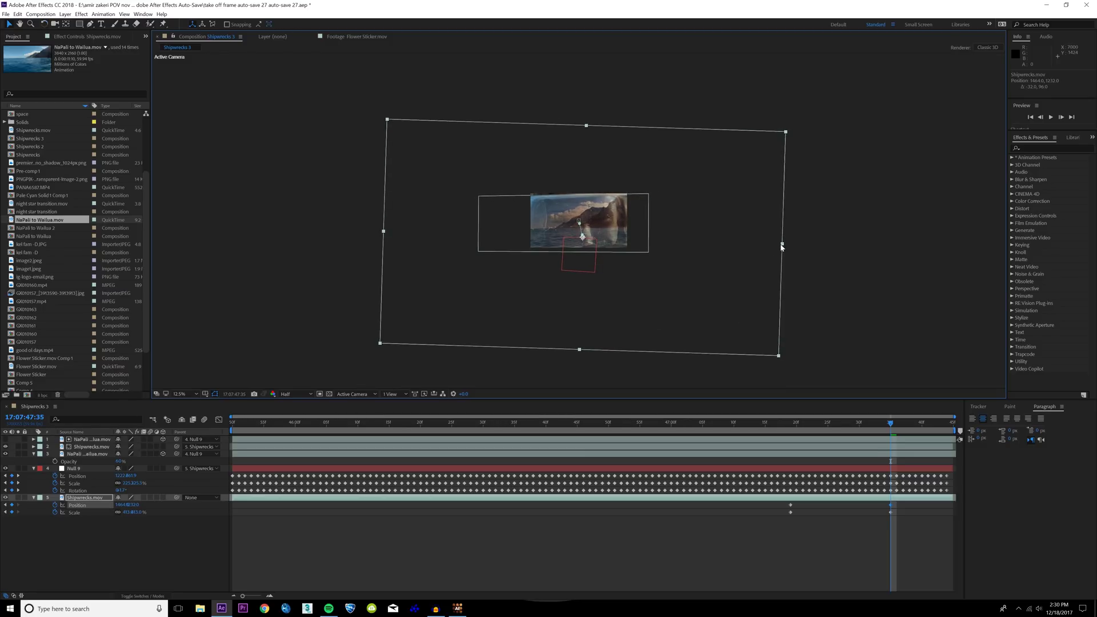
{"action": "left_click_drag", "start_coordinate": [783, 246], "coordinate": [860, 246]}
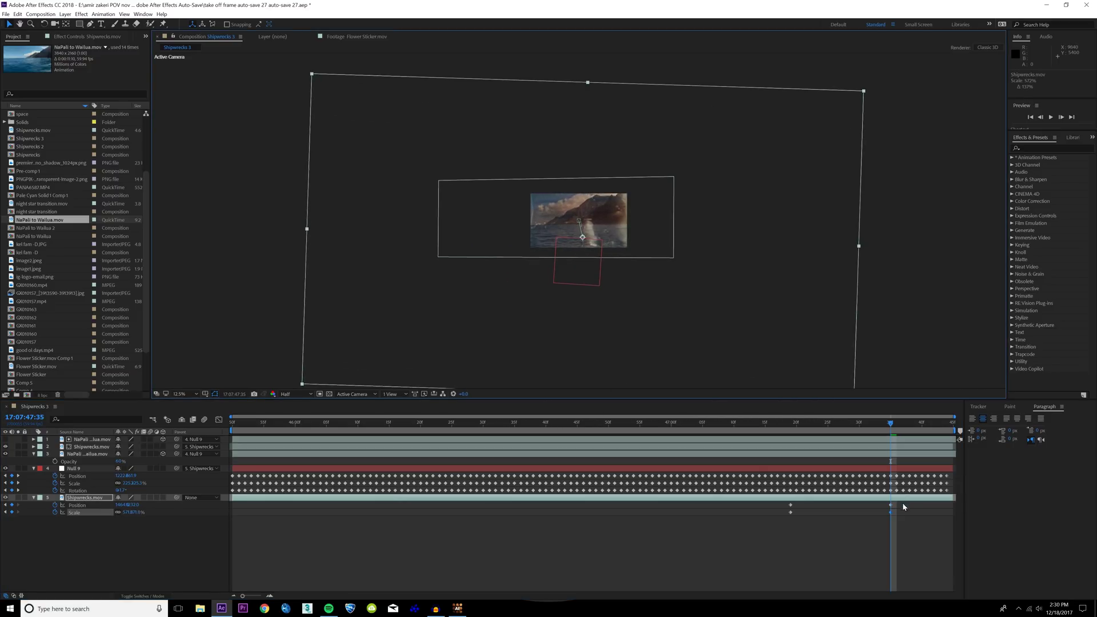
{"action": "left_click_drag", "start_coordinate": [890, 513], "coordinate": [912, 518]}
Keyframe the base Shipwrecks.mov layer's Opacity at 100% at 17:07:47:32 and 0% at 17:07:47:36.
{"action": "left_click", "coordinate": [872, 426]}
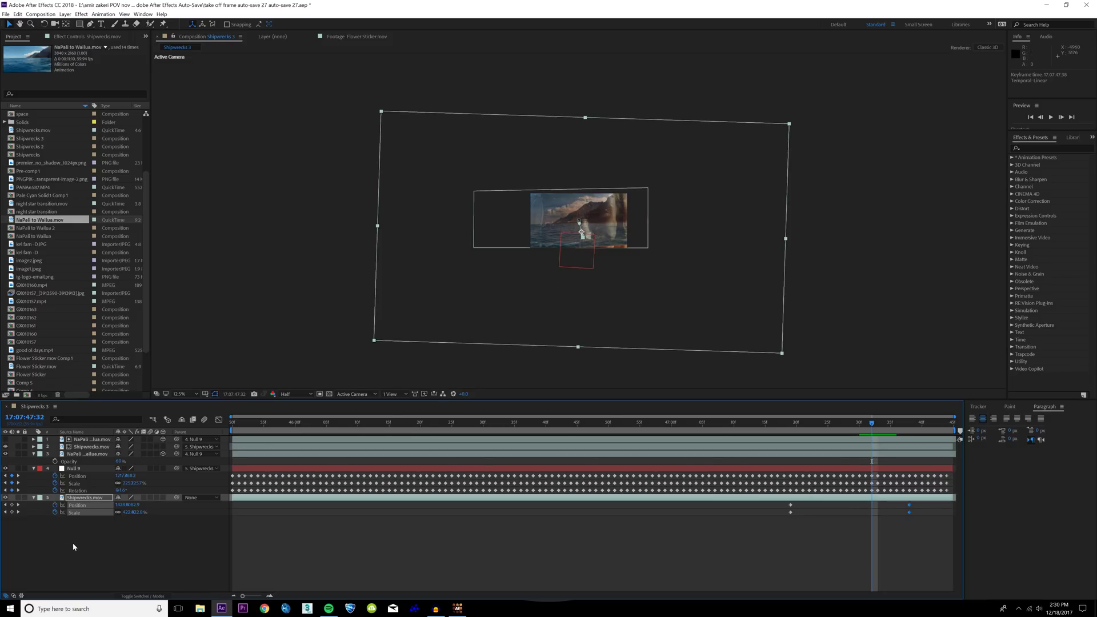
{"action": "key", "text": "t"}
{"action": "left_click", "coordinate": [55, 505]}
{"action": "key", "text": "shift+p"}
{"action": "key", "text": "shift+s"}
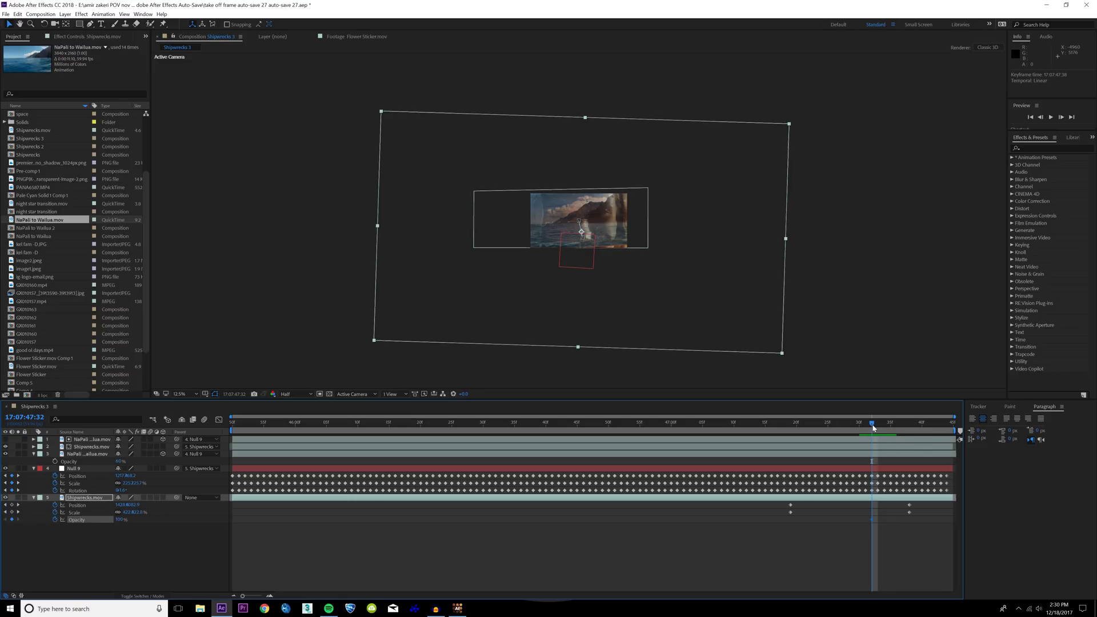
{"action": "left_click_drag", "start_coordinate": [873, 429], "coordinate": [898, 432]}
{"action": "left_click", "coordinate": [119, 520]}
{"action": "type", "text": "0"}
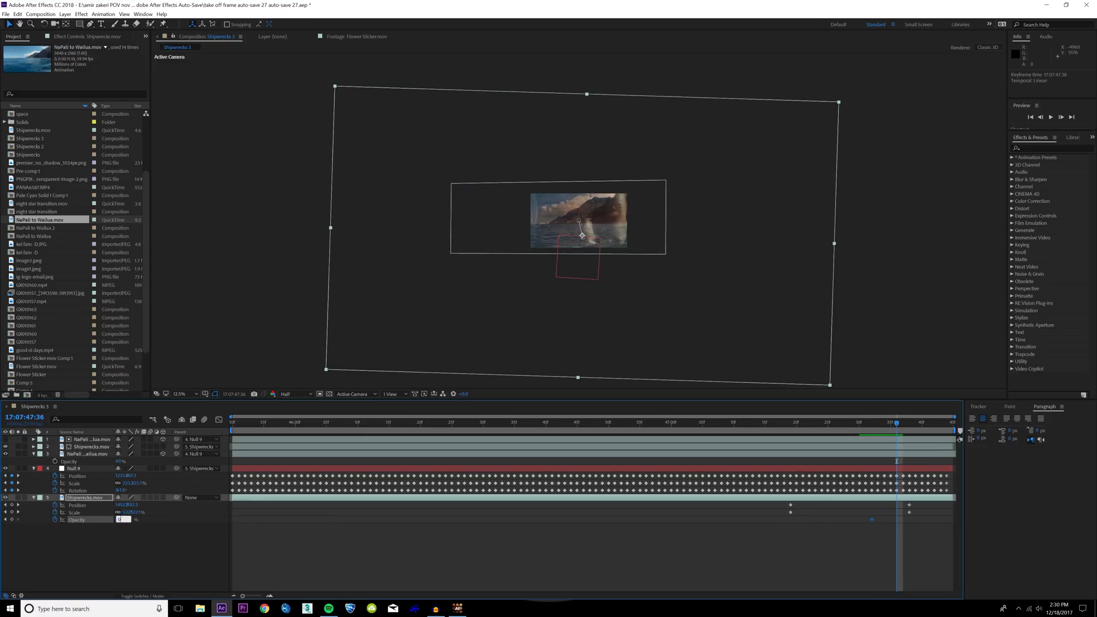
{"action": "key", "text": "Return"}
Keyframe the visible NaPali to Wailua.mov layer's Opacity at 60% at 17:07:47:32 and 0% at 17:07:47:36.
{"action": "left_click", "coordinate": [873, 434]}
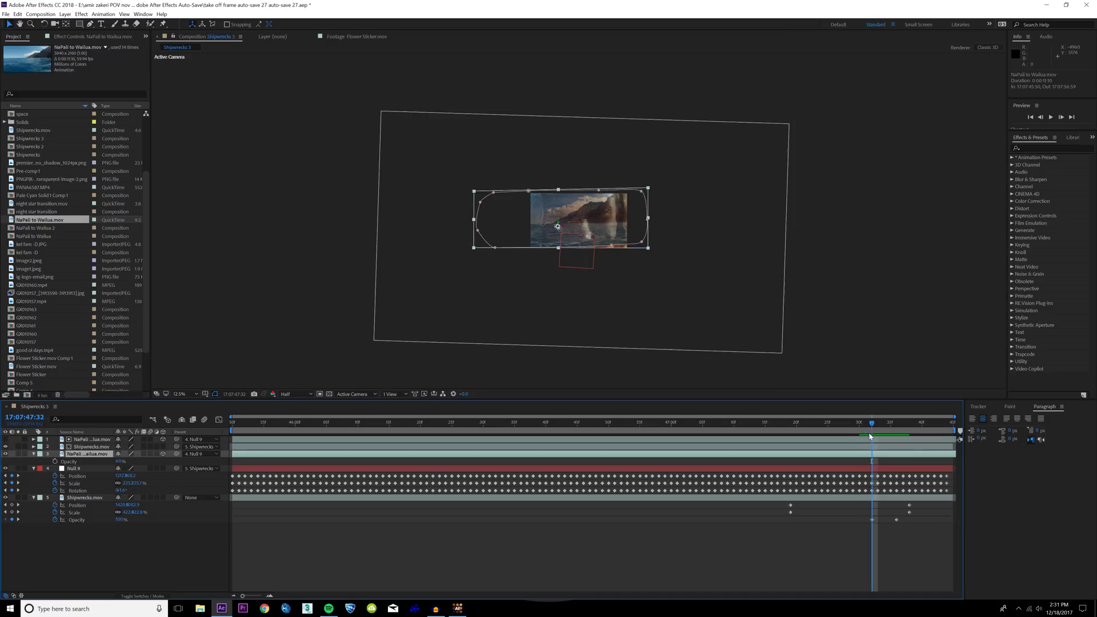
{"action": "left_click", "coordinate": [56, 462]}
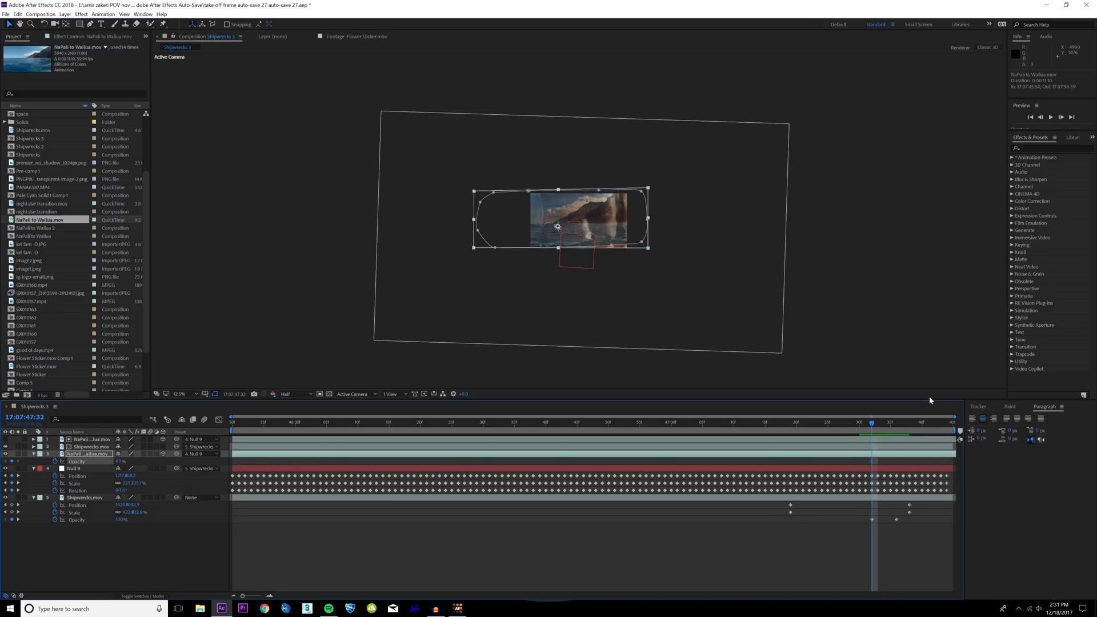
{"action": "left_click", "coordinate": [896, 423]}
{"action": "left_click", "coordinate": [118, 462]}
{"action": "type", "text": "0"}
{"action": "key", "text": "Return"}
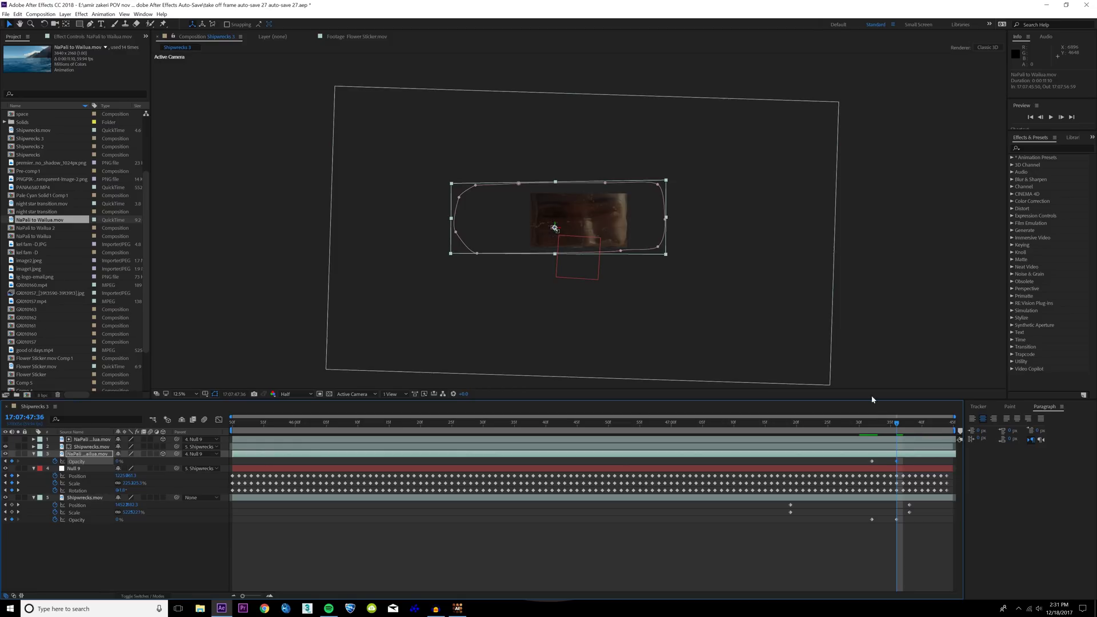
Keyframe the matted Shipwrecks.mov copy's Opacity at 100% at 17:07:47:32 and 0% at 17:07:47:36.
{"action": "left_click", "coordinate": [873, 428]}
{"action": "left_click", "coordinate": [97, 449]}
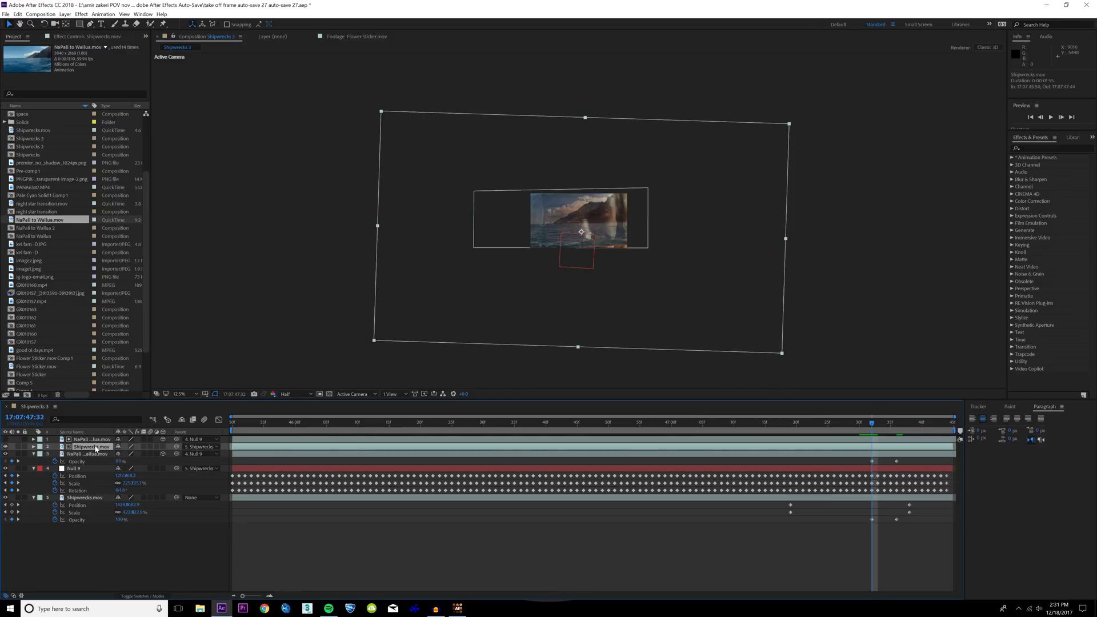
{"action": "key", "text": "t"}
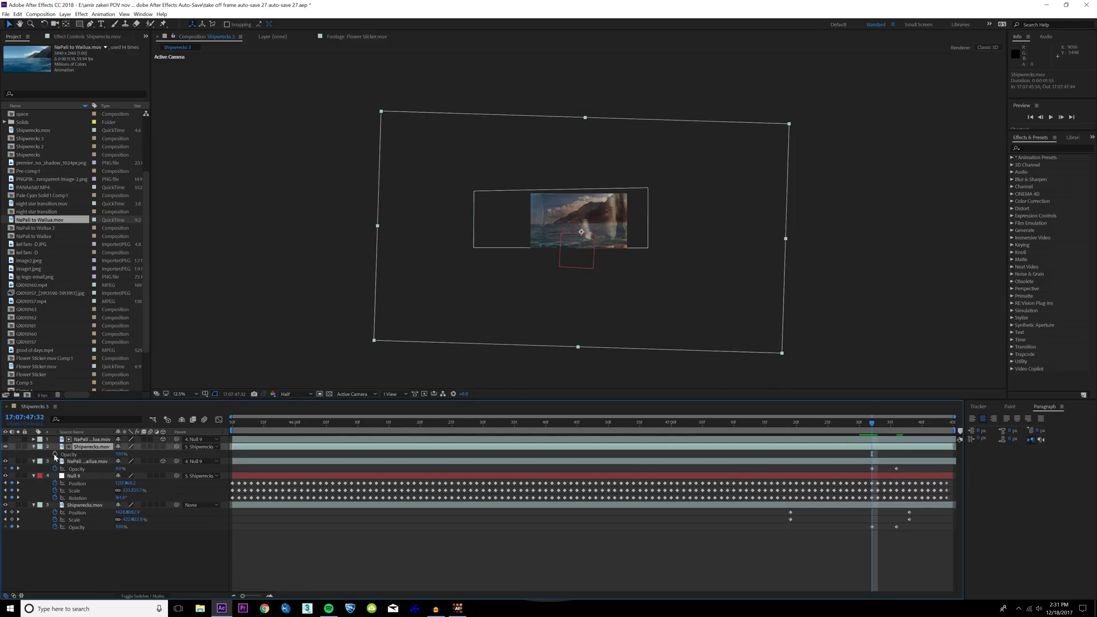
{"action": "left_click", "coordinate": [55, 454]}
{"action": "left_click", "coordinate": [897, 423]}
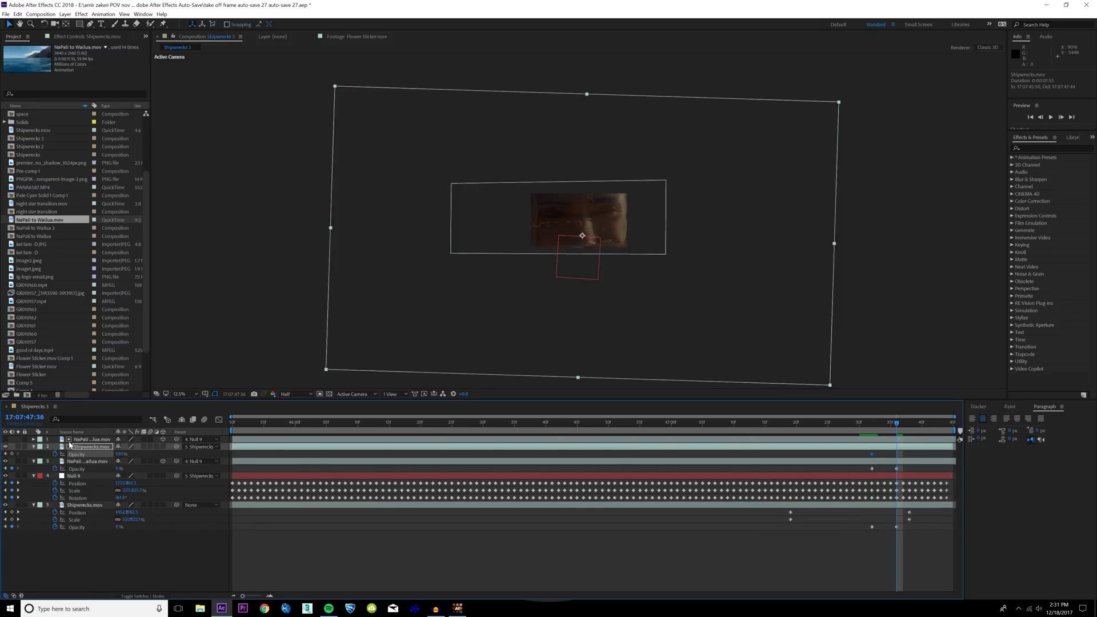
Scrub to 17:07:47:34 and play the composition to check the fade-out of the bottle layers.
{"action": "mouse_move", "coordinate": [894, 424]}
{"action": "left_mouse_down"}
{"action": "mouse_move", "coordinate": [865, 430]}
{"action": "mouse_move", "coordinate": [905, 434]}
{"action": "mouse_move", "coordinate": [840, 434]}
{"action": "mouse_move", "coordinate": [885, 426]}
{"action": "left_mouse_up"}
{"action": "left_click", "coordinate": [40, 14]}
{"action": "left_click", "coordinate": [194, 526]}
{"action": "key", "text": "space"}
Extend the composition's duration to 0:00:05:55 and show its full length in the timeline.
{"action": "left_click", "coordinate": [40, 14]}
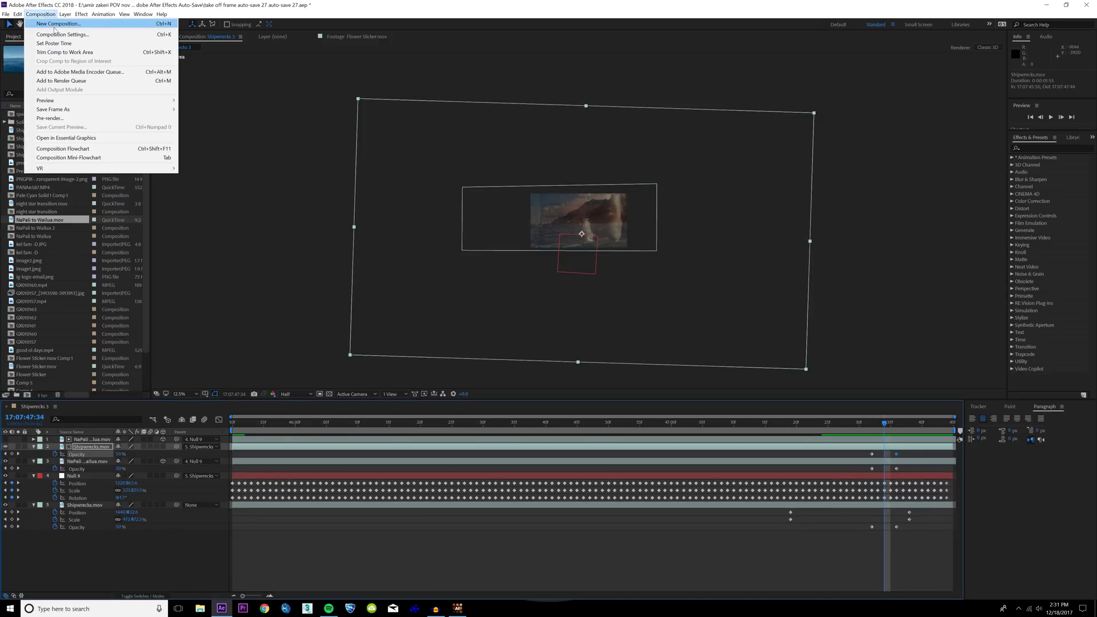
{"action": "left_click", "coordinate": [63, 36]}
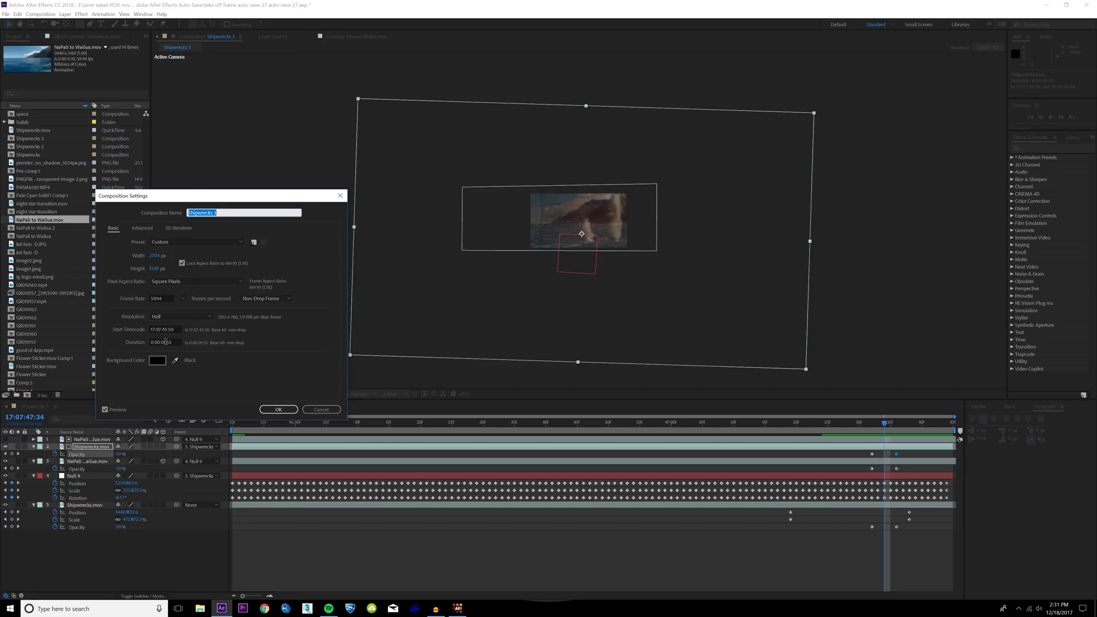
{"action": "left_click", "coordinate": [165, 342]}
{"action": "type", "text": "5"}
{"action": "left_click", "coordinate": [277, 410]}
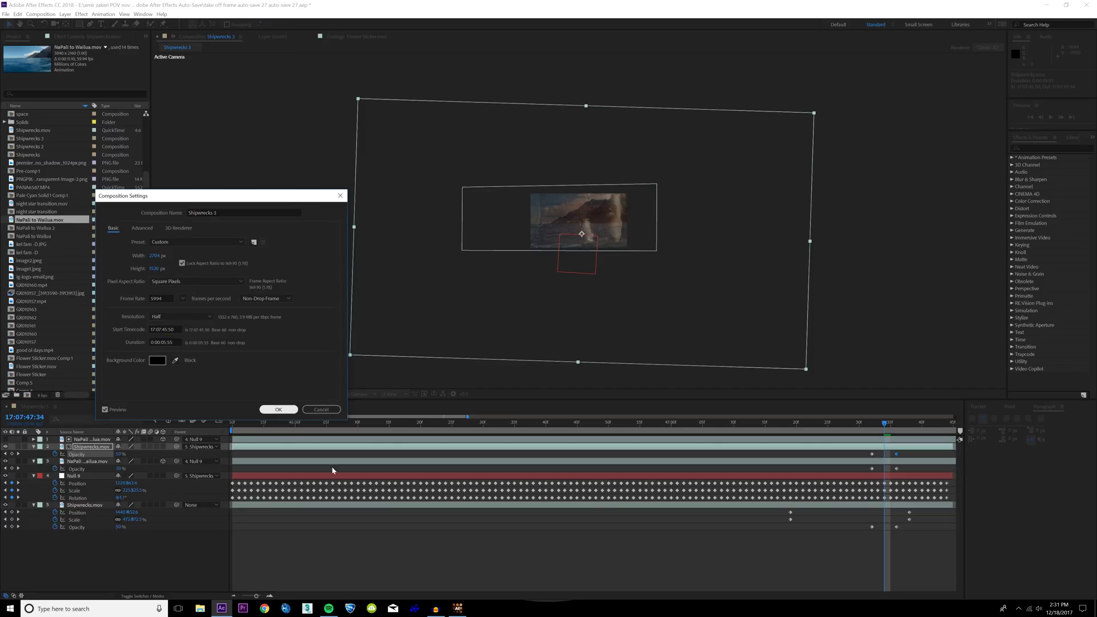
{"action": "left_click", "coordinate": [235, 596]}
{"action": "left_click", "coordinate": [235, 596]}
{"action": "left_click", "coordinate": [237, 597]}
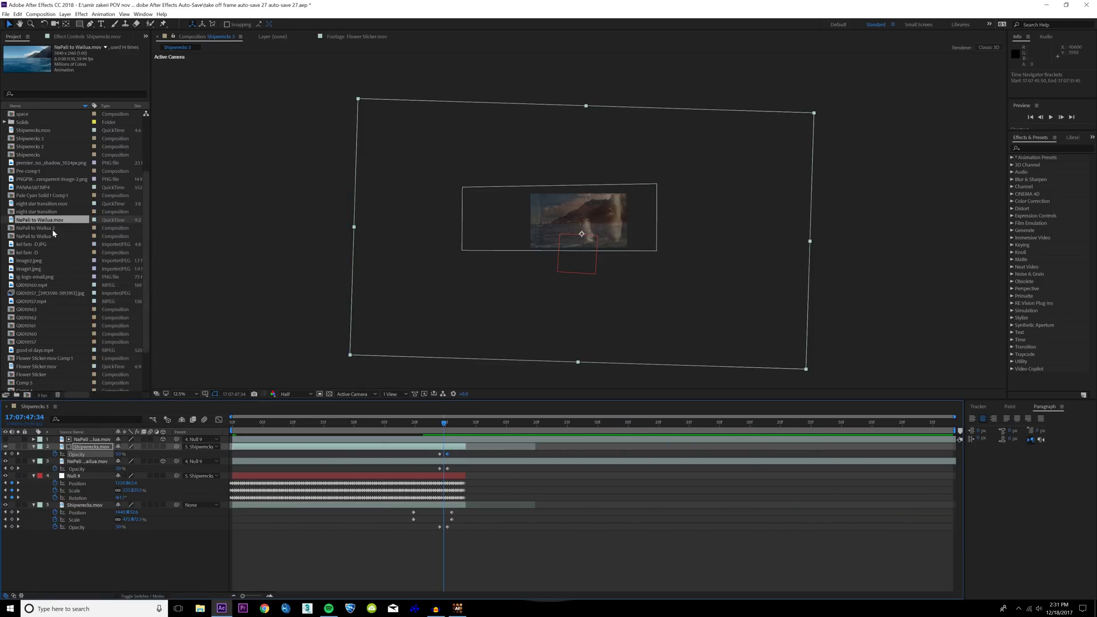
Add NaPali to Wailua.mov beneath all other layers and align its start with 17:07:47:32.
{"action": "left_click_drag", "start_coordinate": [45, 223], "coordinate": [129, 546]}
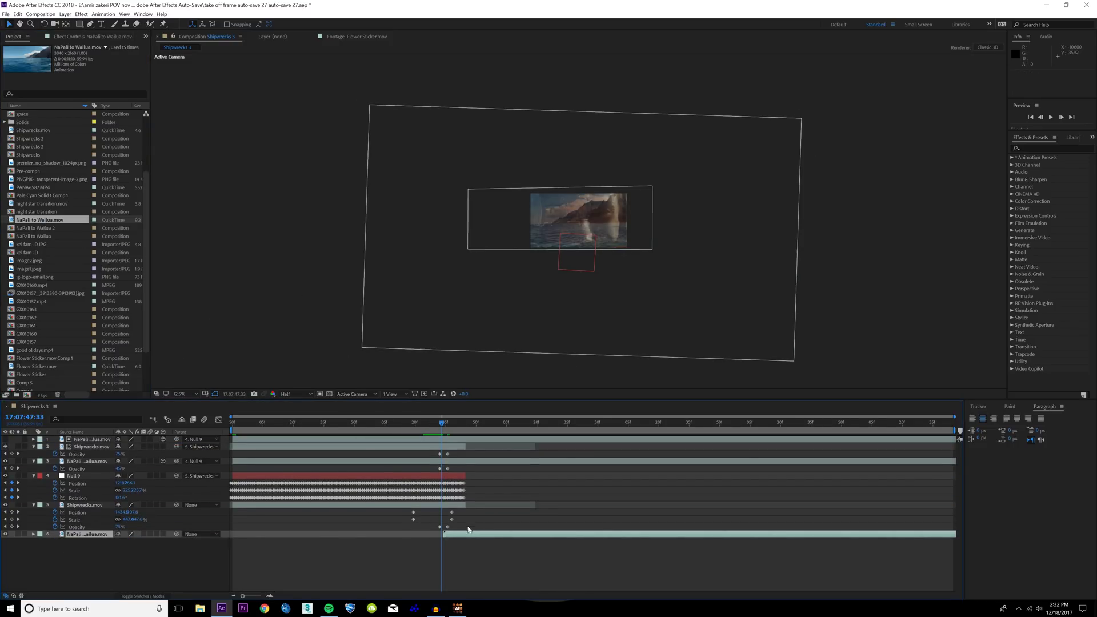
{"action": "left_click_drag", "start_coordinate": [456, 537], "coordinate": [453, 537]}
{"action": "left_click_drag", "start_coordinate": [442, 426], "coordinate": [472, 426]}
{"action": "key", "text": "equal"}
{"action": "key", "text": "equal"}
{"action": "key", "text": "equal"}
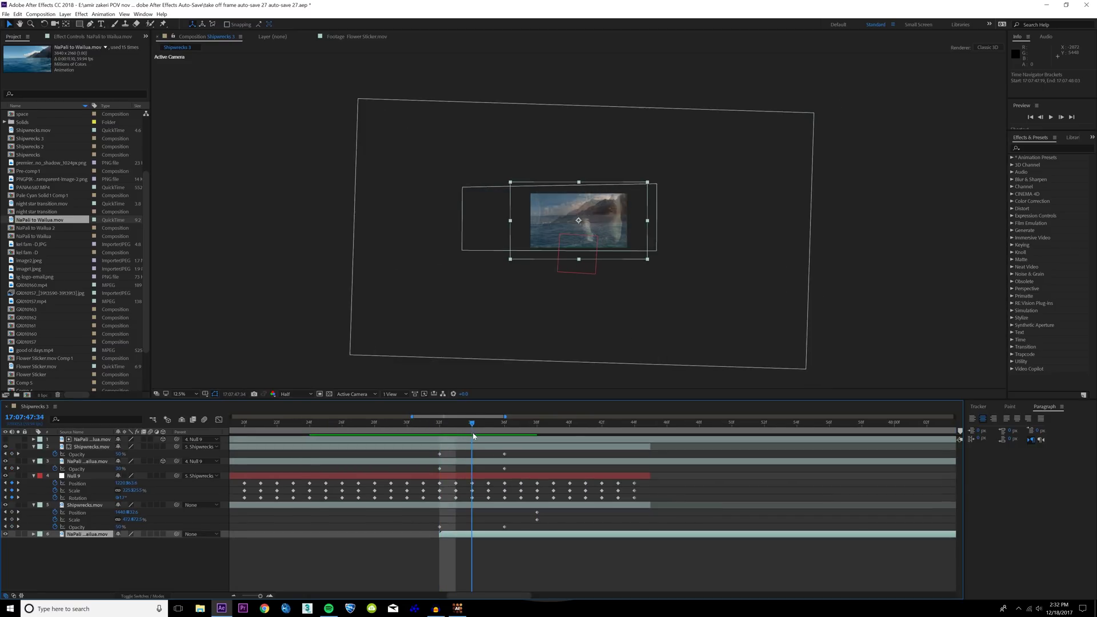
{"action": "key", "text": "Page_Up"}
{"action": "key", "text": "Page_Up"}
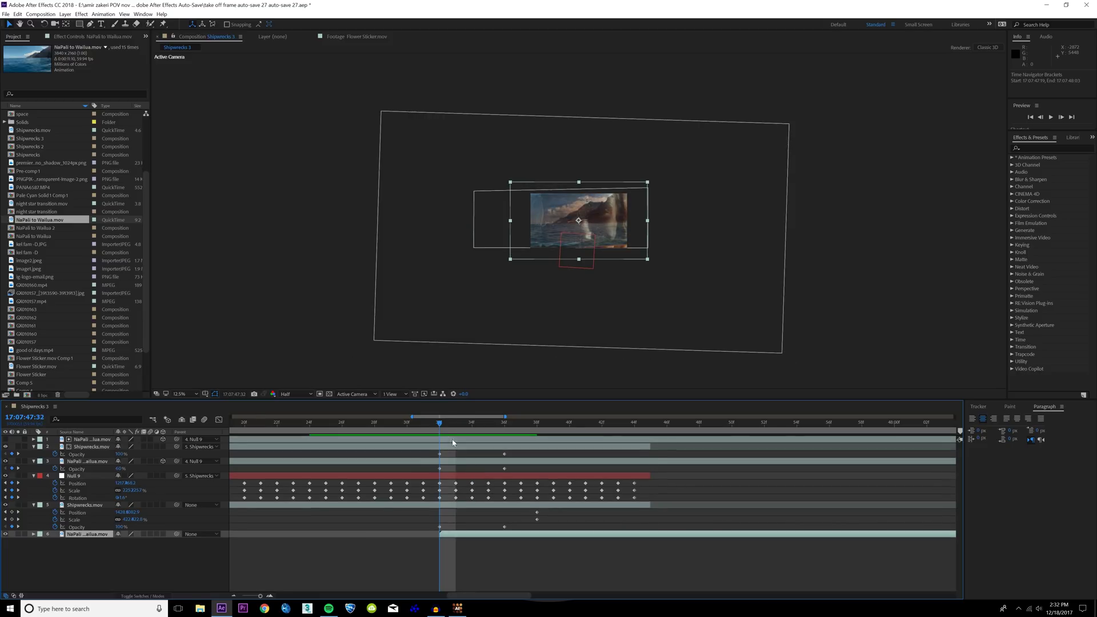
Move the end Opacity keyframes of both Shipwrecks.mov layers and the visible NaPali layer to 17:07:47:34.
{"action": "left_click", "coordinate": [505, 454]}
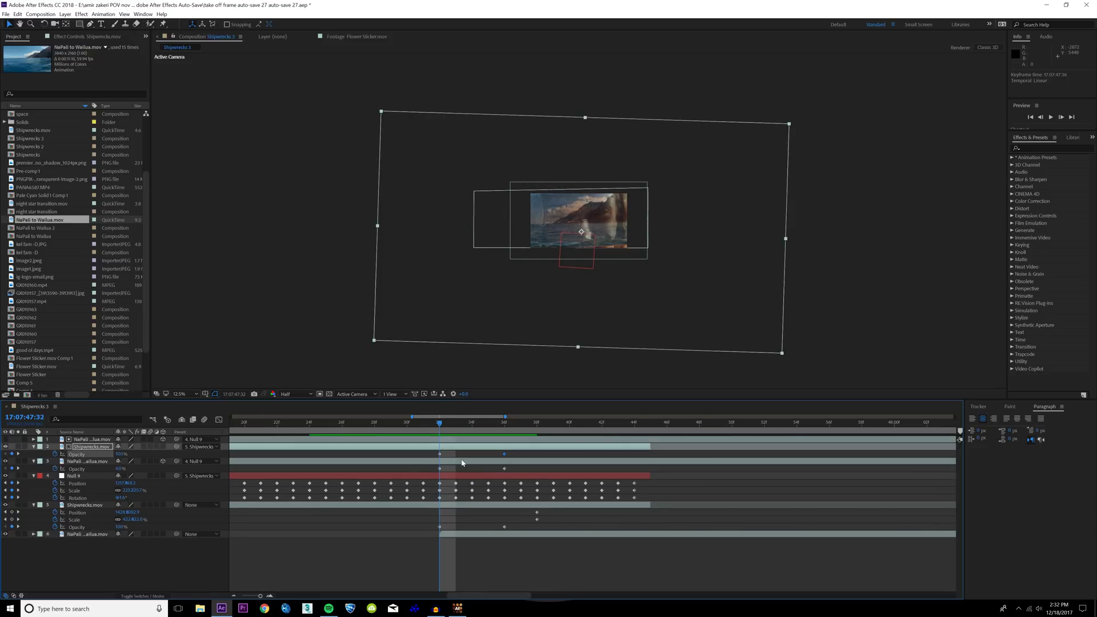
{"action": "left_click", "coordinate": [503, 469], "text": "shift"}
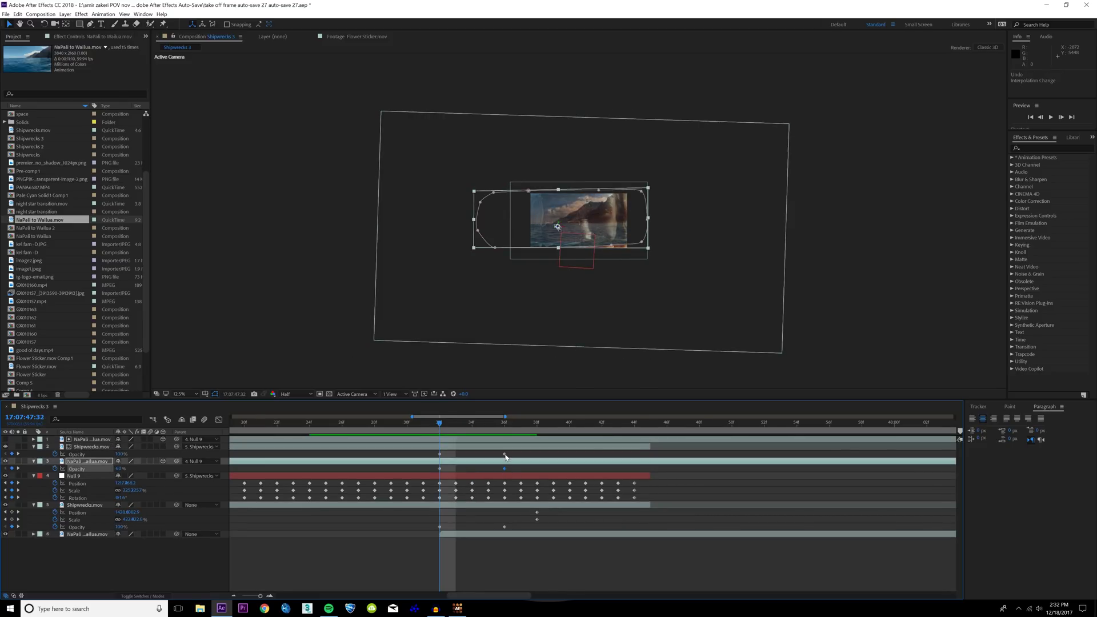
{"action": "left_click", "coordinate": [505, 527], "text": "shift"}
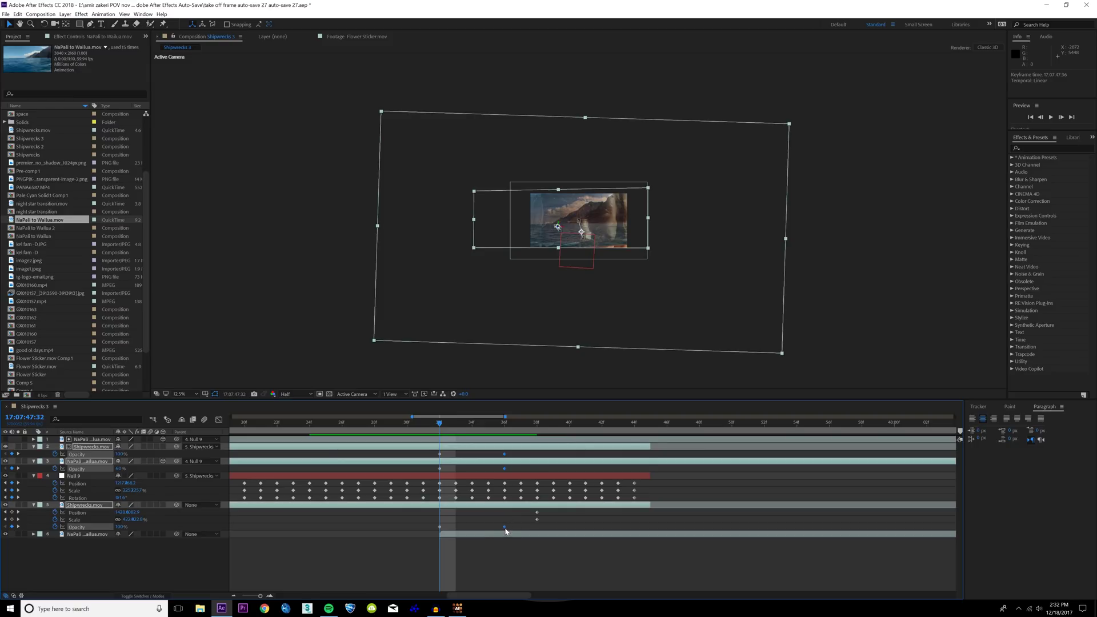
{"action": "left_click_drag", "start_coordinate": [505, 527], "coordinate": [462, 475]}
Enlarge and shift the bottommost NaPali layer to match the bottle's ocean view, and keyframe its Position and Scale at 17:07:47:33.
{"action": "left_click_drag", "start_coordinate": [442, 427], "coordinate": [456, 462]}
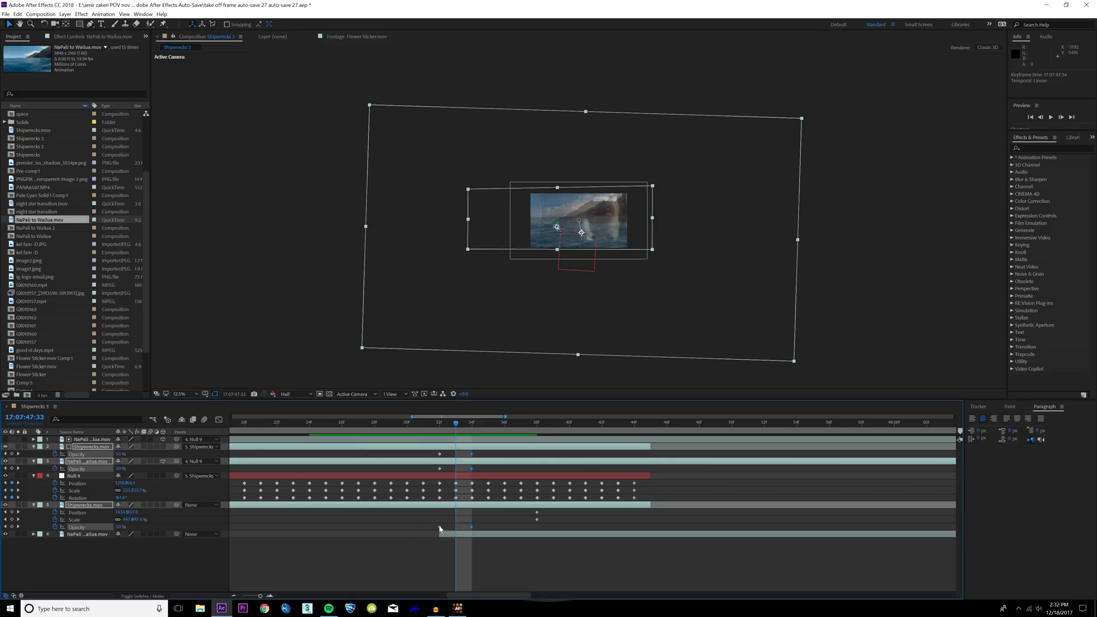
{"action": "left_click", "coordinate": [86, 534]}
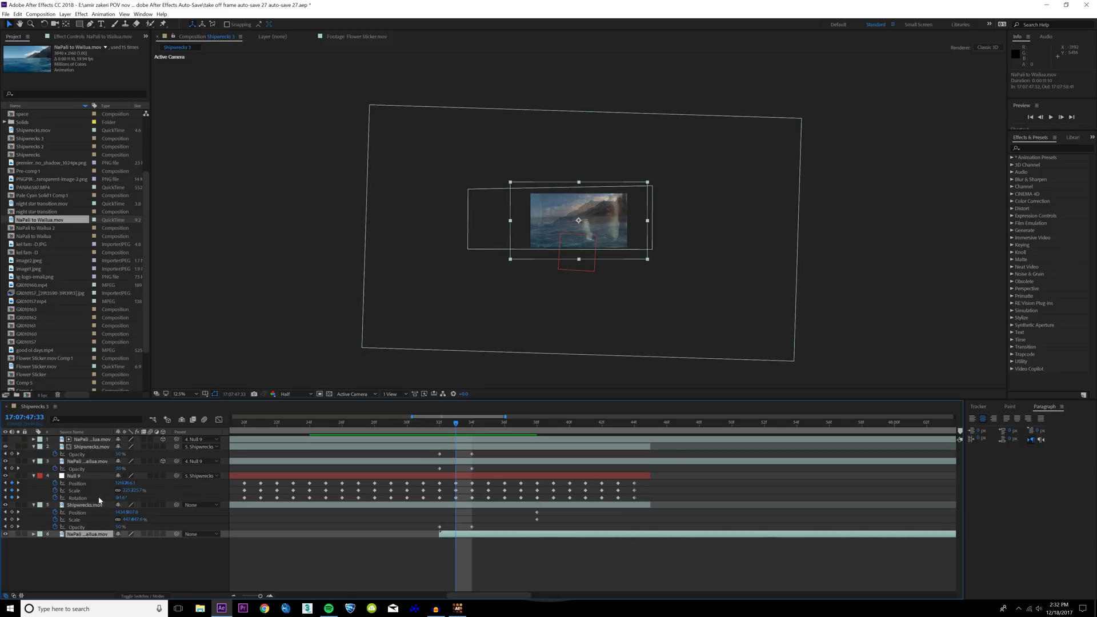
{"action": "left_click_drag", "start_coordinate": [620, 259], "coordinate": [589, 262]}
{"action": "mouse_move", "coordinate": [622, 229]}
{"action": "left_mouse_down"}
{"action": "mouse_move", "coordinate": [654, 225]}
{"action": "mouse_move", "coordinate": [609, 221]}
{"action": "left_mouse_up"}
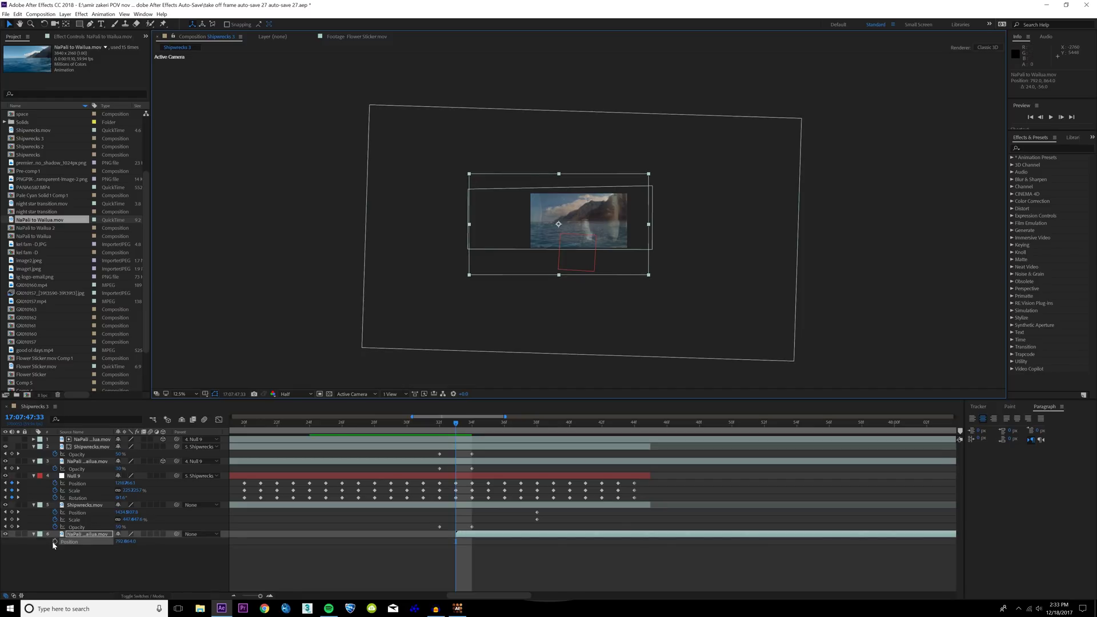
{"action": "left_click", "coordinate": [55, 542]}
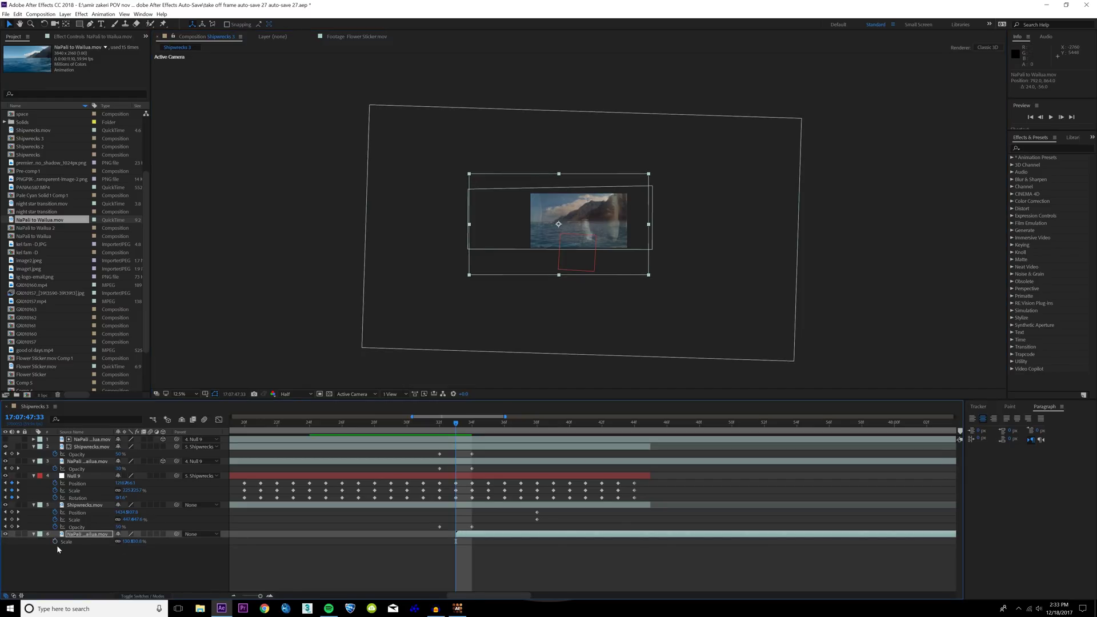
{"action": "key", "text": "s"}
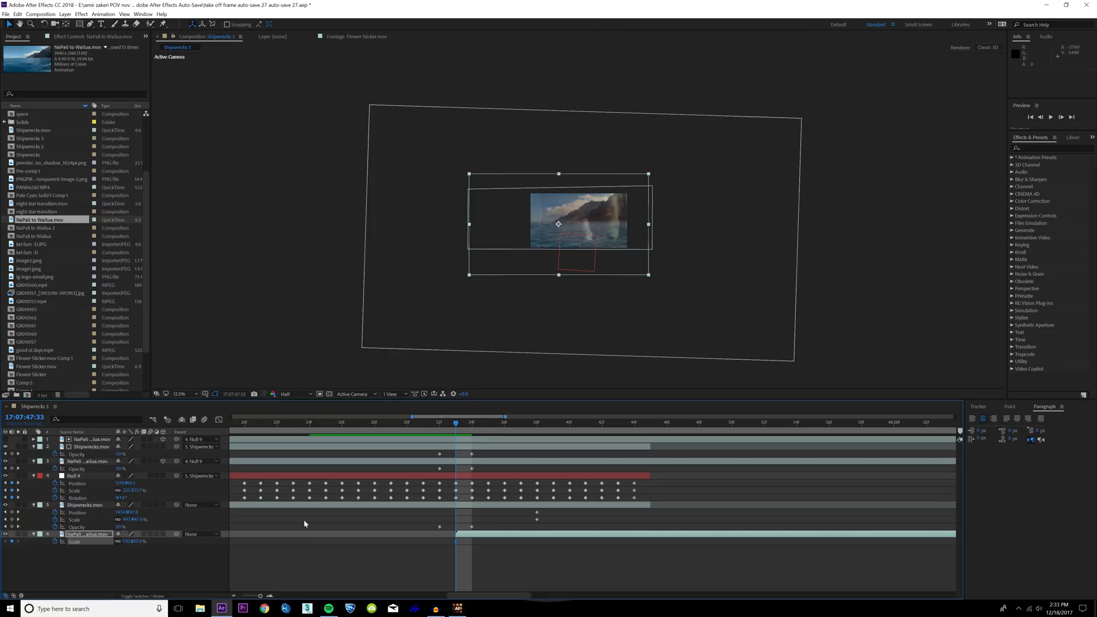
{"action": "key", "text": "u"}
Scale down and center the bottommost NaPali layer to fill the frame at 17:07:47:38, and apply Easy Ease to those end keyframes.
{"action": "left_click_drag", "start_coordinate": [459, 425], "coordinate": [536, 444]}
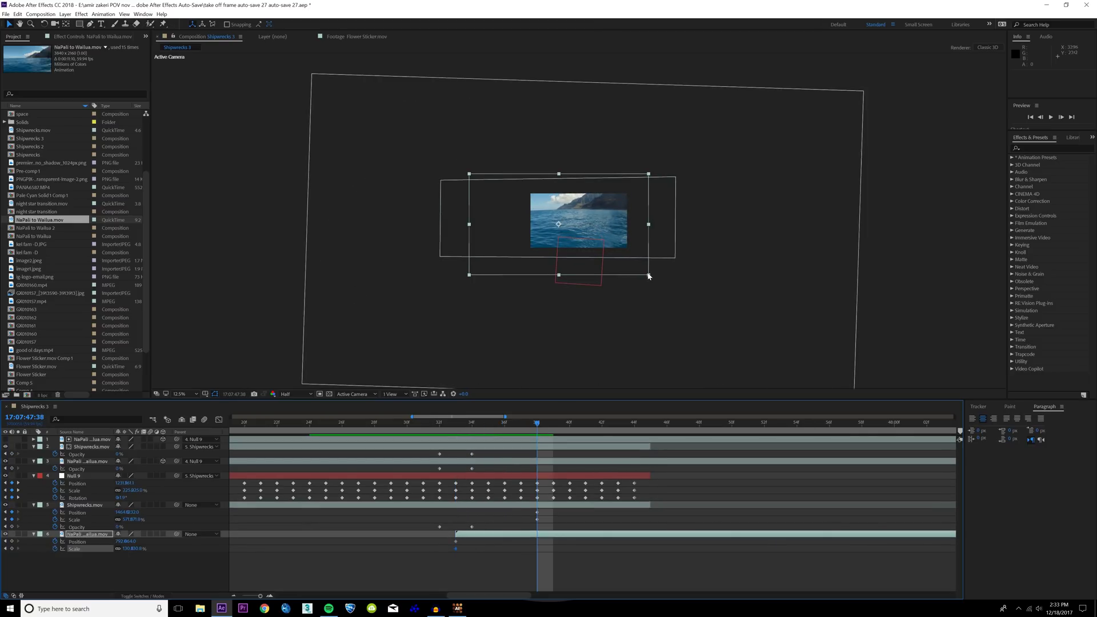
{"action": "left_click_drag", "start_coordinate": [650, 275], "coordinate": [633, 224]}
{"action": "left_click_drag", "start_coordinate": [547, 540], "coordinate": [535, 555]}
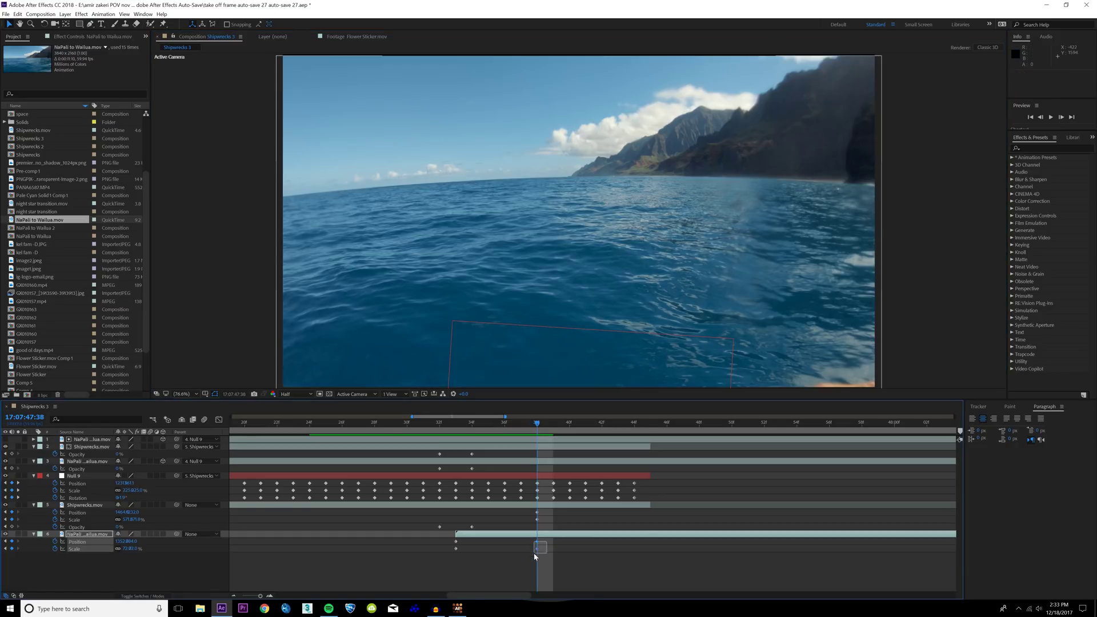
{"action": "right_click", "coordinate": [538, 548]}
{"action": "mouse_move", "coordinate": [571, 543]}
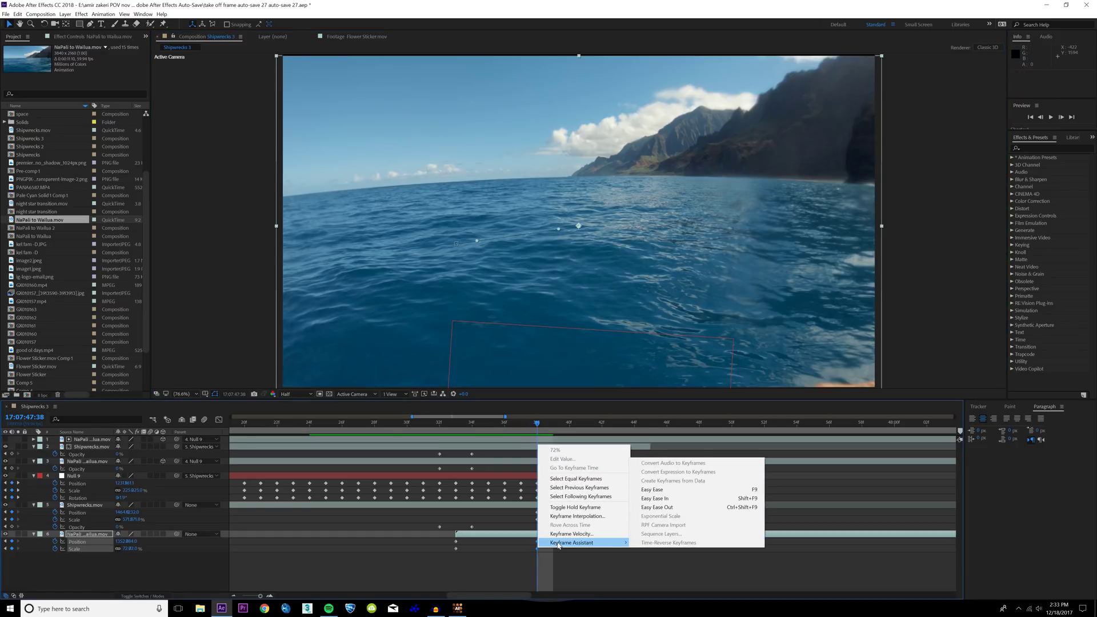
{"action": "left_click", "coordinate": [669, 490]}
Play the extended composition and check the crossfade into the full-frame ocean footage at 17:07:47:32.
{"action": "left_click", "coordinate": [235, 597]}
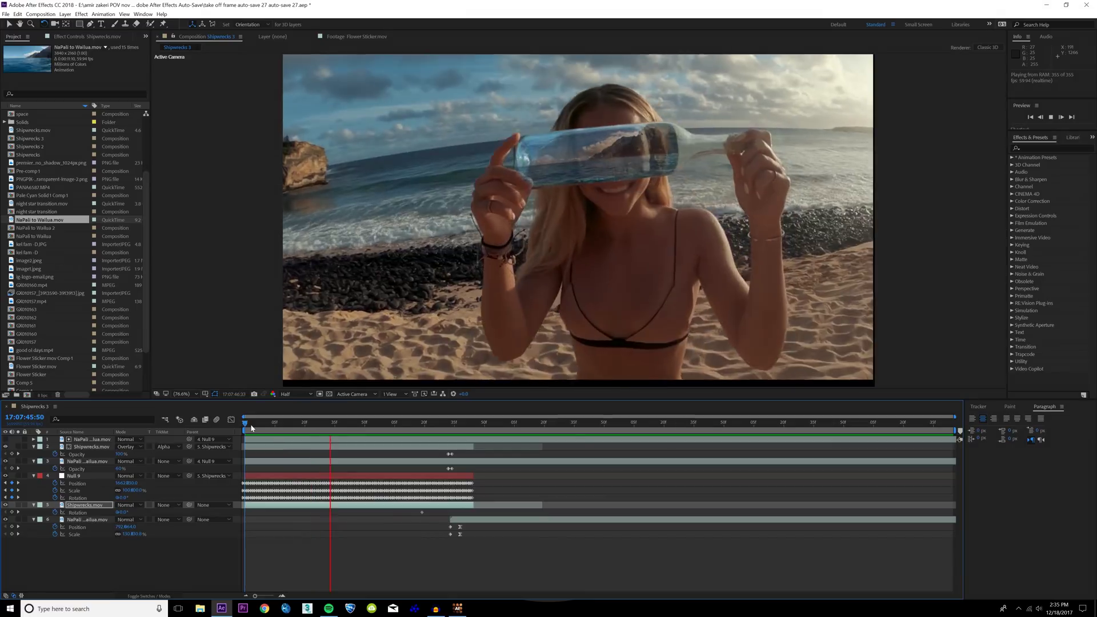
{"action": "left_click", "coordinate": [448, 431]}
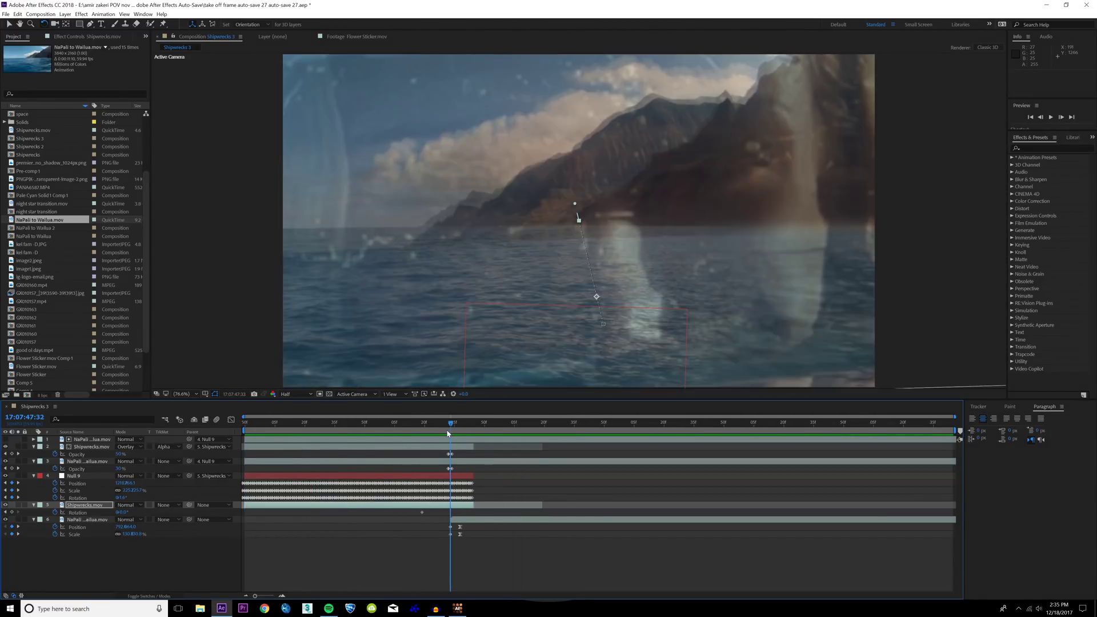
Move the end Position and Scale keyframes of the bottommost NaPali layer about five frames later and preview the transition.
{"action": "left_click_drag", "start_coordinate": [447, 433], "coordinate": [449, 432]}
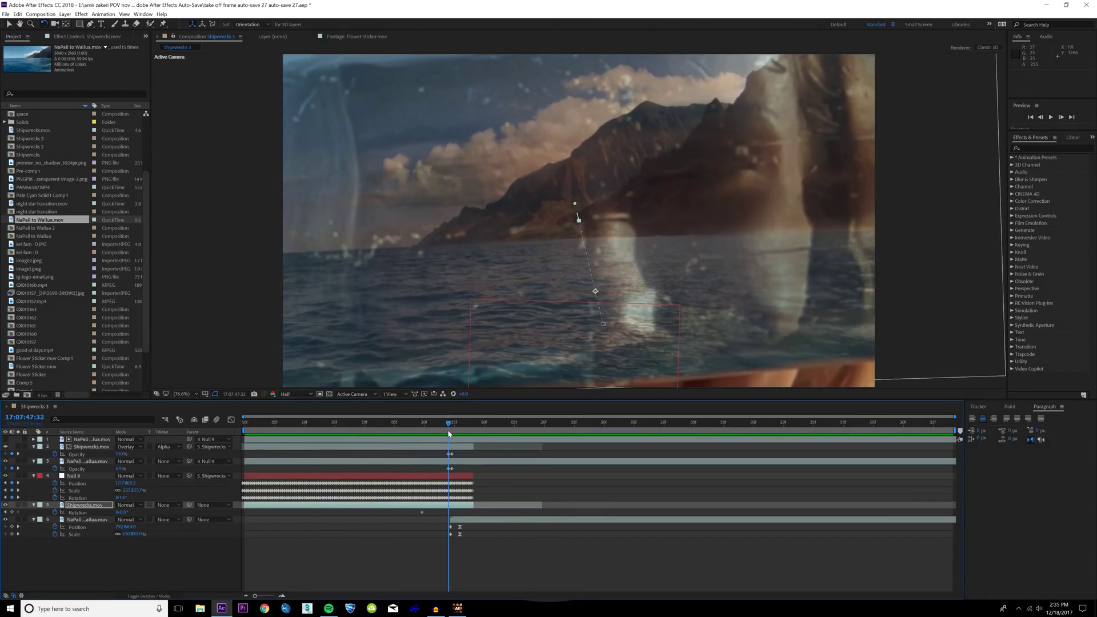
{"action": "left_click_drag", "start_coordinate": [558, 524], "coordinate": [542, 538]}
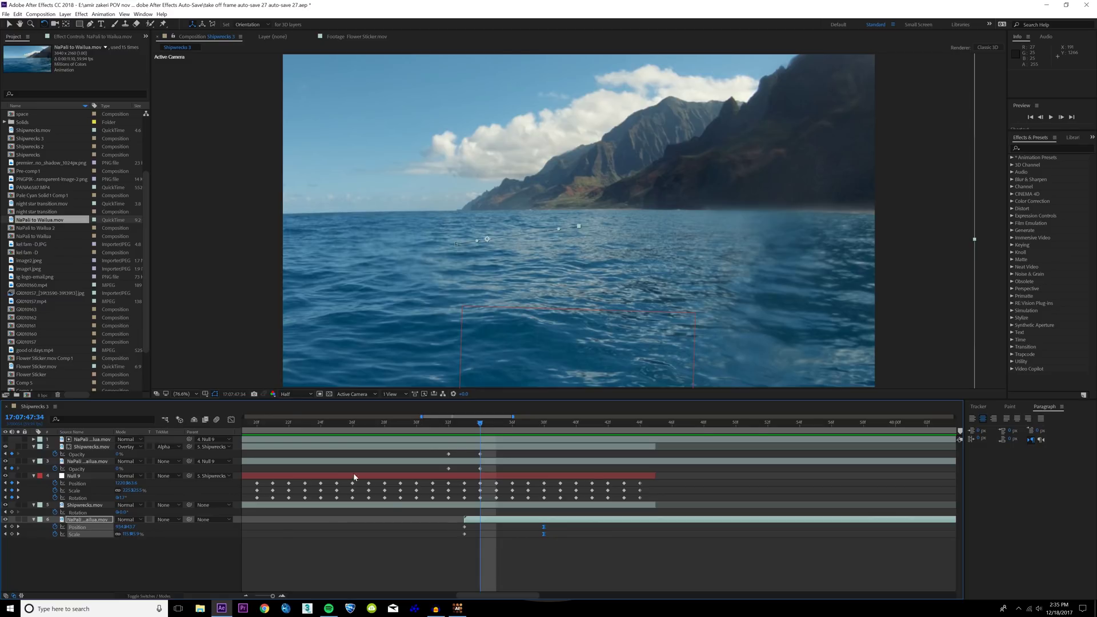
{"action": "key", "text": "space"}
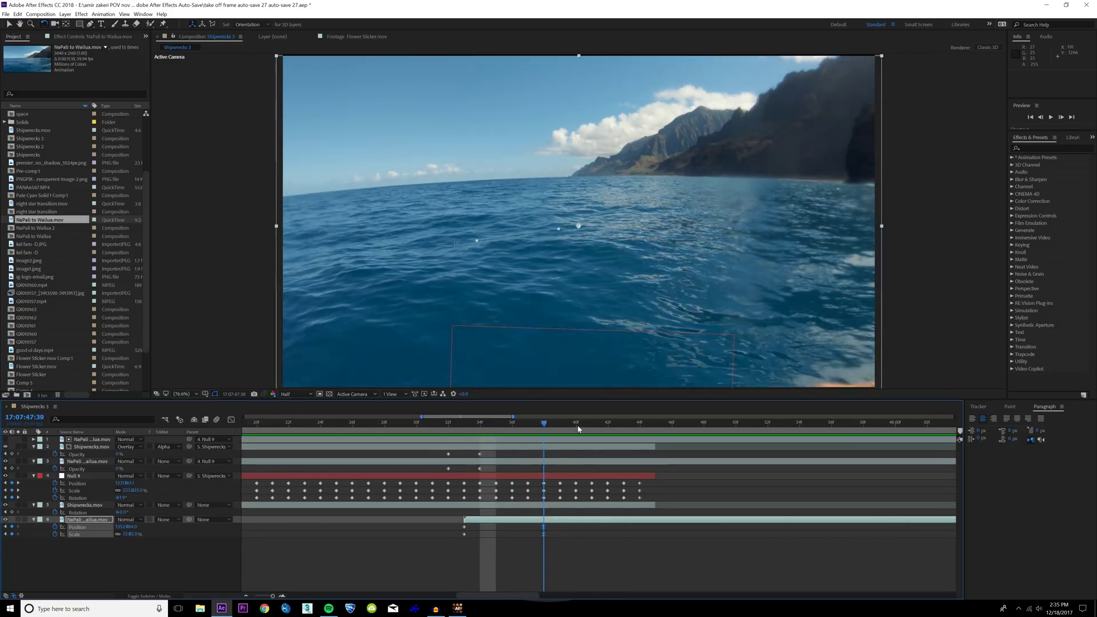
{"action": "left_click_drag", "start_coordinate": [544, 529], "coordinate": [622, 530]}
{"action": "key", "text": "minus"}
{"action": "key", "text": "minus"}
{"action": "key", "text": "minus"}
{"action": "left_click_drag", "start_coordinate": [491, 435], "coordinate": [506, 437]}
{"action": "key", "text": "space"}
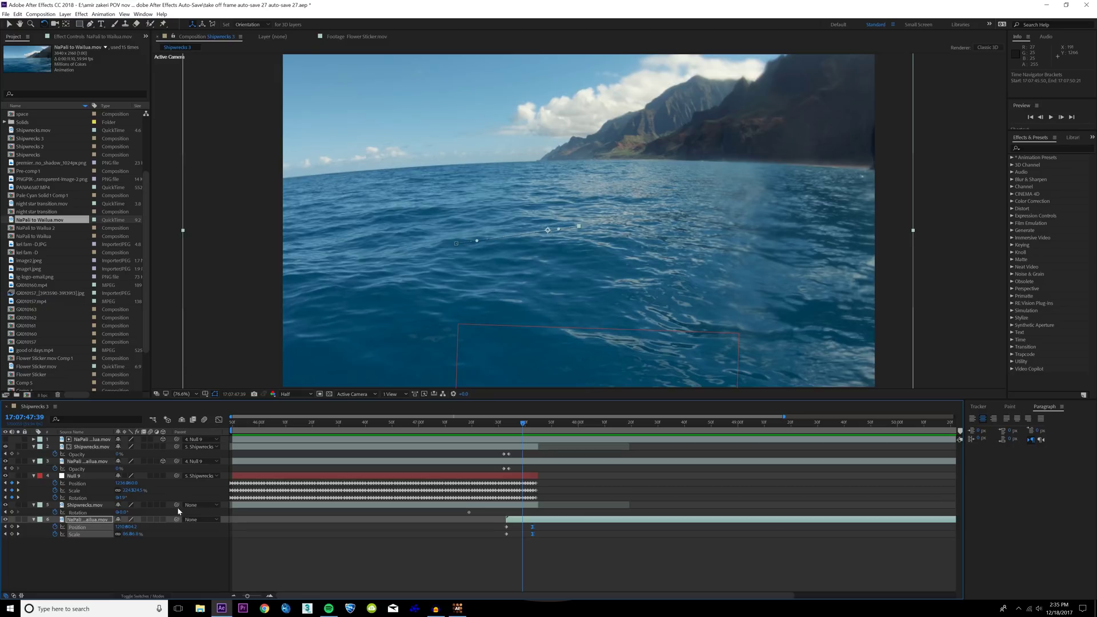
Enable motion blur for the composition, the bottommost and visible NaPali layers, and both Shipwrecks.mov layers, and preview the blurred zoom.
{"action": "left_click", "coordinate": [151, 520]}
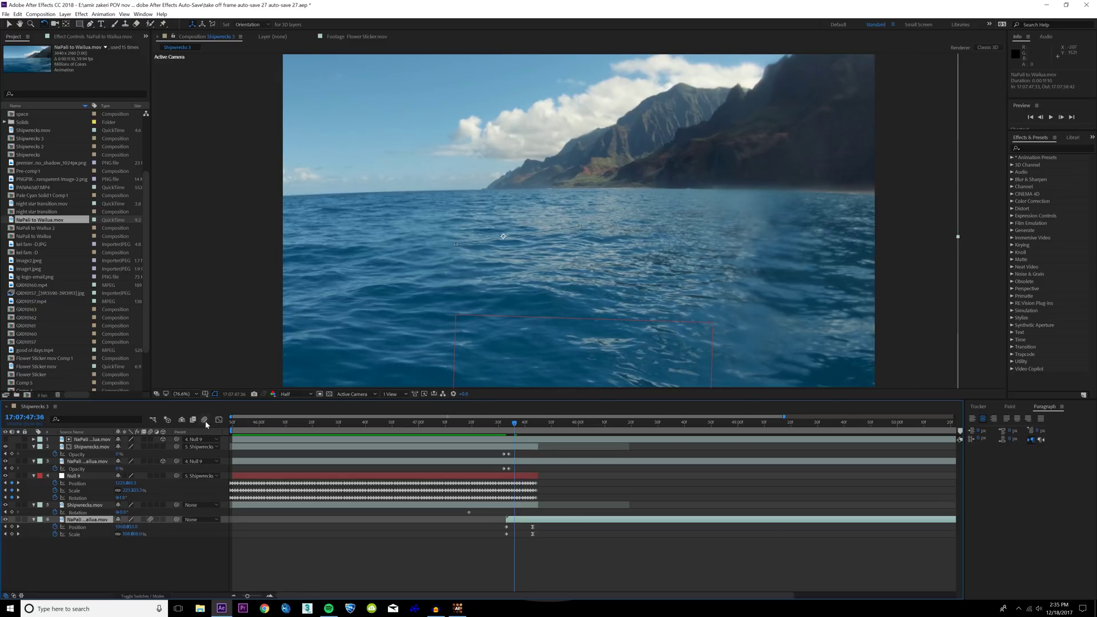
{"action": "left_click", "coordinate": [205, 420]}
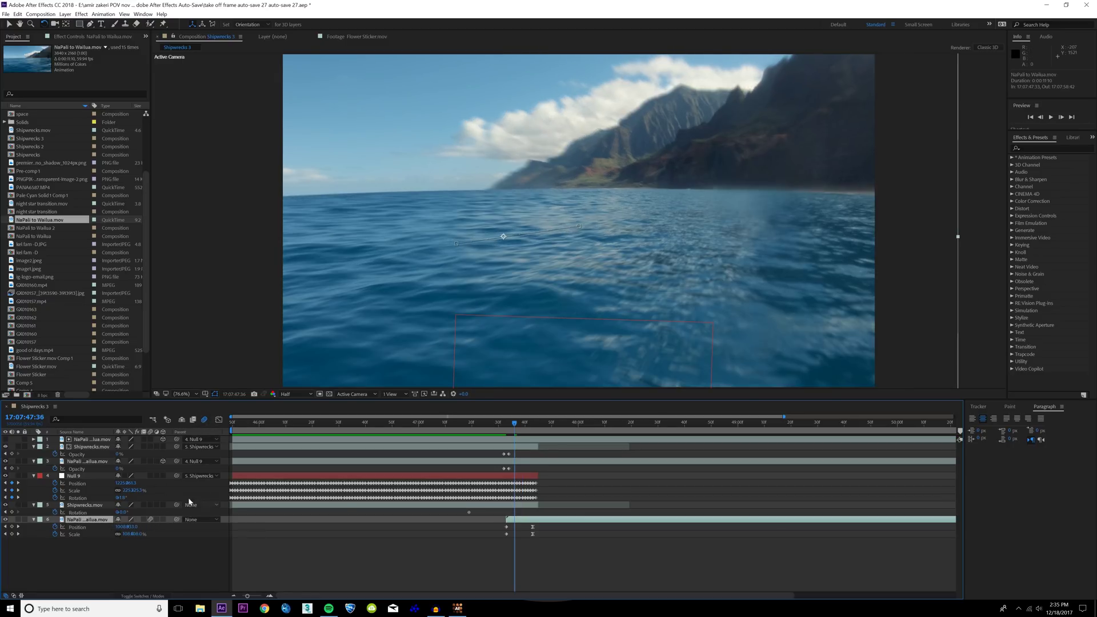
{"action": "left_click", "coordinate": [96, 448]}
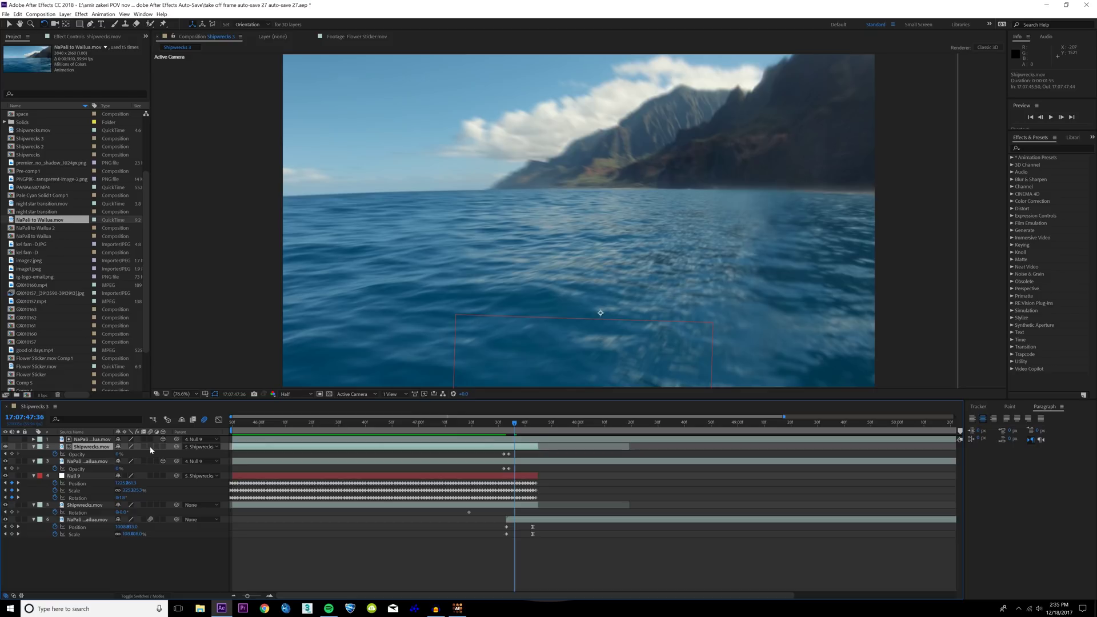
{"action": "left_click", "coordinate": [150, 447]}
{"action": "left_click", "coordinate": [153, 461]}
{"action": "left_click", "coordinate": [433, 430]}
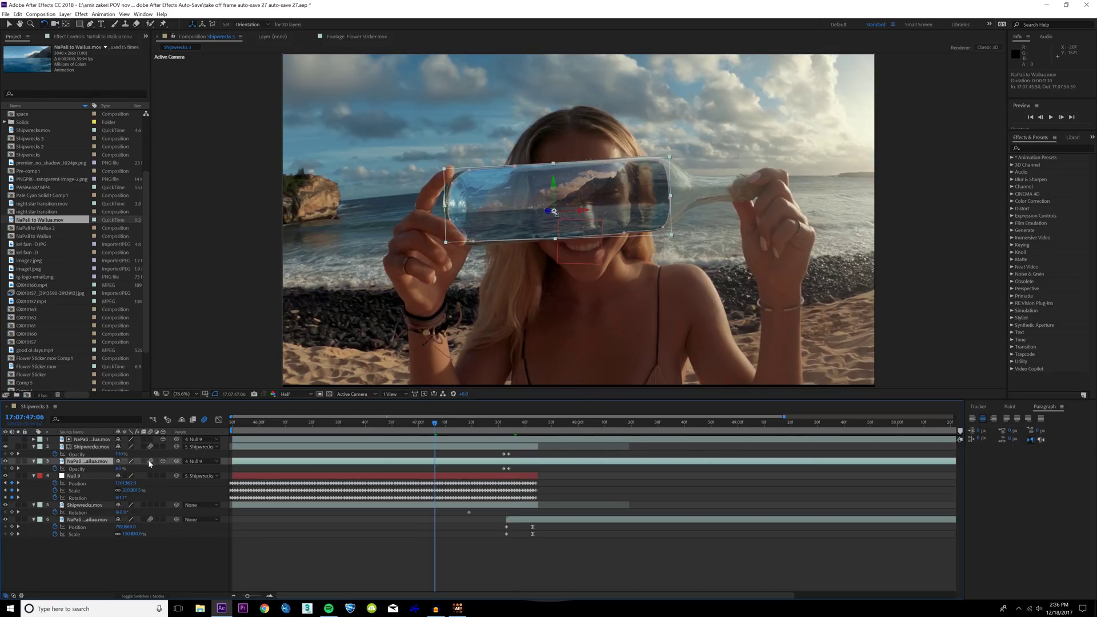
{"action": "left_click", "coordinate": [150, 505]}
{"action": "key", "text": "space"}
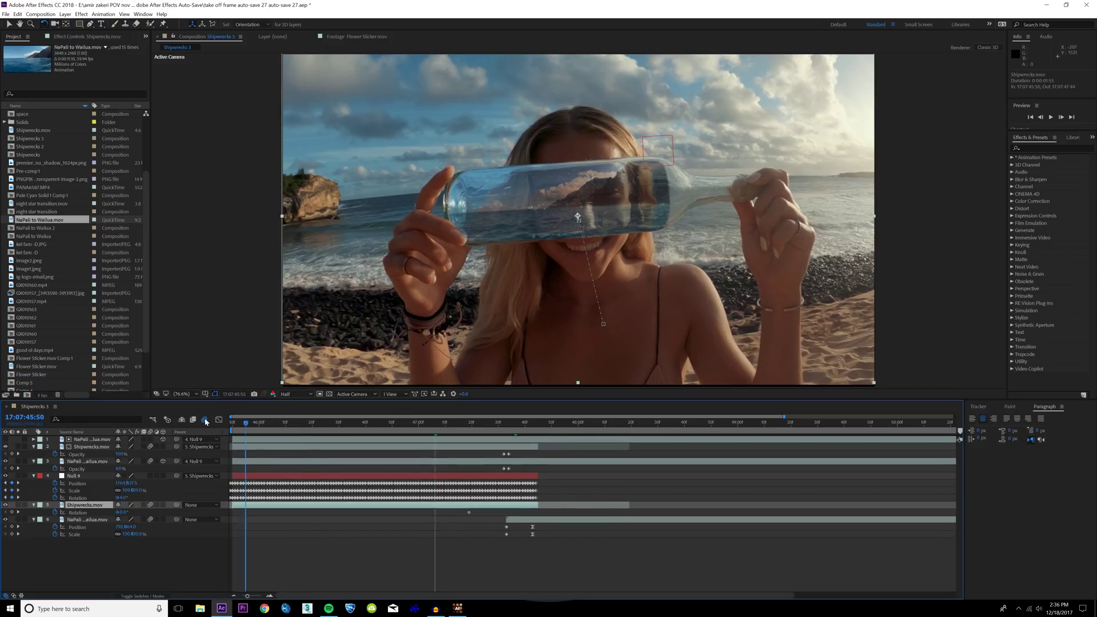
{"action": "left_click", "coordinate": [205, 421]}
{"action": "key", "text": "space"}
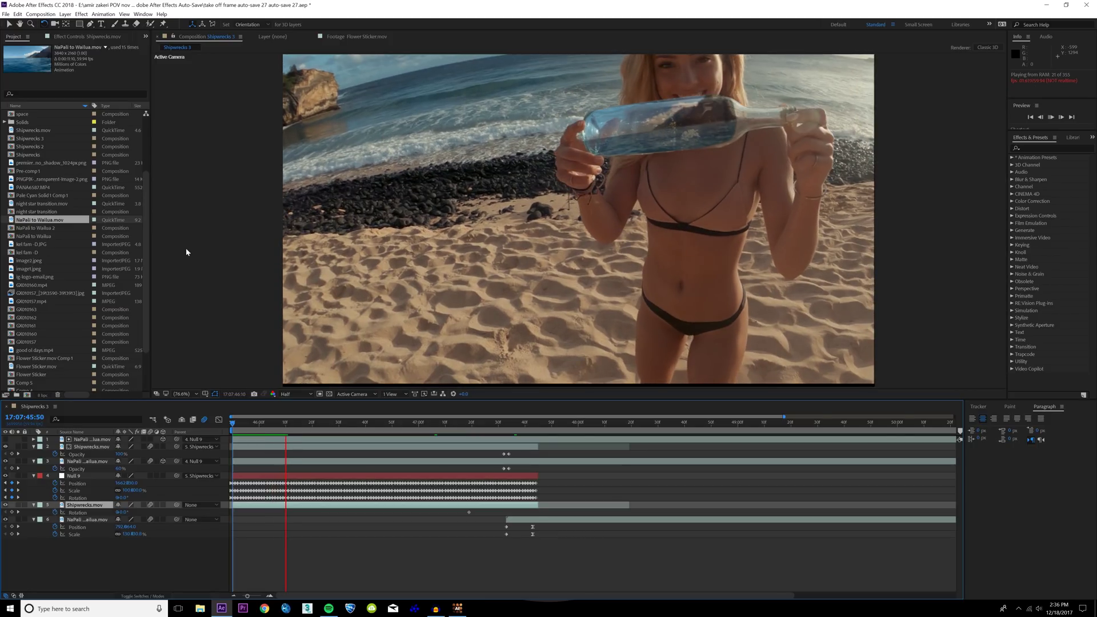
Create an adjustment layer above all other layers and apply the Optics Compensation effect to it.
{"action": "right_click", "coordinate": [119, 475]}
{"action": "mouse_move", "coordinate": [167, 484]}
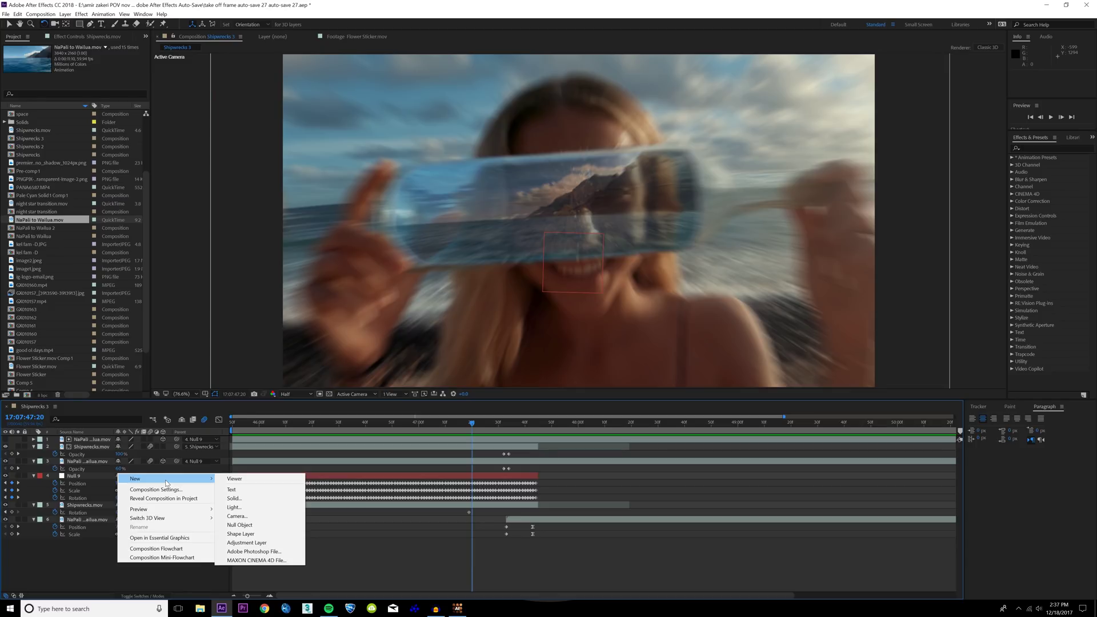
{"action": "left_click", "coordinate": [247, 542]}
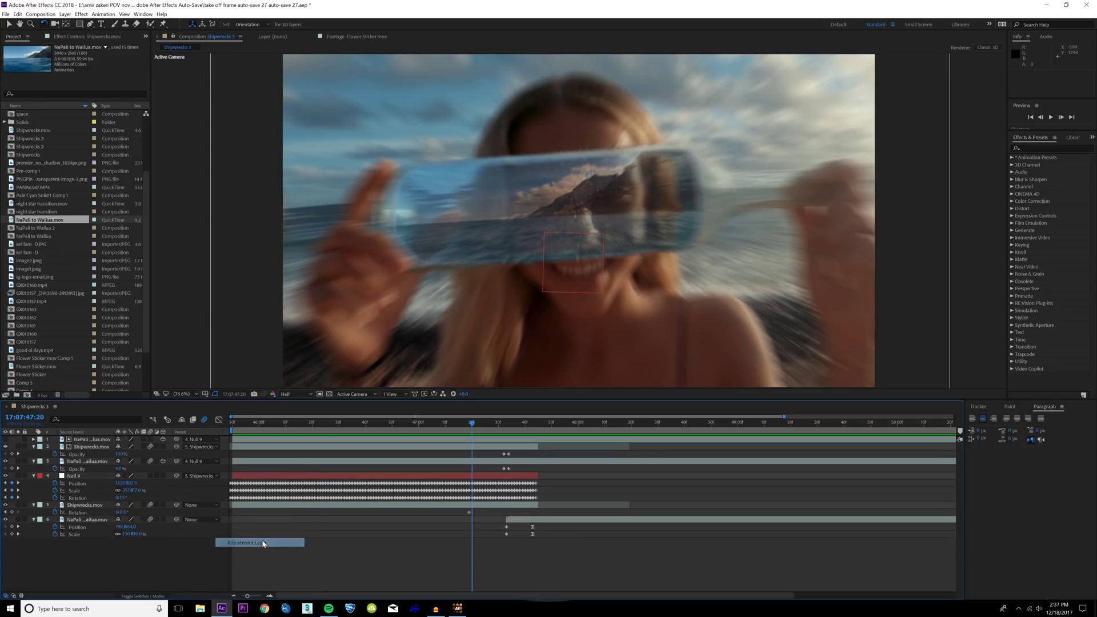
{"action": "left_click", "coordinate": [1055, 148]}
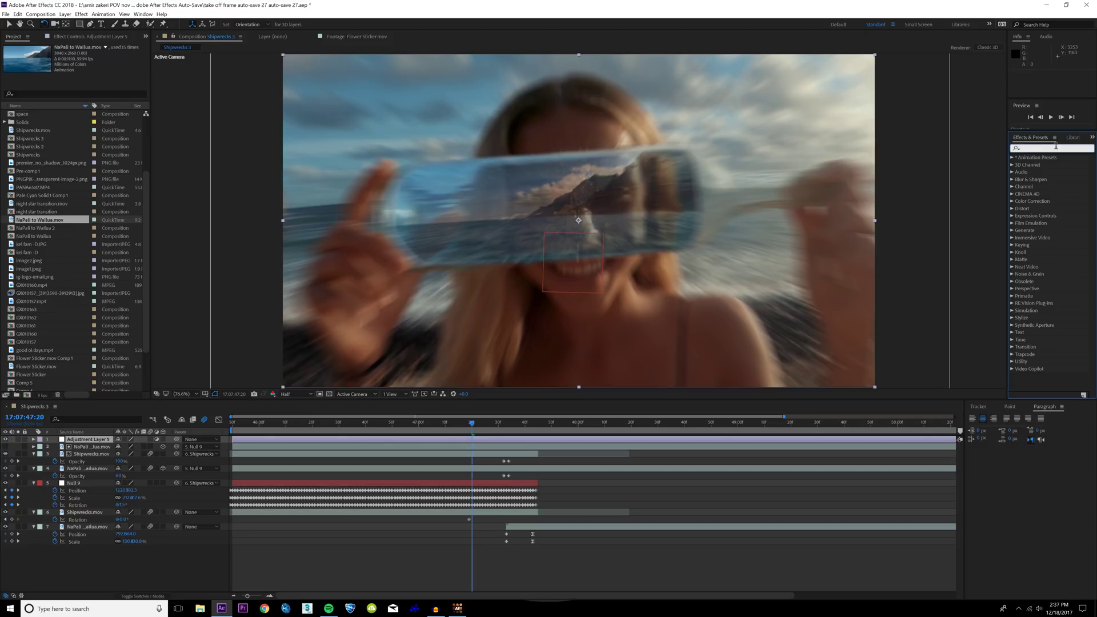
{"action": "type", "text": "optics"}
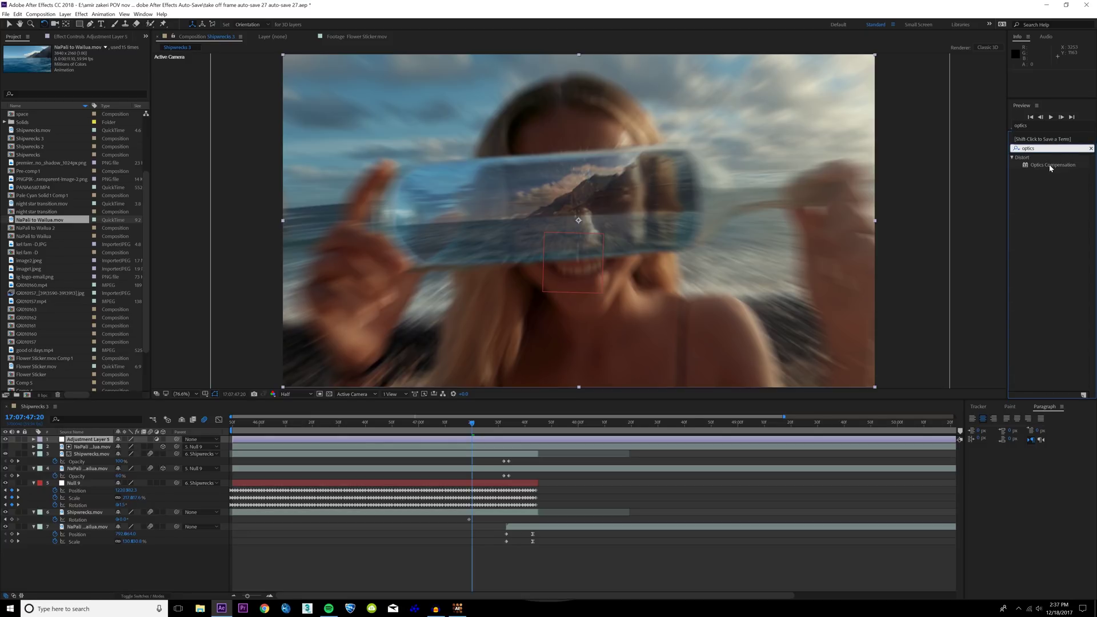
{"action": "left_click_drag", "start_coordinate": [1051, 167], "coordinate": [467, 432]}
{"action": "key", "text": "v"}
Keyframe the adjustment layer's Field Of View at 0 at 17:07:47:18 and enable Reverse Lens Distortion.
{"action": "left_click", "coordinate": [18, 65]}
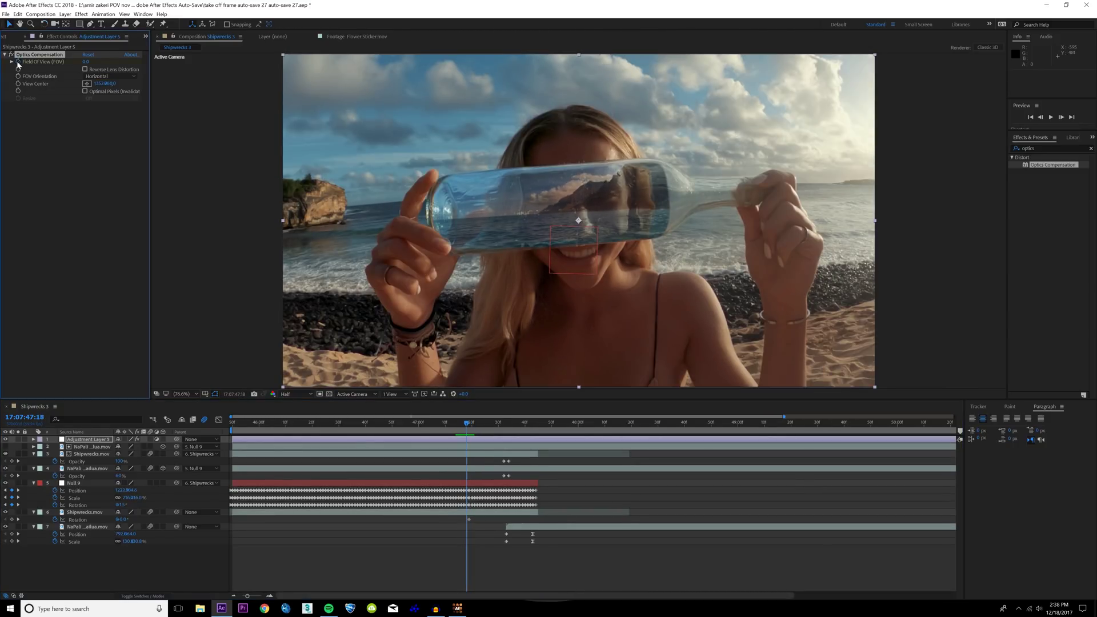
{"action": "left_click", "coordinate": [85, 70]}
{"action": "key", "text": "u"}
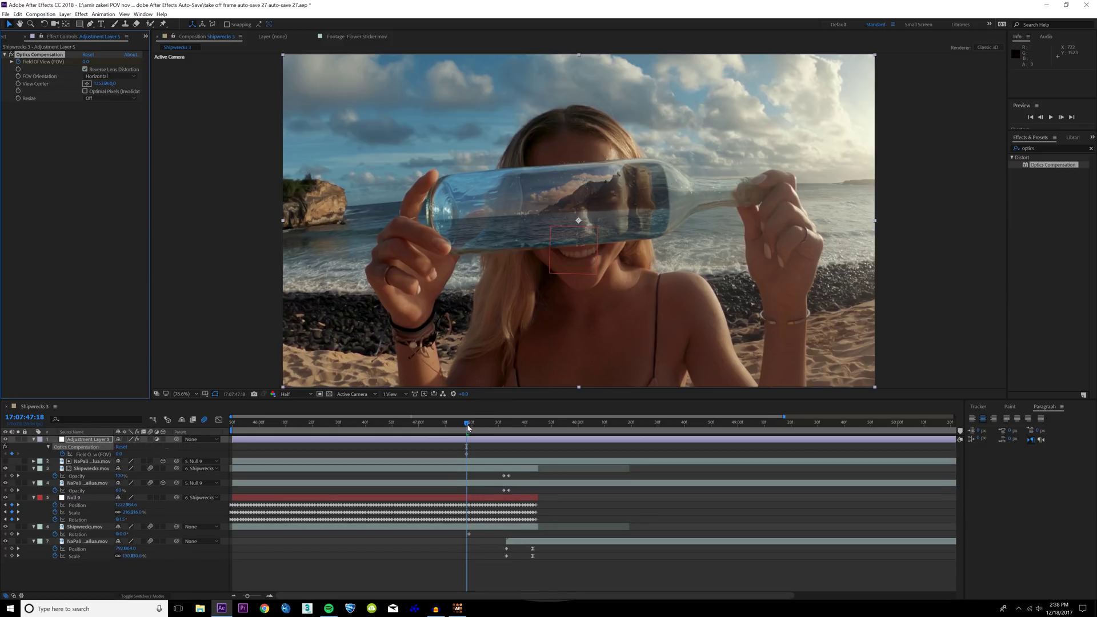
Raise the adjustment layer's Field Of View strongly at 17:07:47:33, and return it to 0 about ten frames after that.
{"action": "left_click_drag", "start_coordinate": [468, 425], "coordinate": [507, 434]}
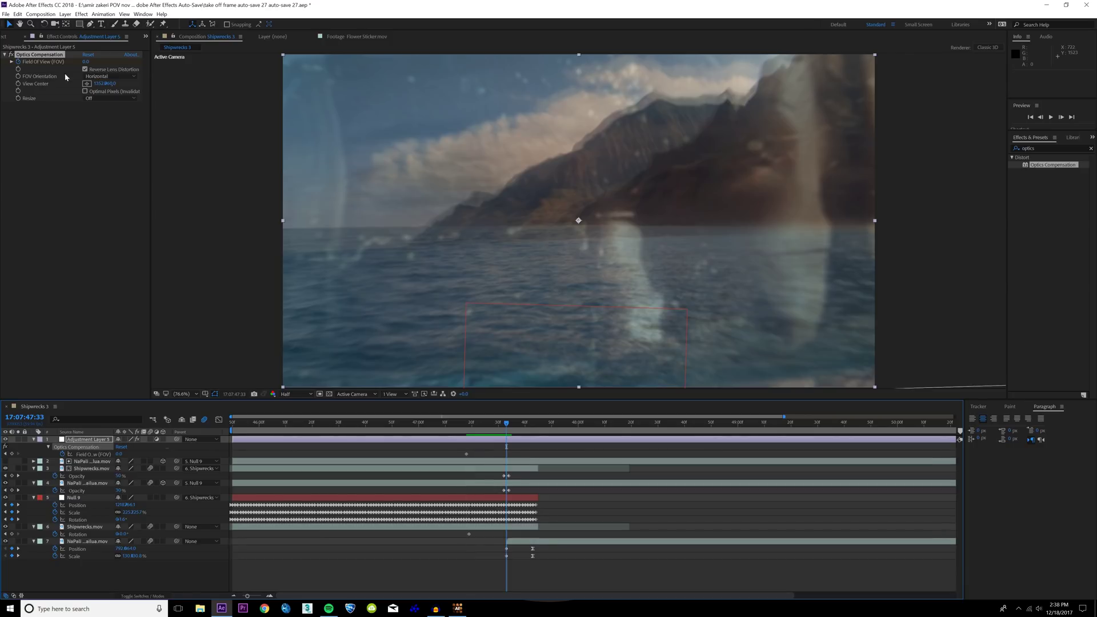
{"action": "left_click_drag", "start_coordinate": [87, 63], "coordinate": [680, 59]}
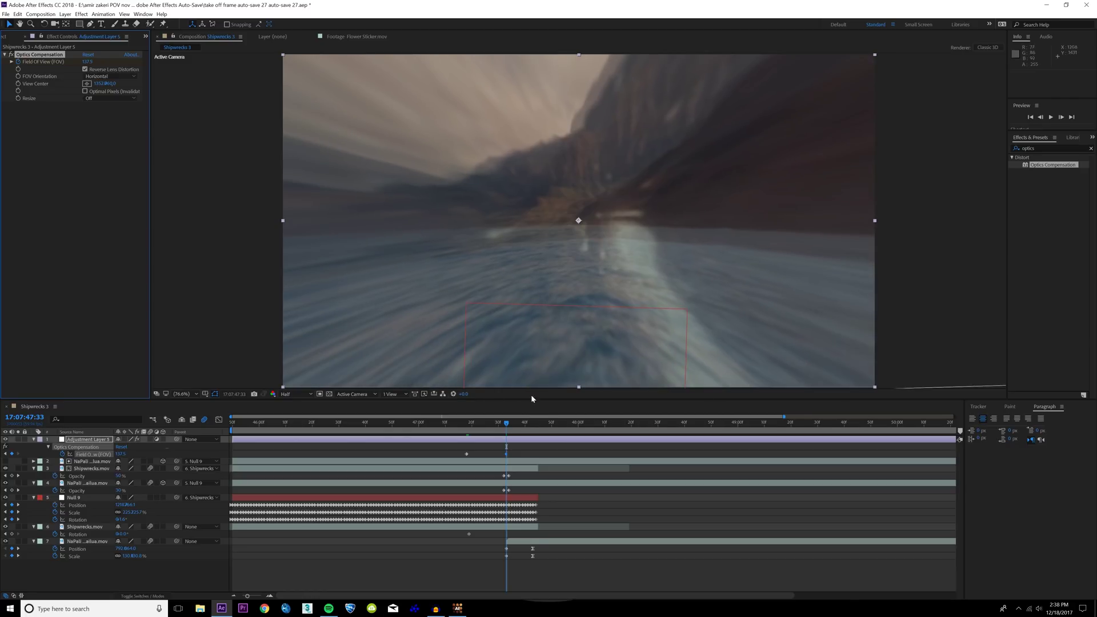
{"action": "left_click", "coordinate": [508, 424]}
{"action": "left_click_drag", "start_coordinate": [518, 425], "coordinate": [533, 426]}
{"action": "left_click_drag", "start_coordinate": [84, 62], "coordinate": [499, 320]}
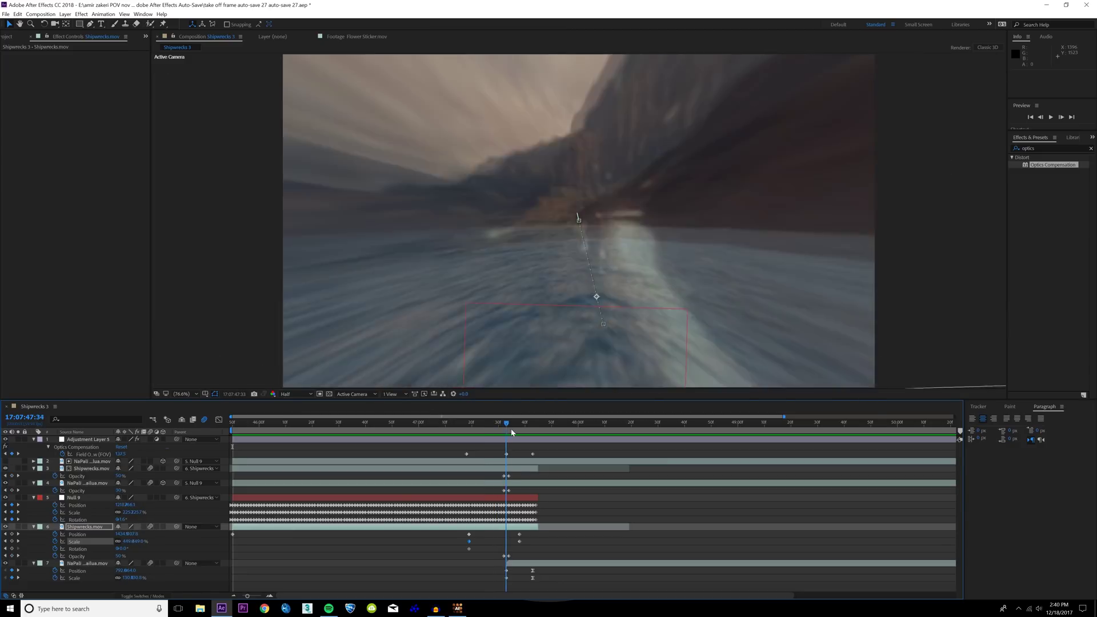
Scrub from 17:07:47:34 past 17:07:48:14 to check the distorted zoom into the full-frame NaPali footage.
{"action": "left_click_drag", "start_coordinate": [512, 433], "coordinate": [616, 439]}
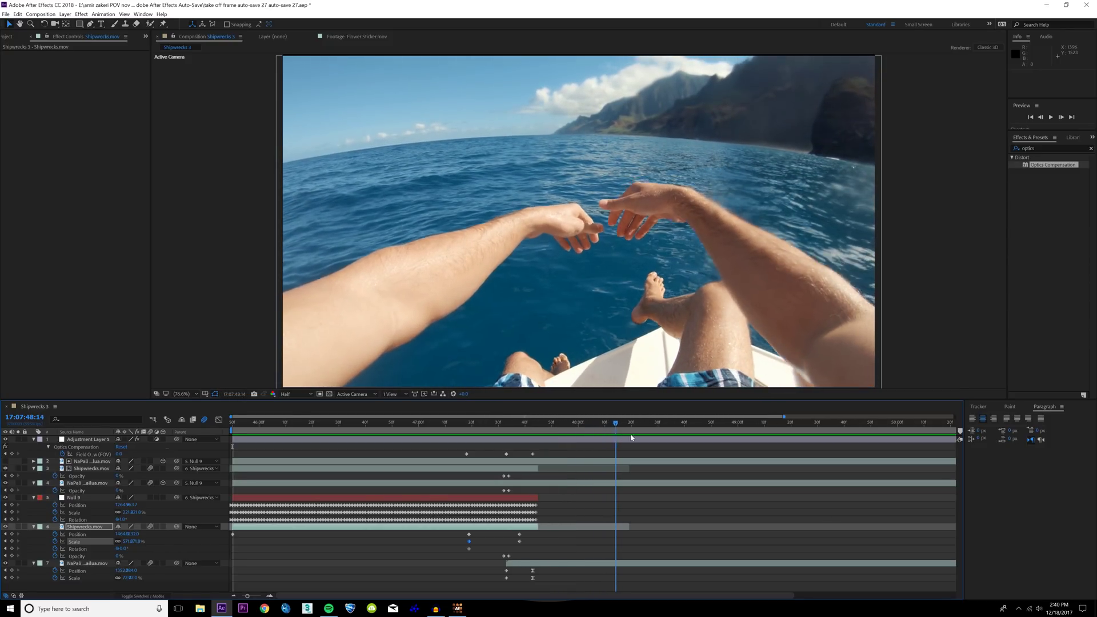
{"action": "left_click_drag", "start_coordinate": [615, 439], "coordinate": [684, 439]}
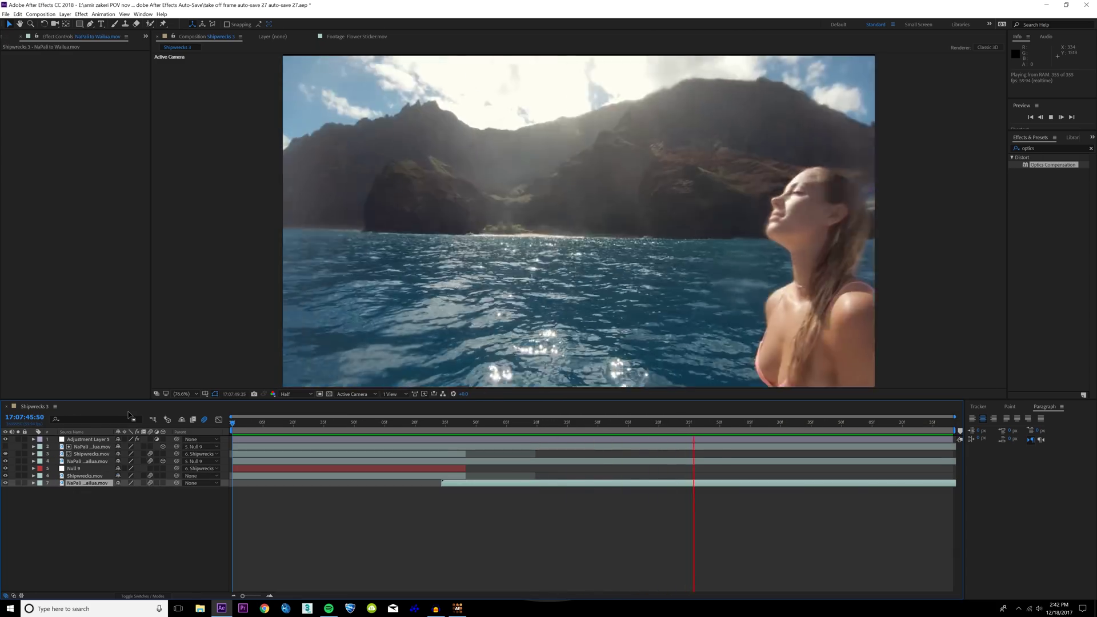